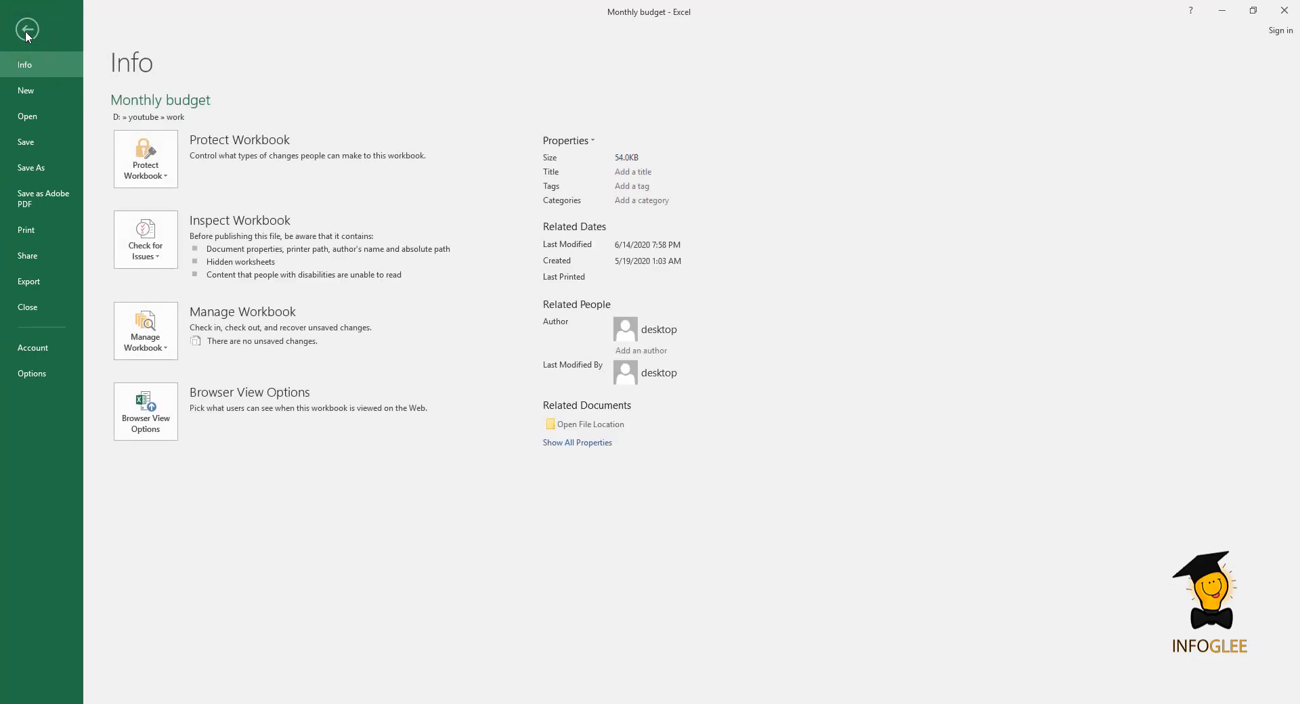
# Open the print settings for the budget sheet and set the page to Landscape Orientation.
pyautogui.click(43, 232)
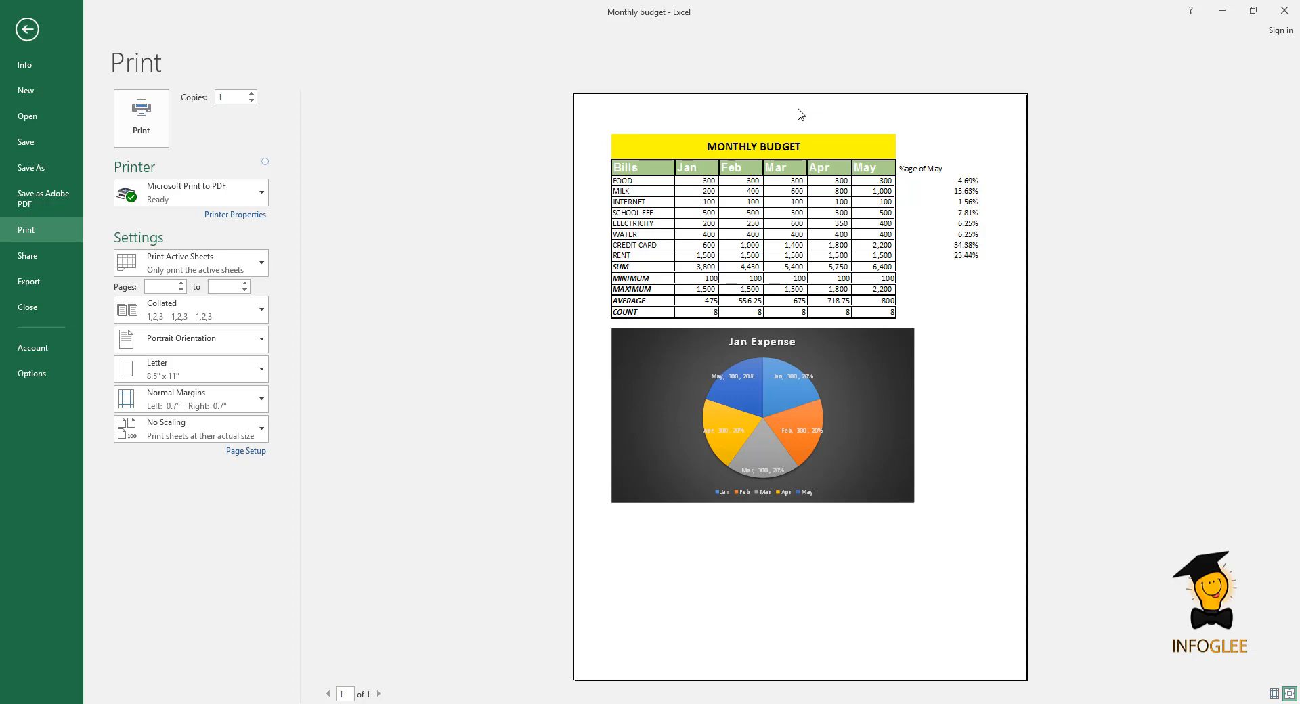
pyautogui.click(263, 339)
pyautogui.click(239, 405)
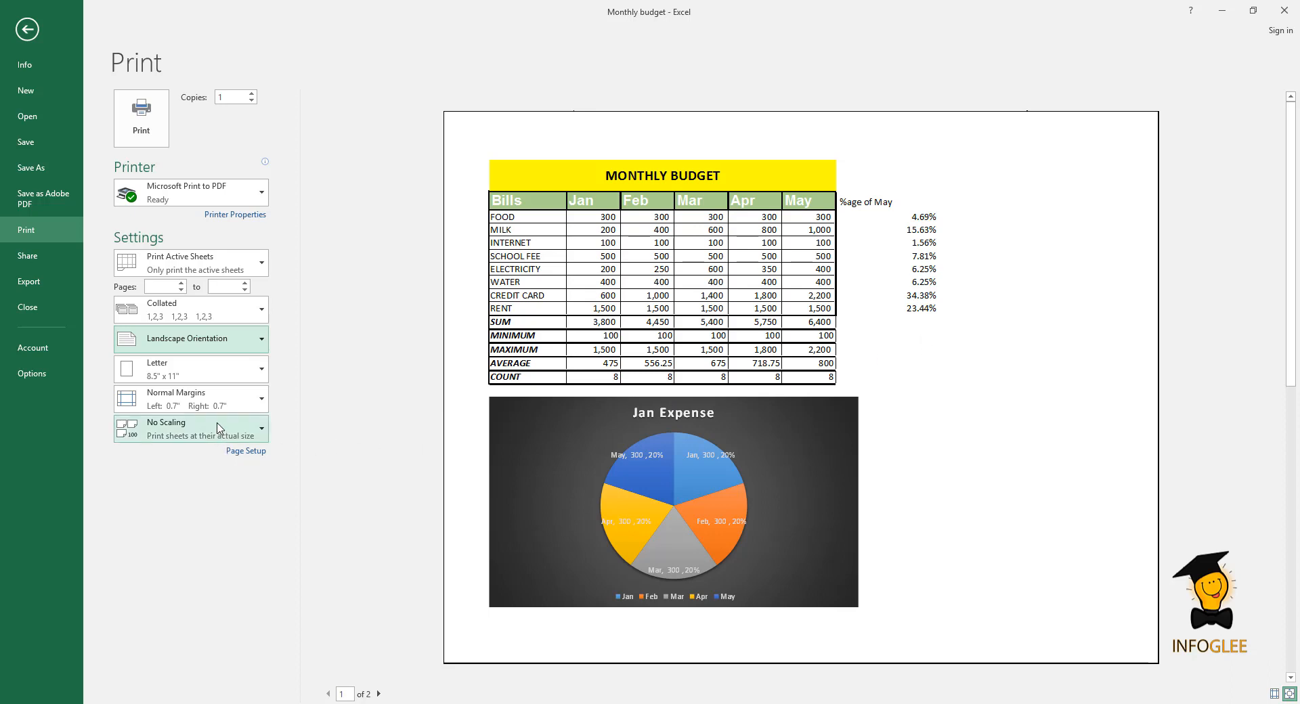
# Try the Wide margin preset in the print settings and apply the Narrow preset in its place.
pyautogui.click(261, 401)
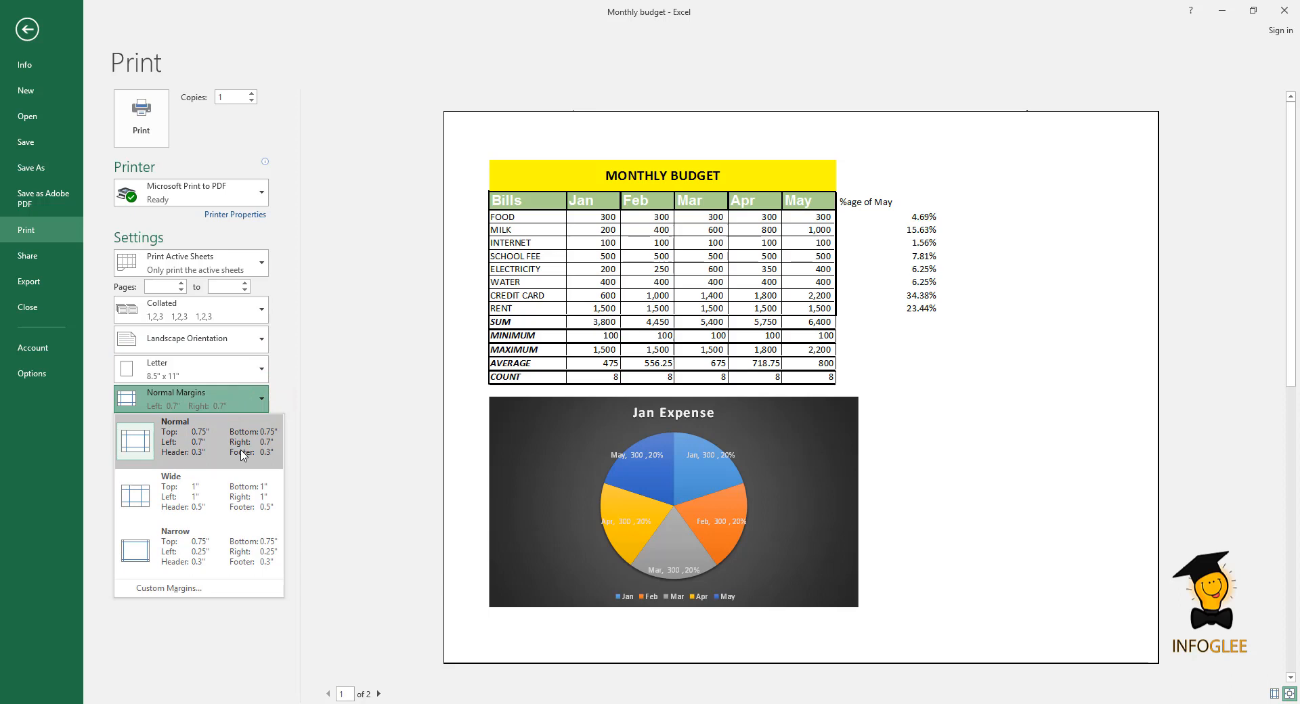
pyautogui.click(239, 507)
pyautogui.click(260, 404)
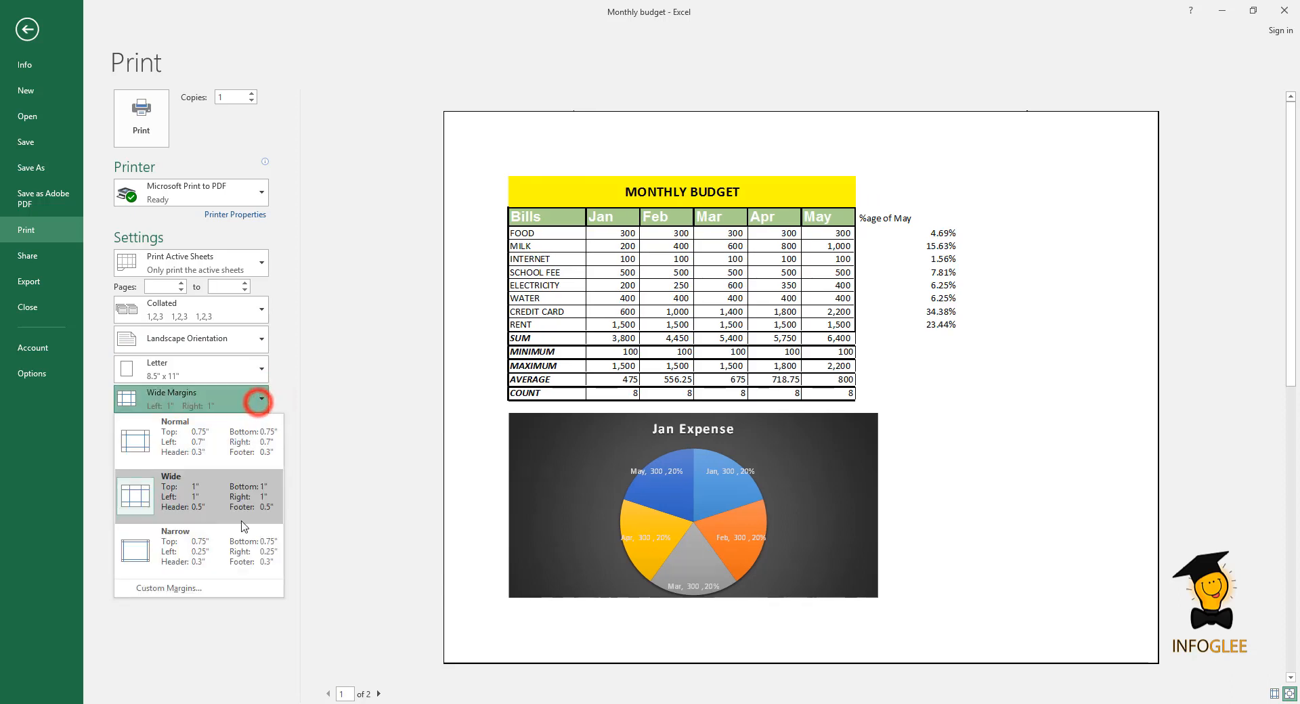
pyautogui.click(241, 546)
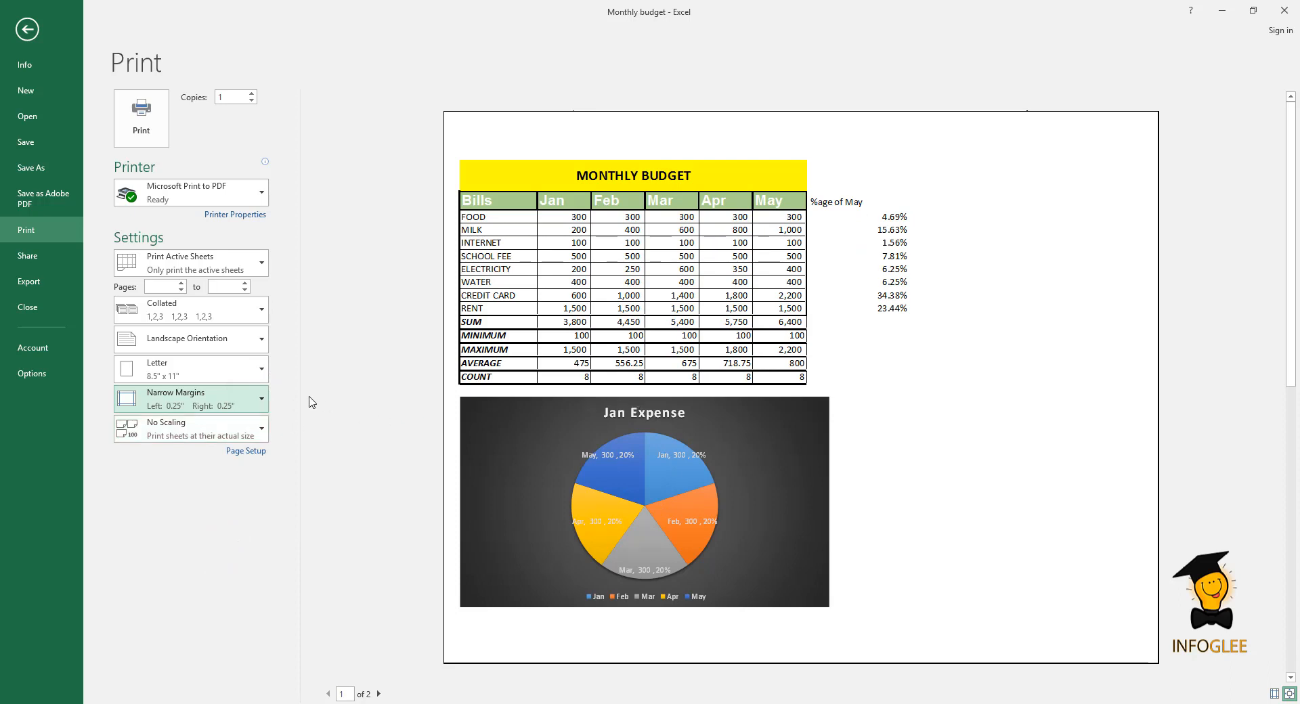
# Try the Fit All Columns on One Page scaling and replace it with Fit All Rows on One Page.
pyautogui.click(265, 430)
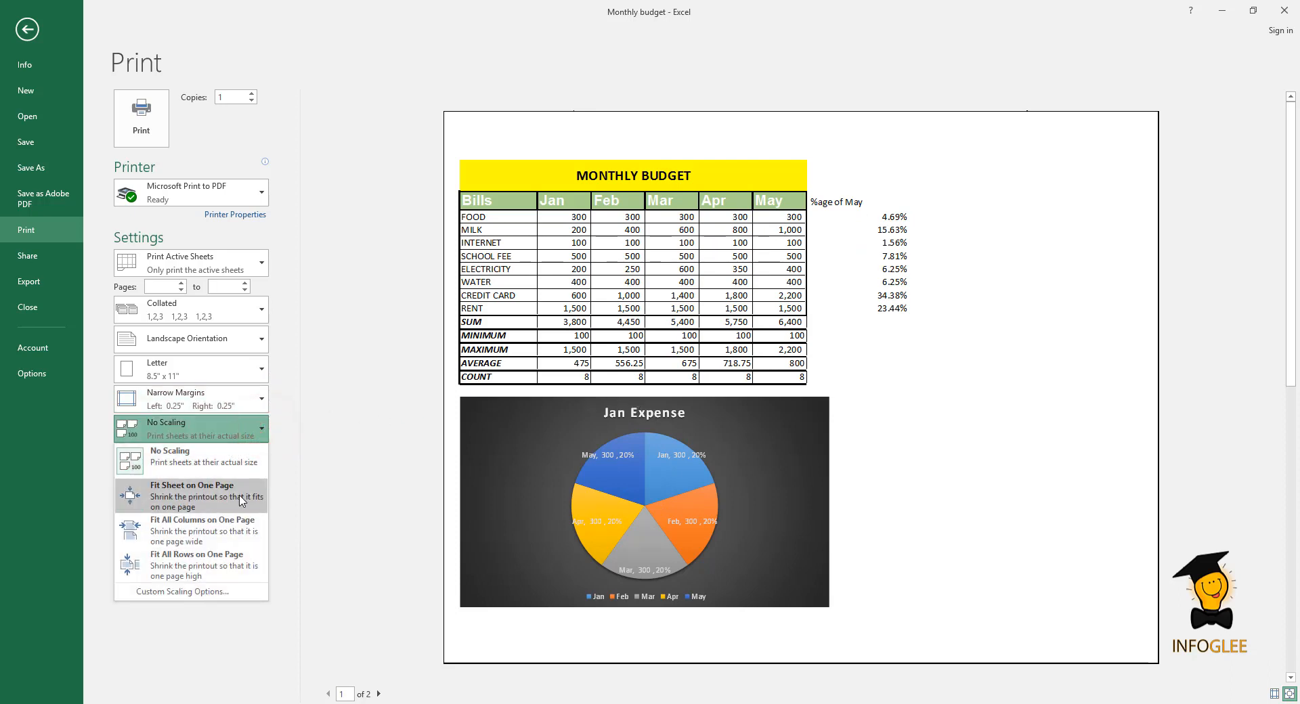
pyautogui.click(237, 523)
pyautogui.click(233, 434)
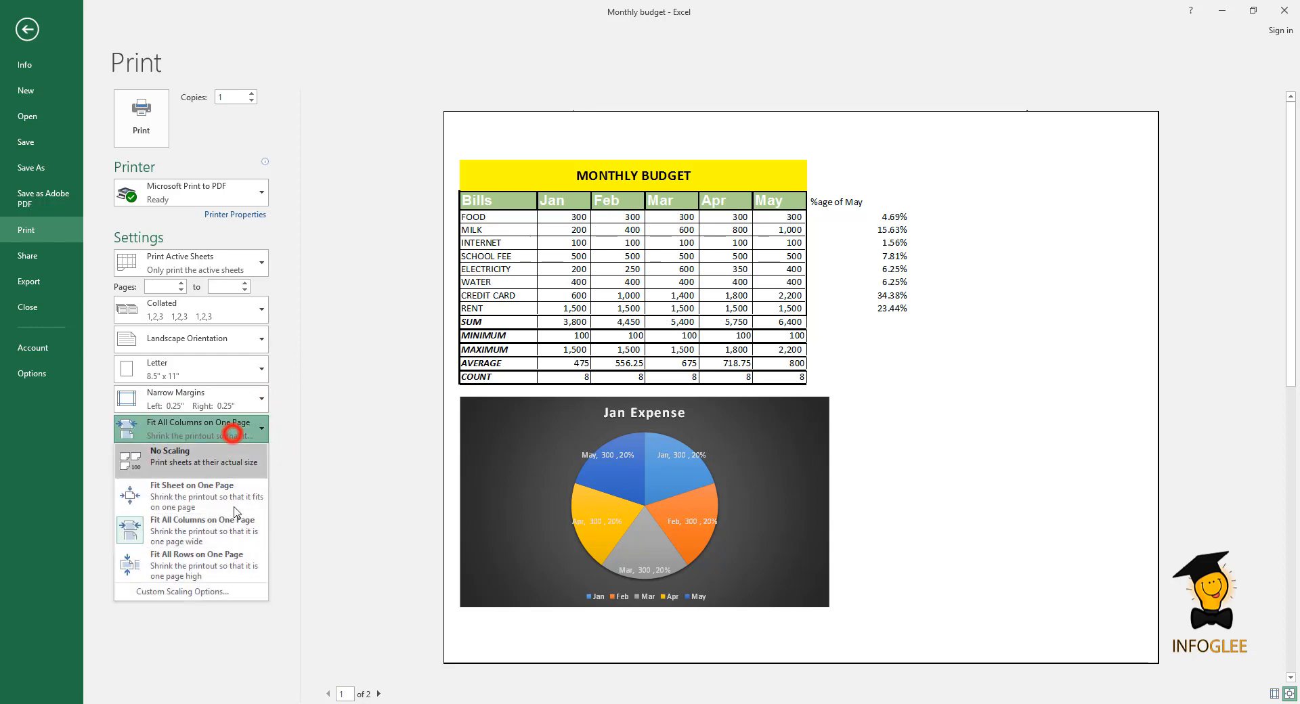
pyautogui.click(221, 560)
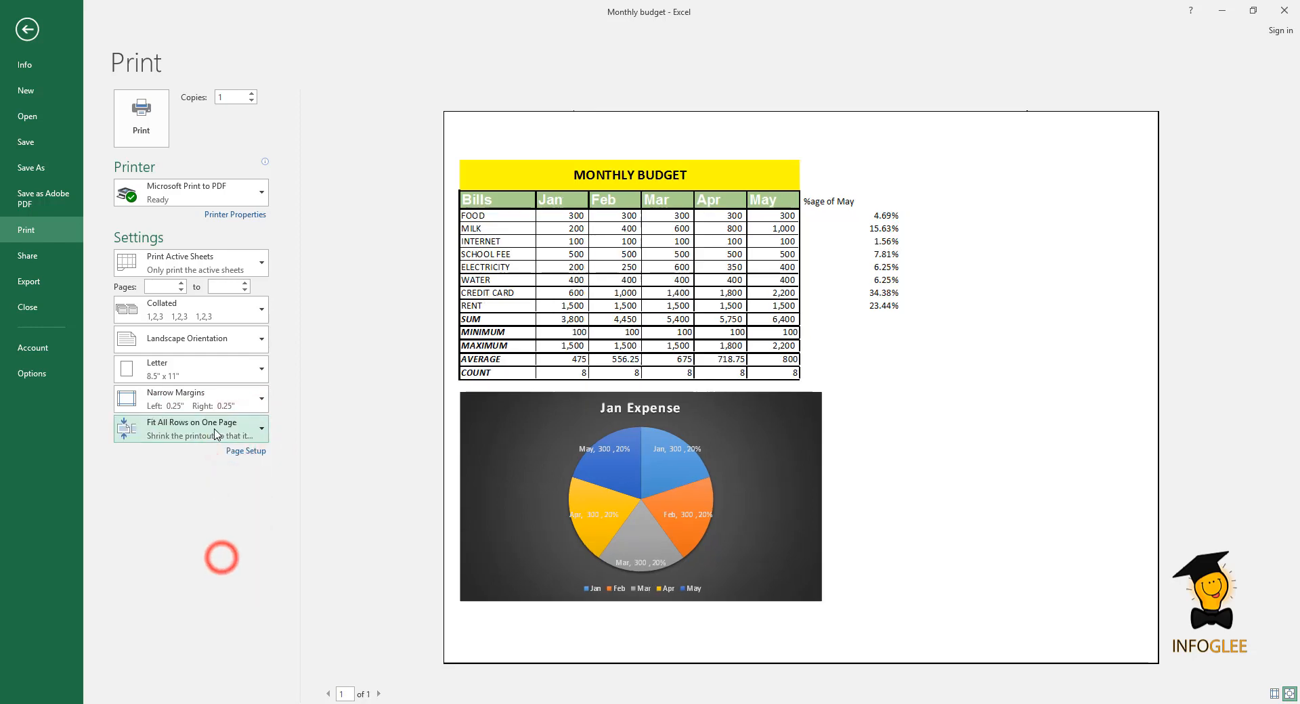
# Scale the printout to 115% of normal size in Page Setup and preview both pages.
pyautogui.click(248, 452)
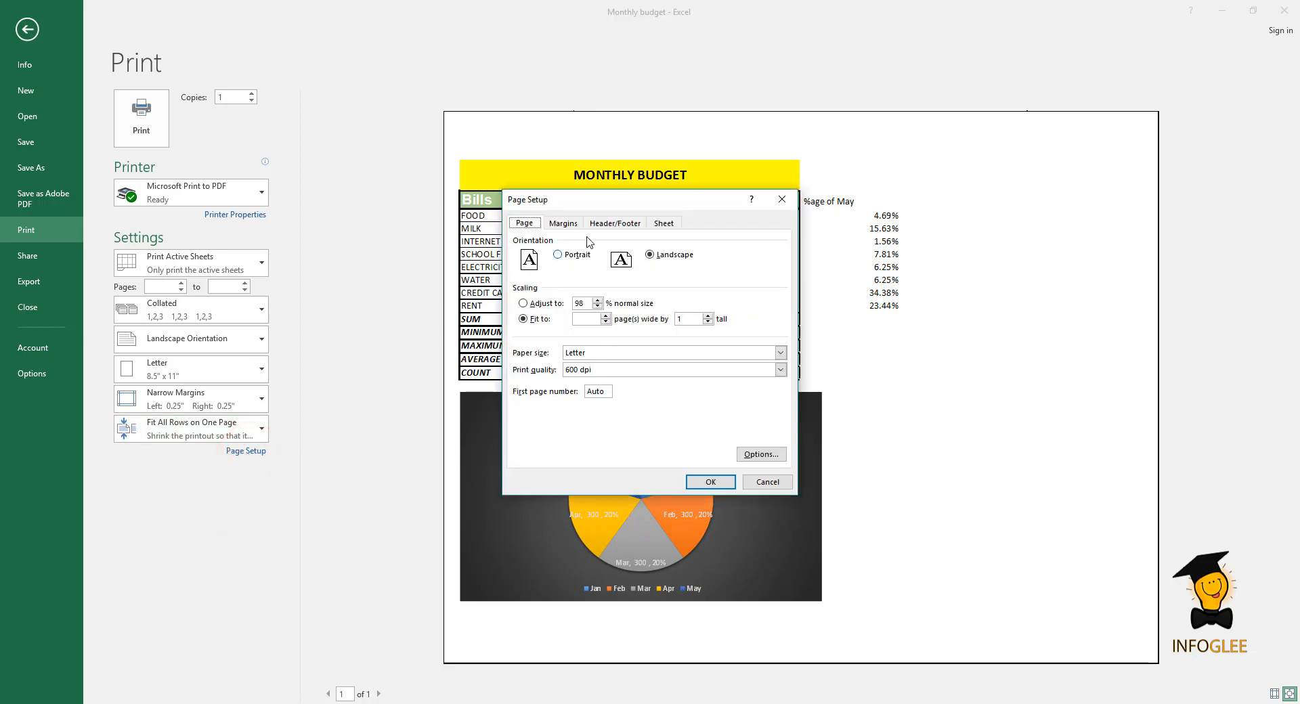
pyautogui.moveTo(606, 199); pyautogui.dragTo(226, 93)
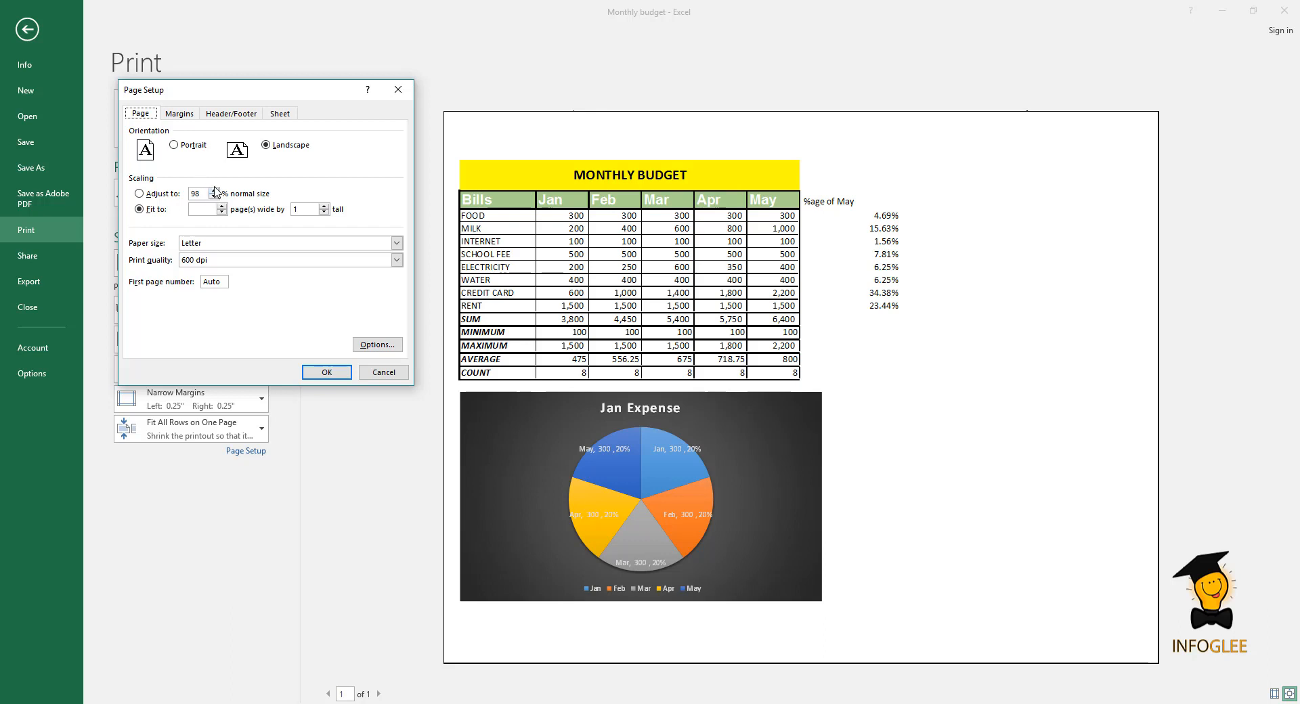
pyautogui.click(214, 192)
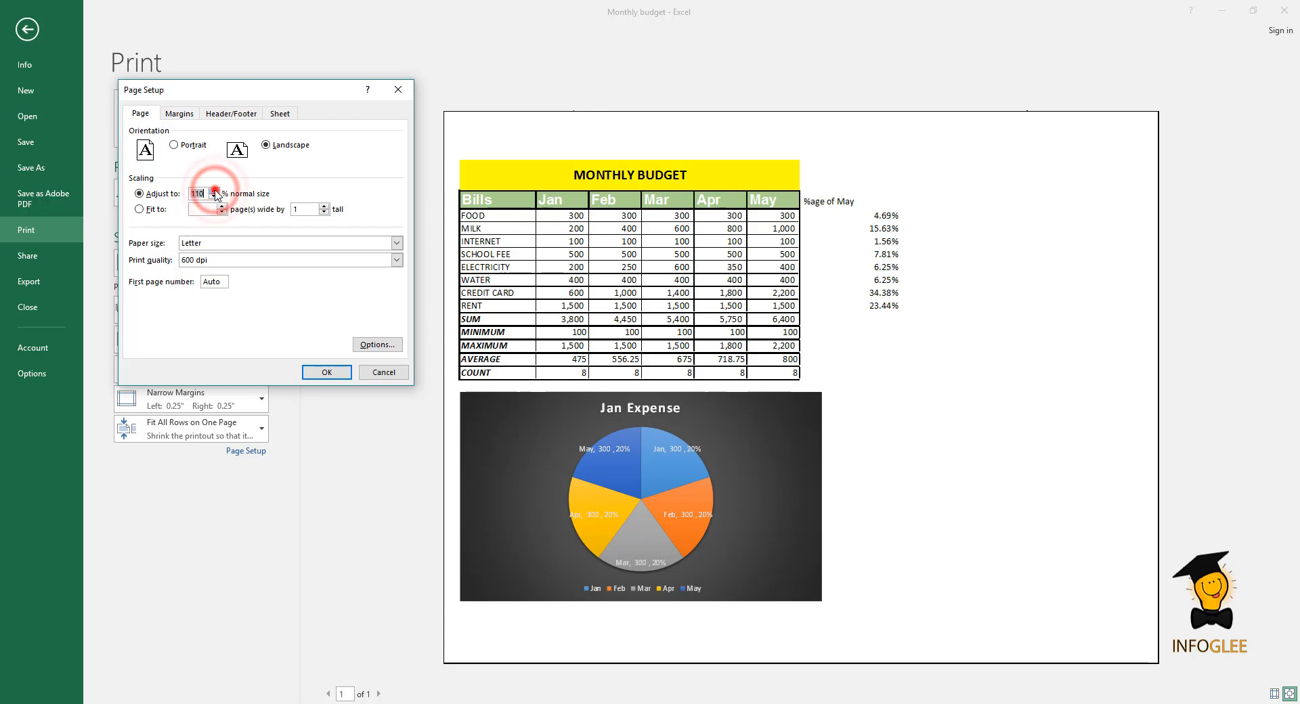
pyautogui.click(215, 191)
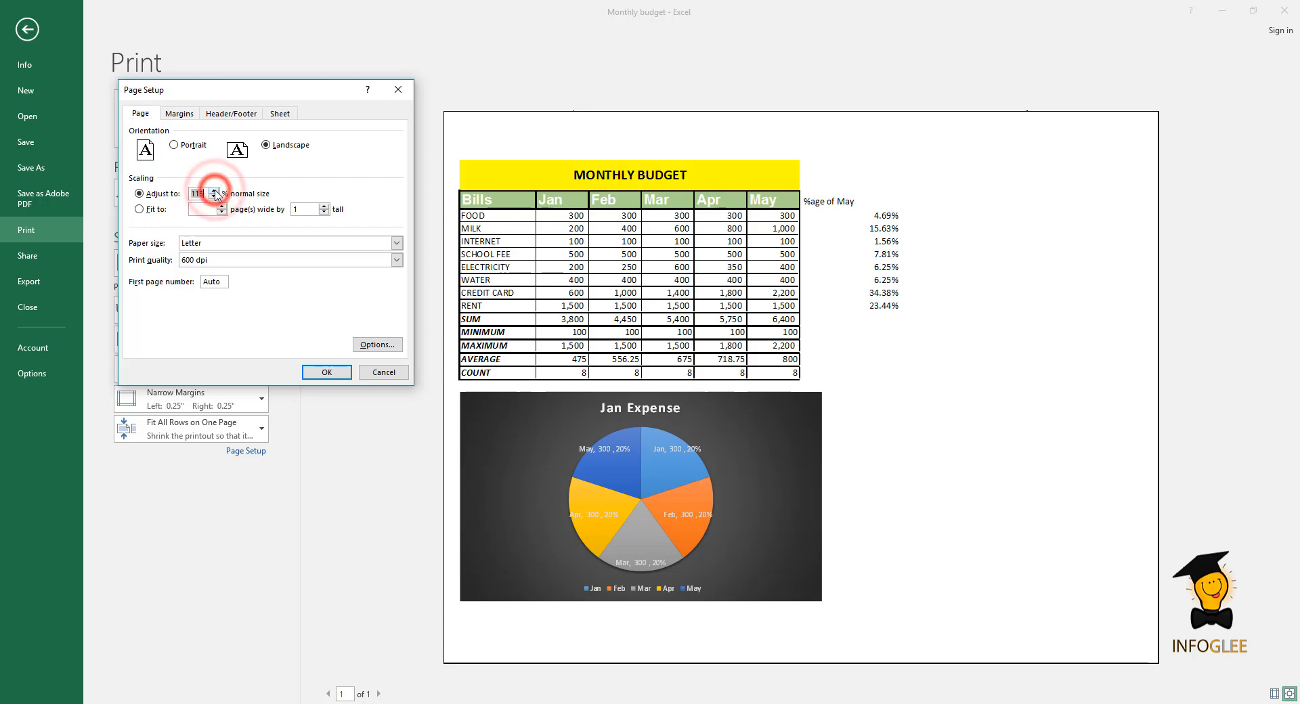
pyautogui.click(318, 372)
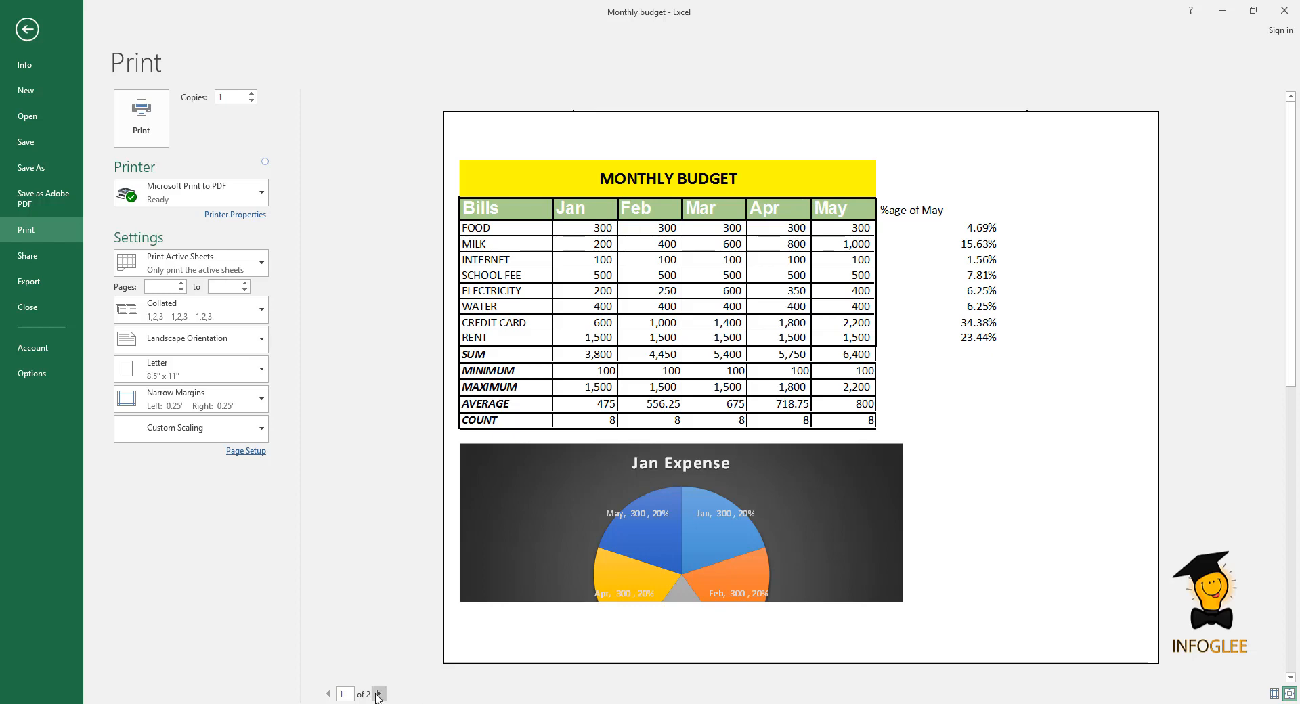
pyautogui.click(378, 694)
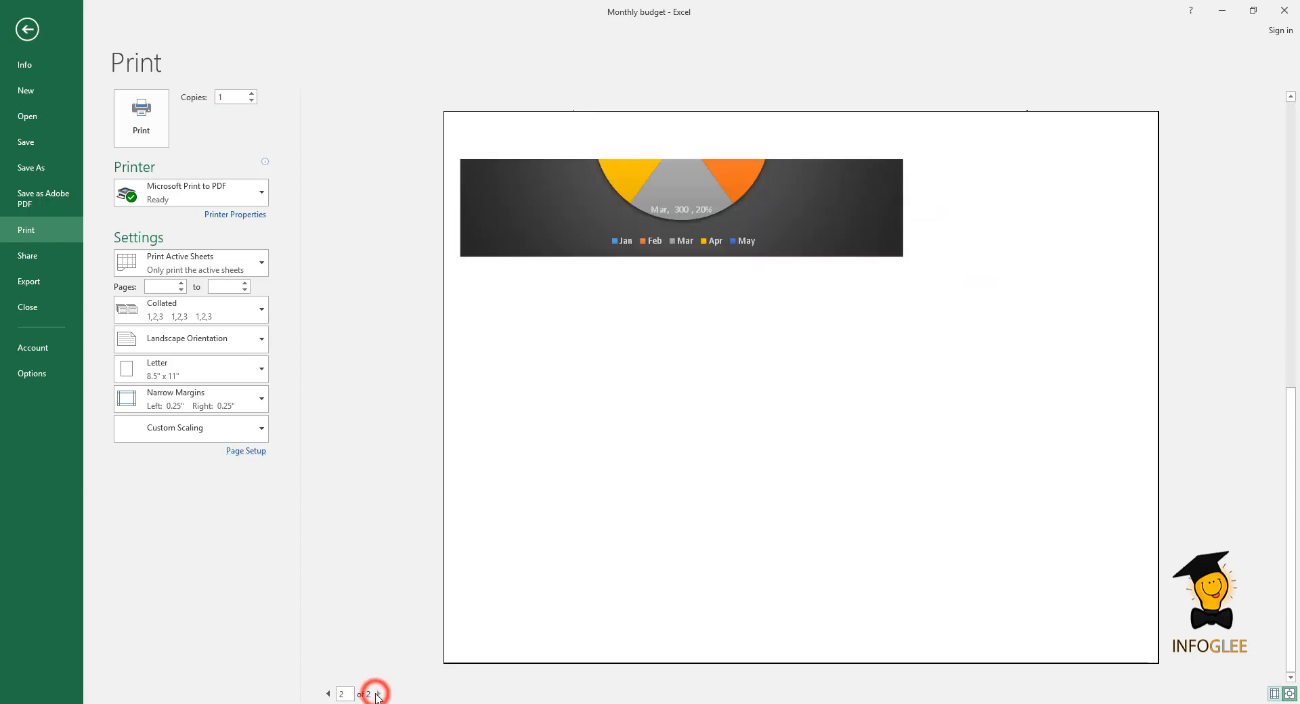
pyautogui.click(327, 694)
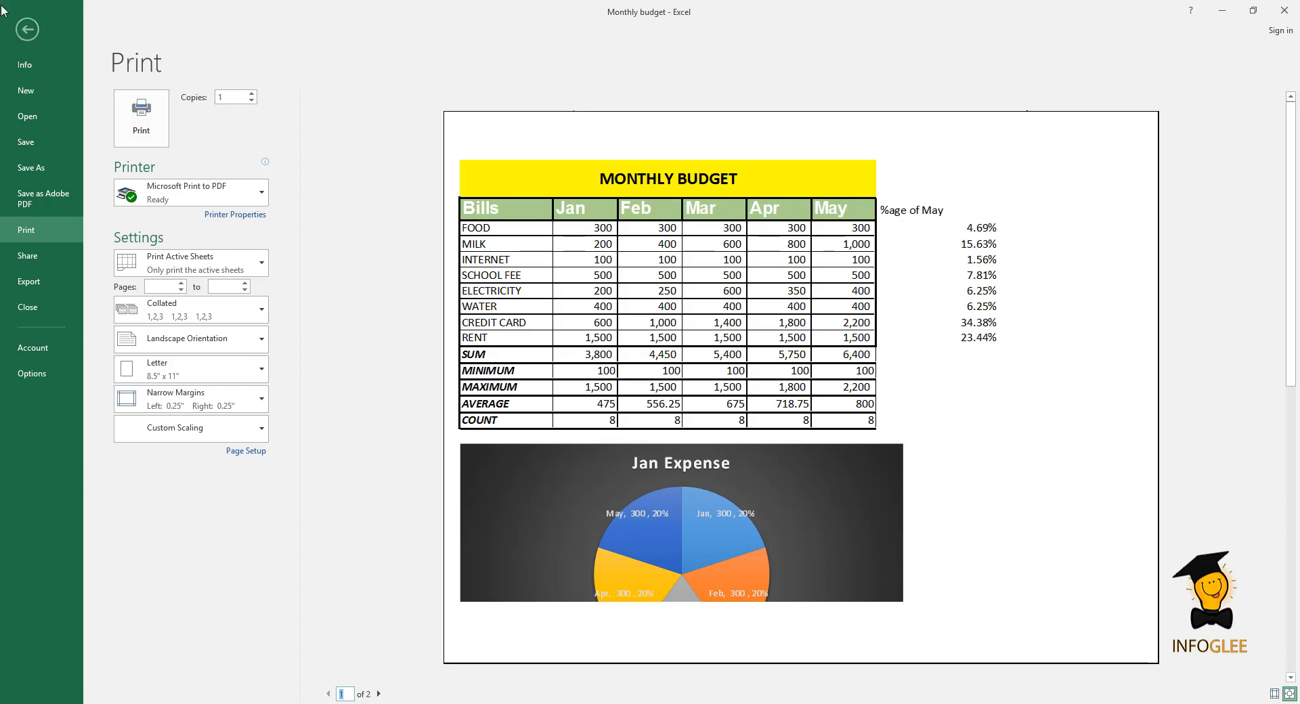
# In Page Break Preview, extend the print area down to row 36 and place the page break below the COUNT row.
pyautogui.click(23, 33)
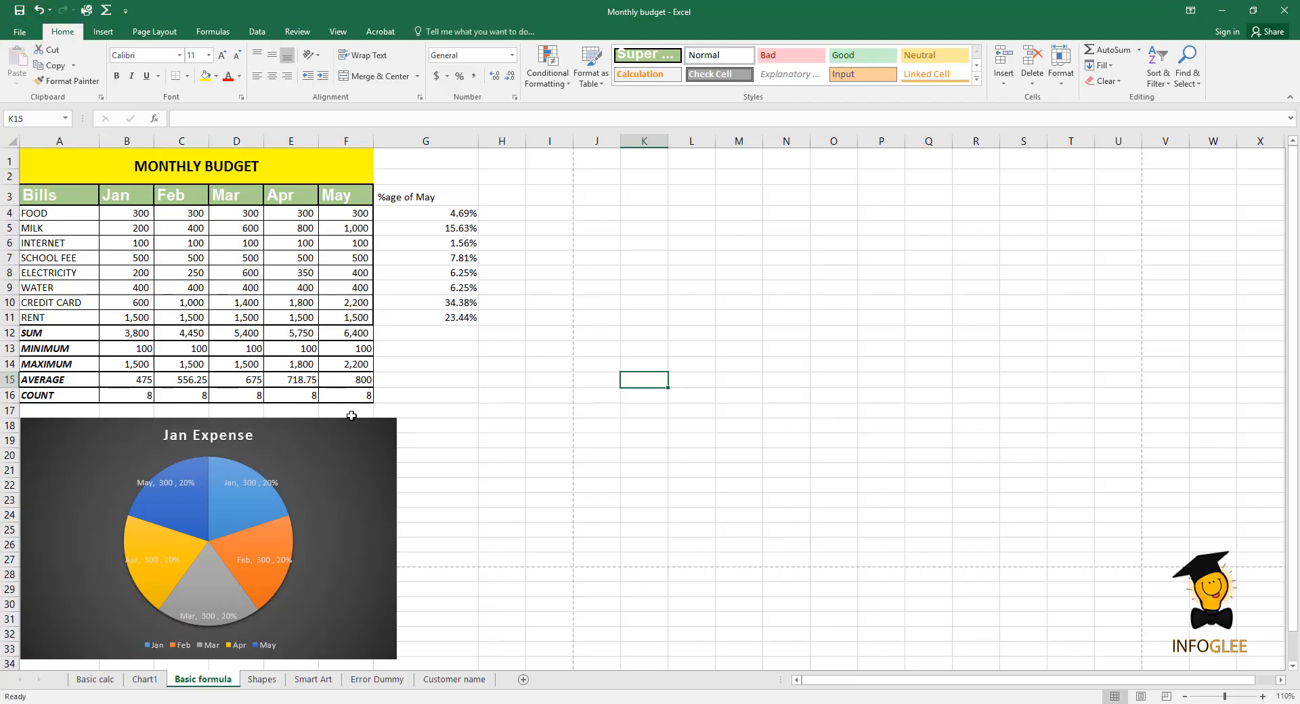
pyautogui.click(344, 33)
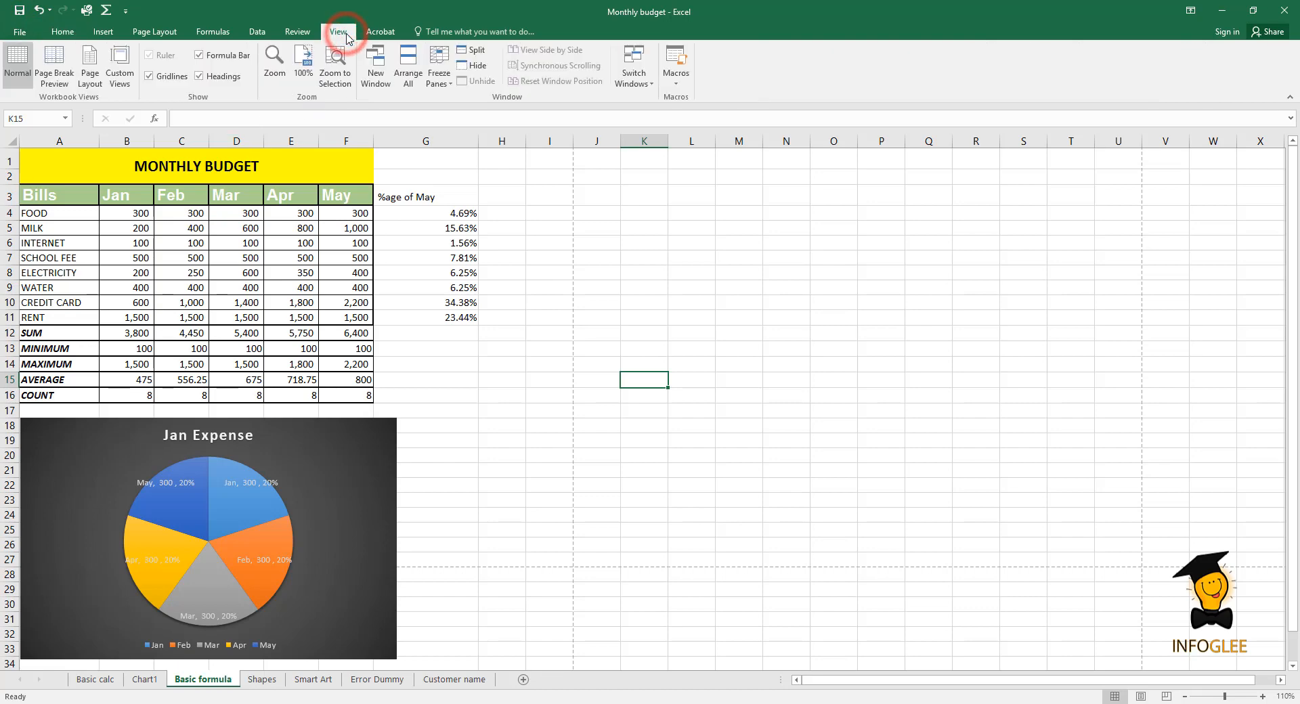
pyautogui.click(55, 67)
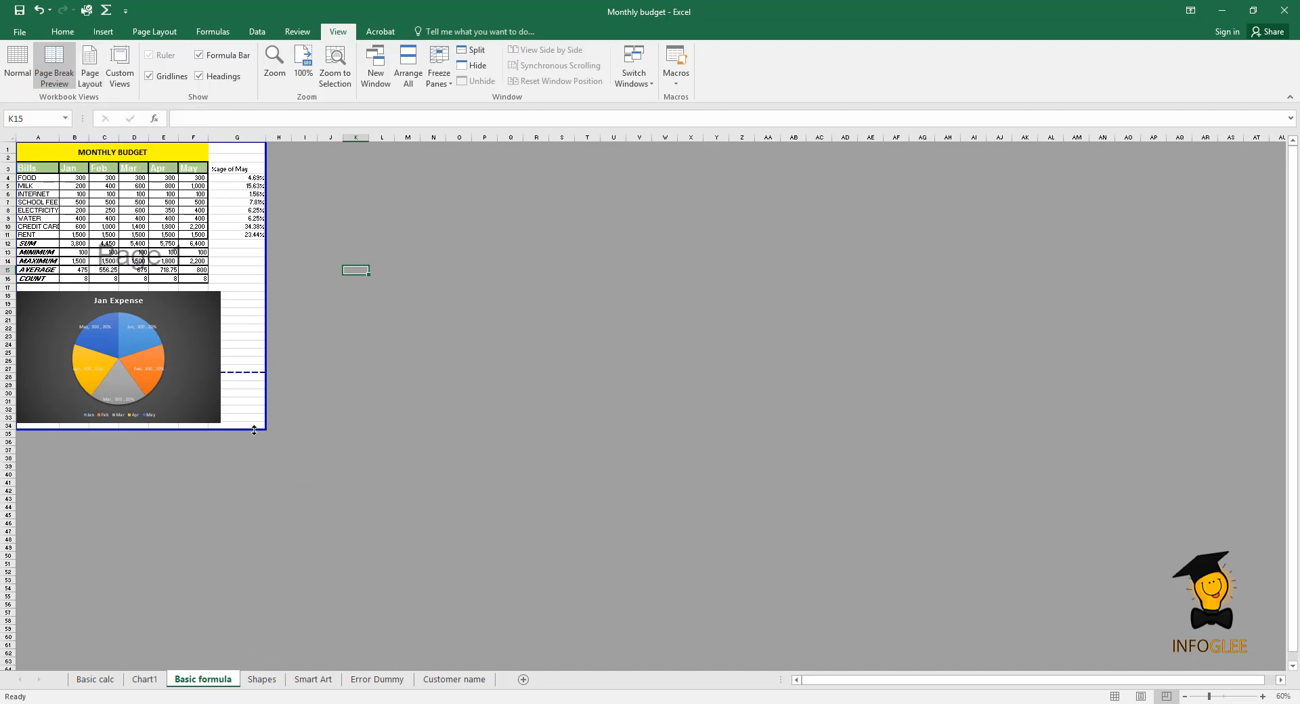
pyautogui.moveTo(255, 374); pyautogui.dragTo(237, 447)
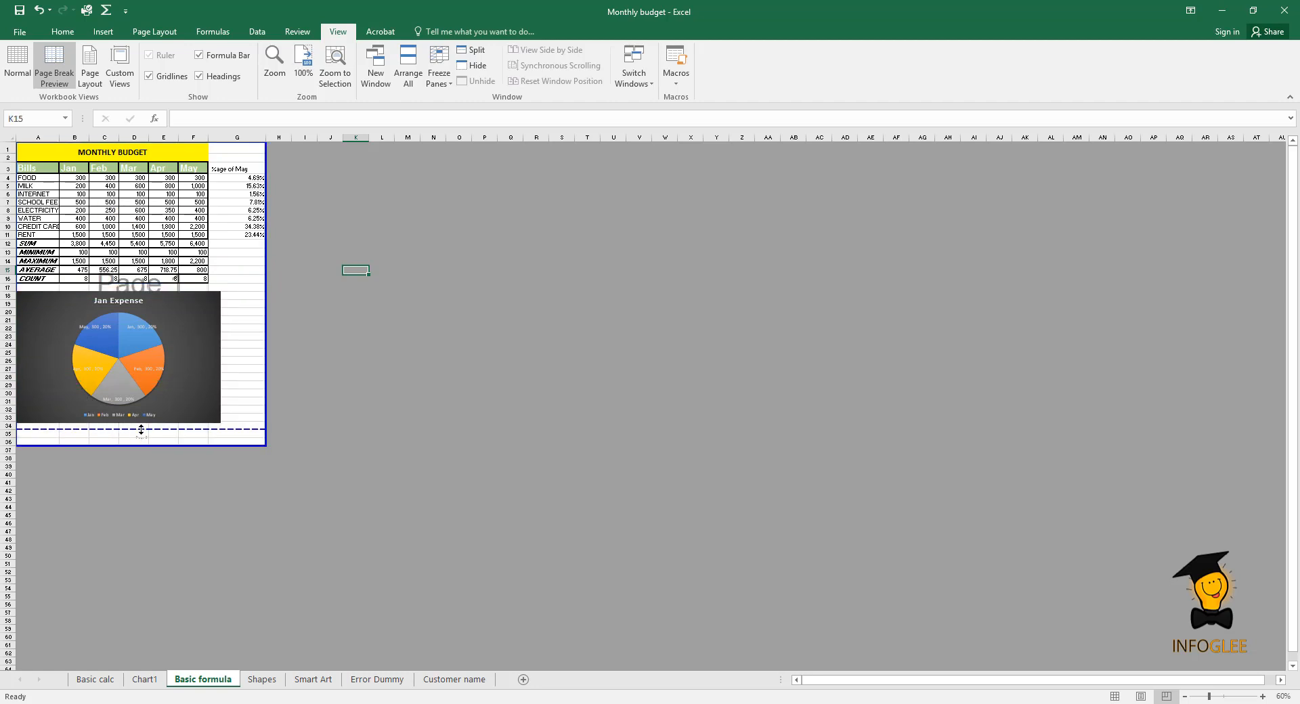
pyautogui.moveTo(141, 429); pyautogui.dragTo(127, 287)
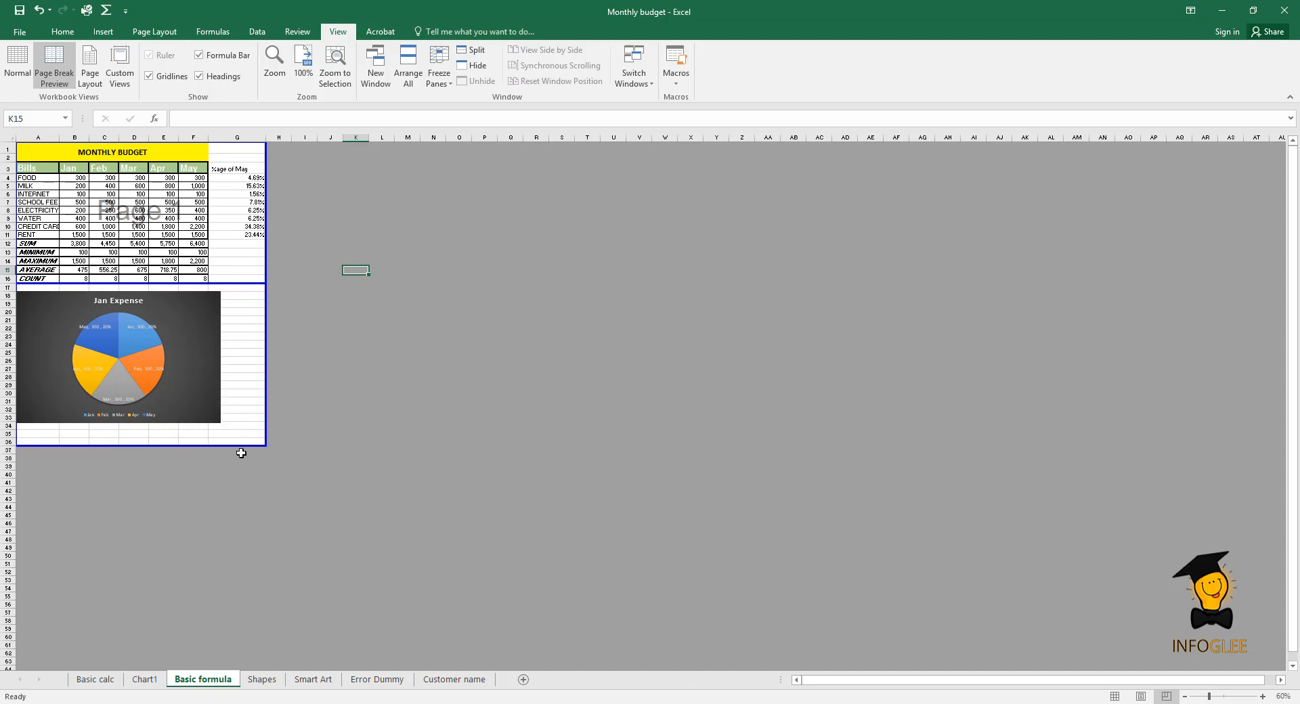
# Switch the sheet to Page Layout view and check how the table and chart are split across pages.
pyautogui.click(99, 62)
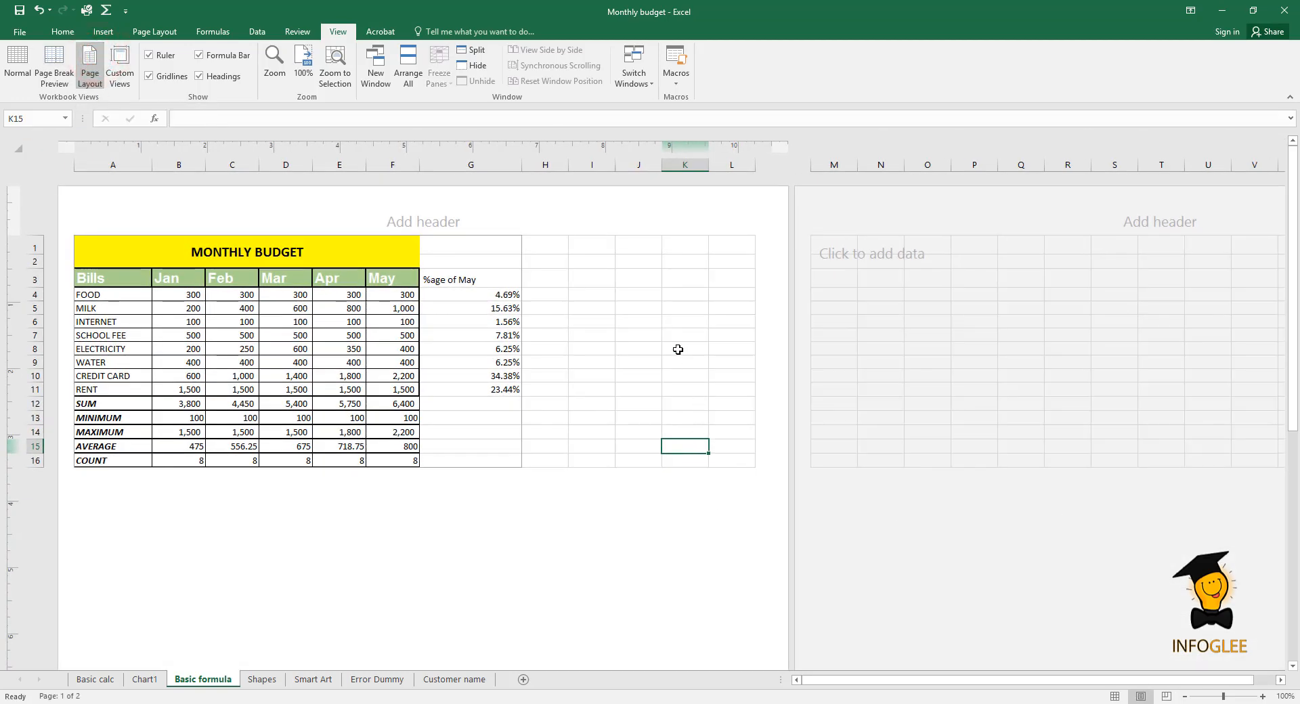
pyautogui.scroll(-3, 832, 440)
pyautogui.scroll(-5, 832, 440)
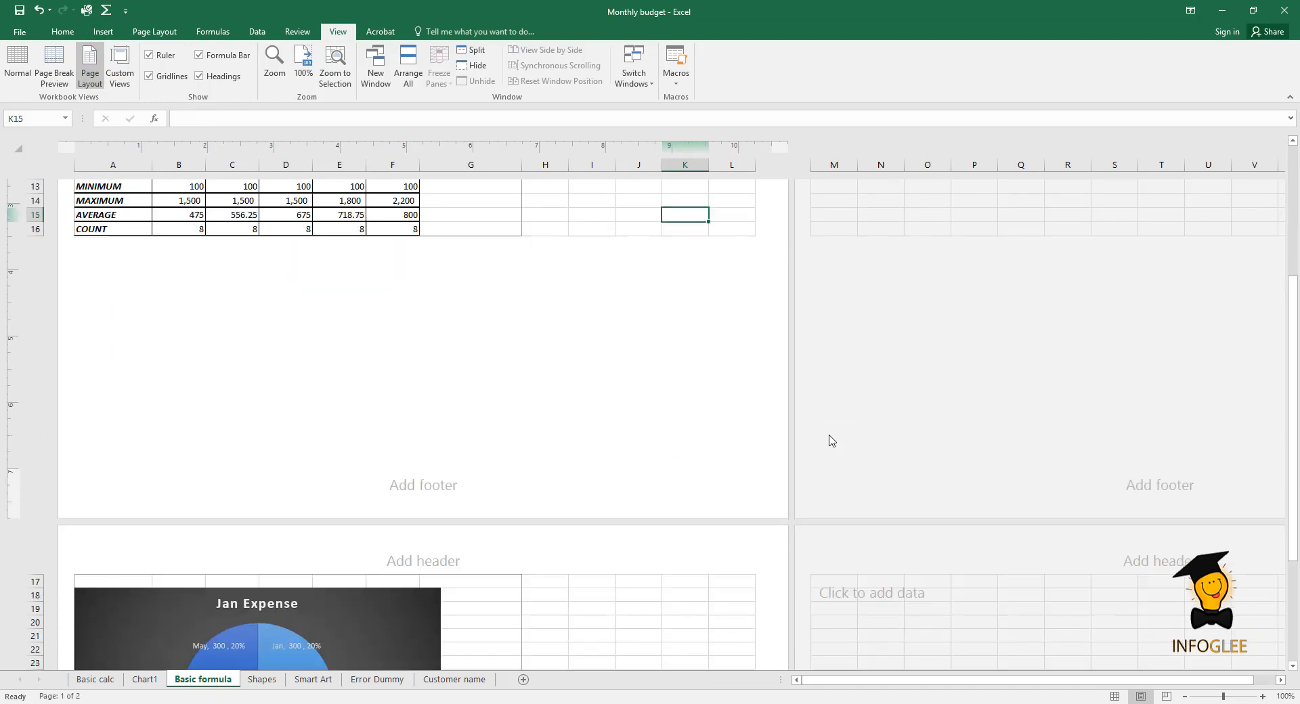
pyautogui.scroll(8, 832, 440)
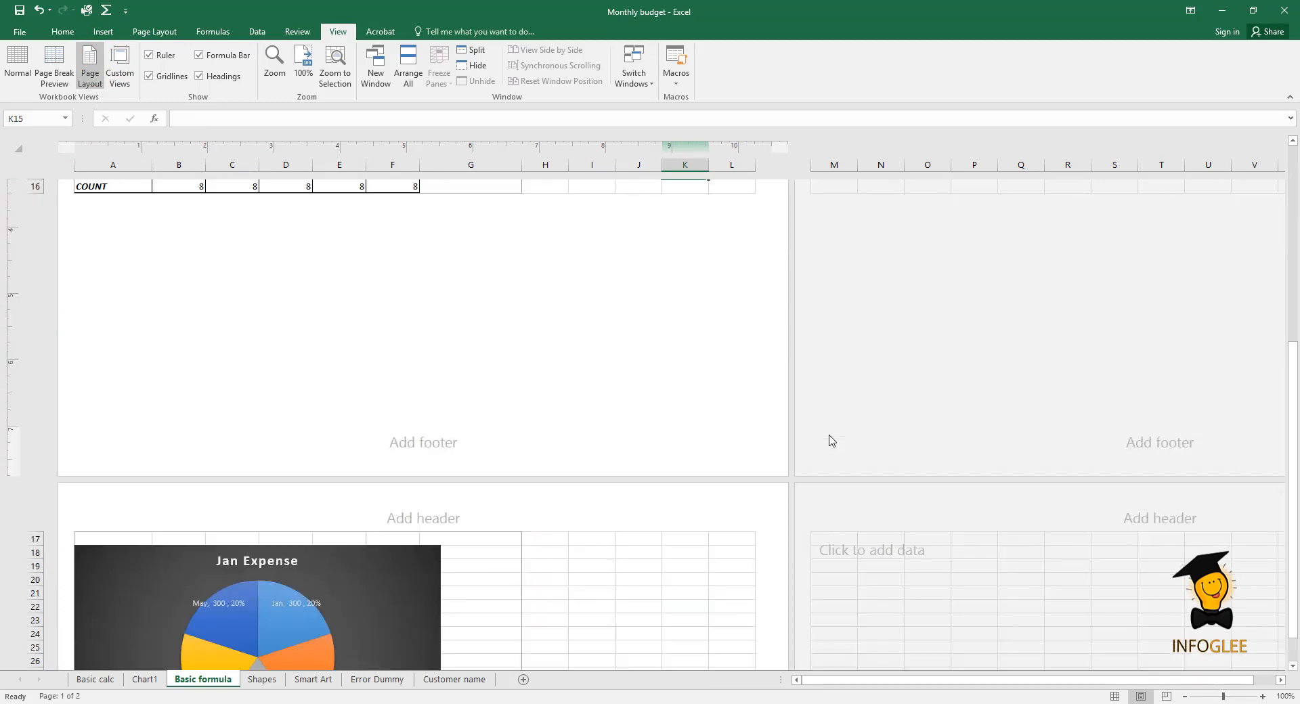
pyautogui.scroll(3, 829, 440)
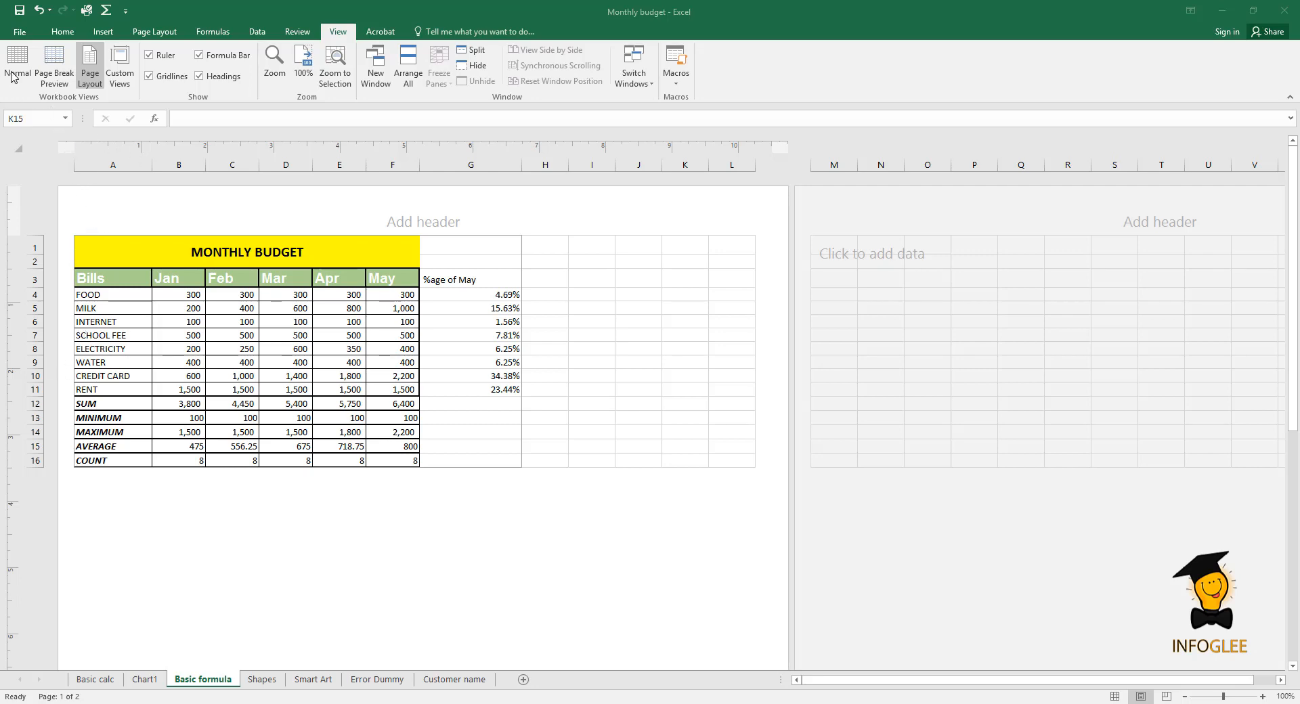
# Return to the print settings and set the page margins to Wide.
pyautogui.click(19, 32)
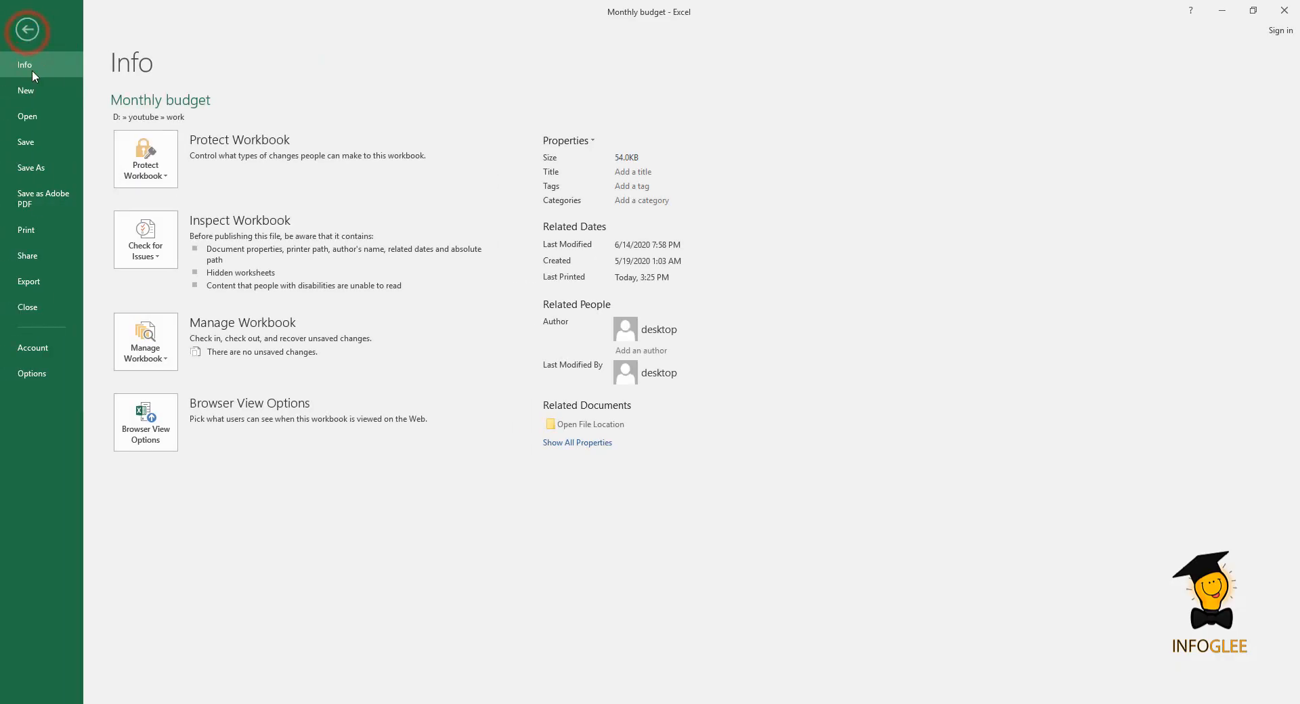
pyautogui.click(26, 230)
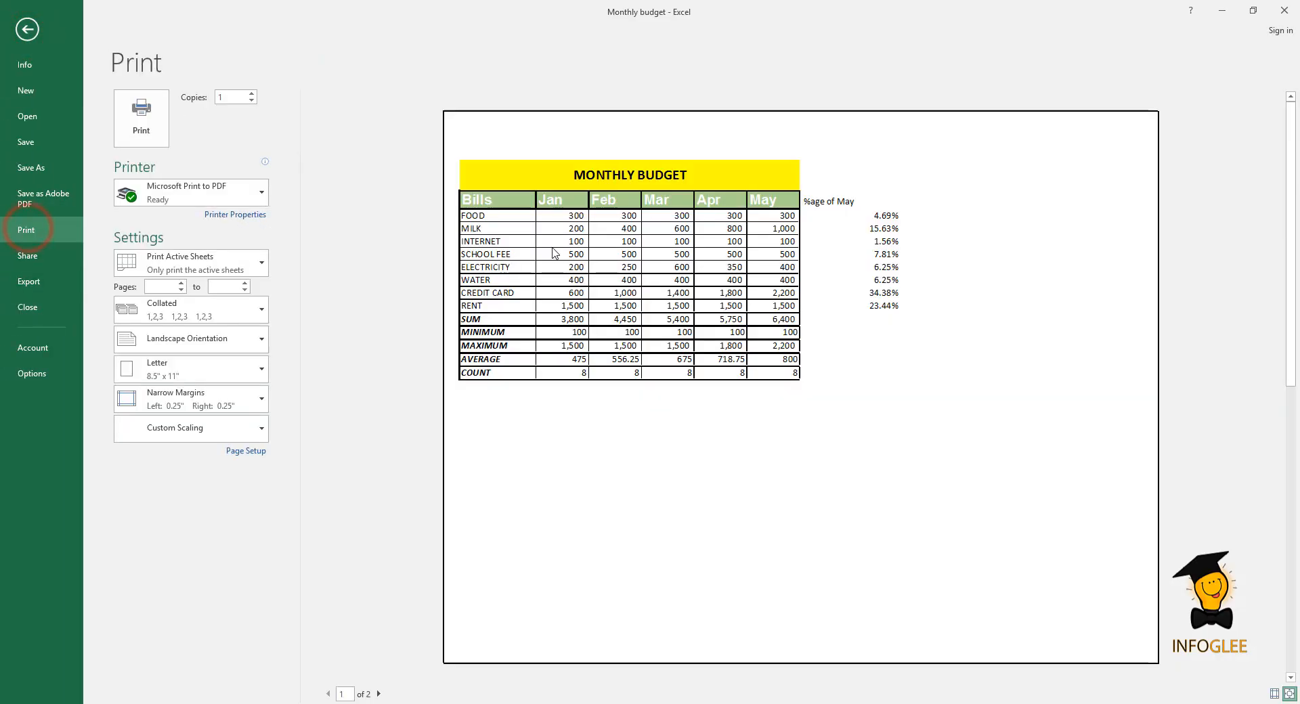
pyautogui.click(252, 403)
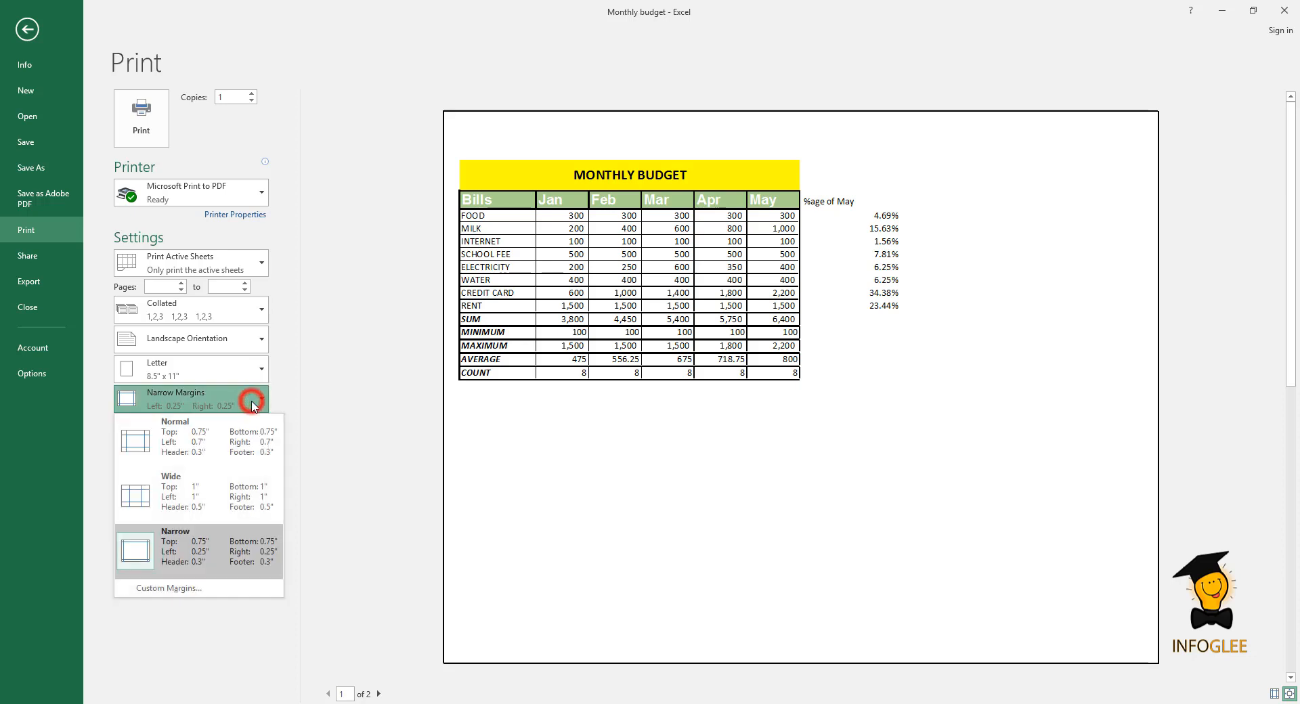
pyautogui.click(245, 492)
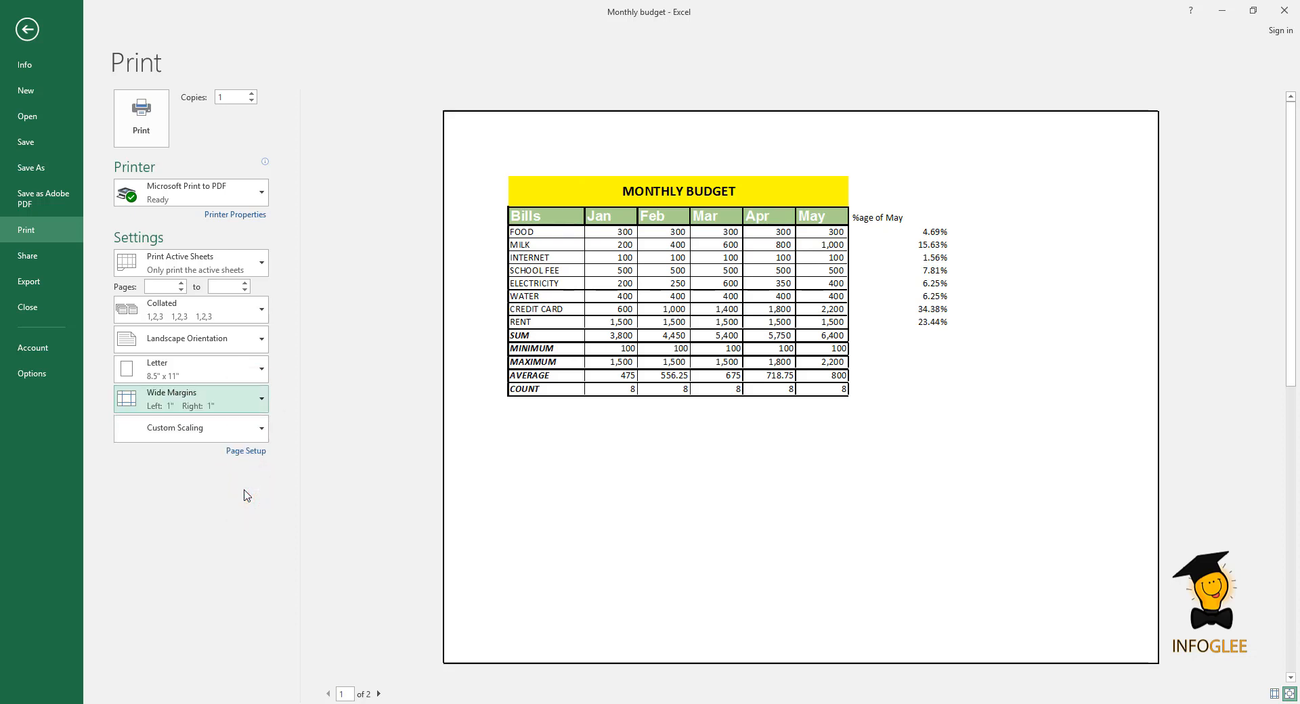
# Review the individual margin, header and footer distances in Page Setup and accept them.
pyautogui.click(261, 456)
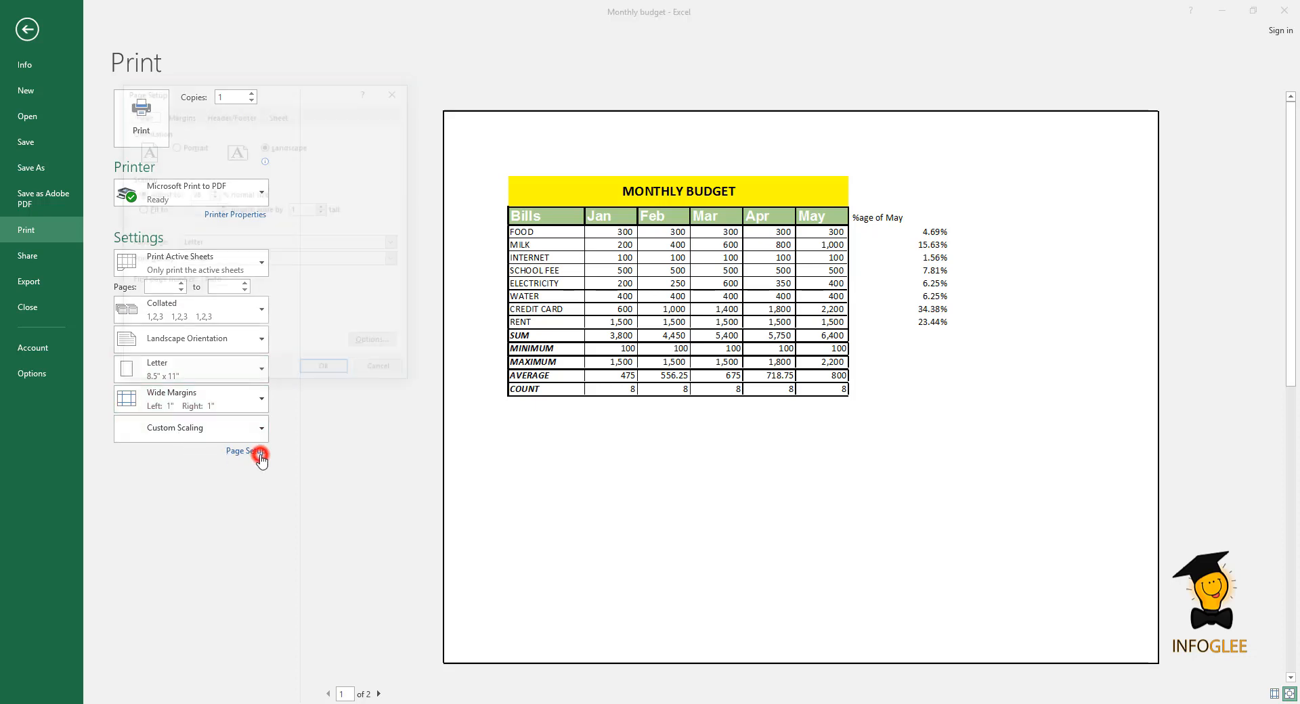
pyautogui.click(183, 115)
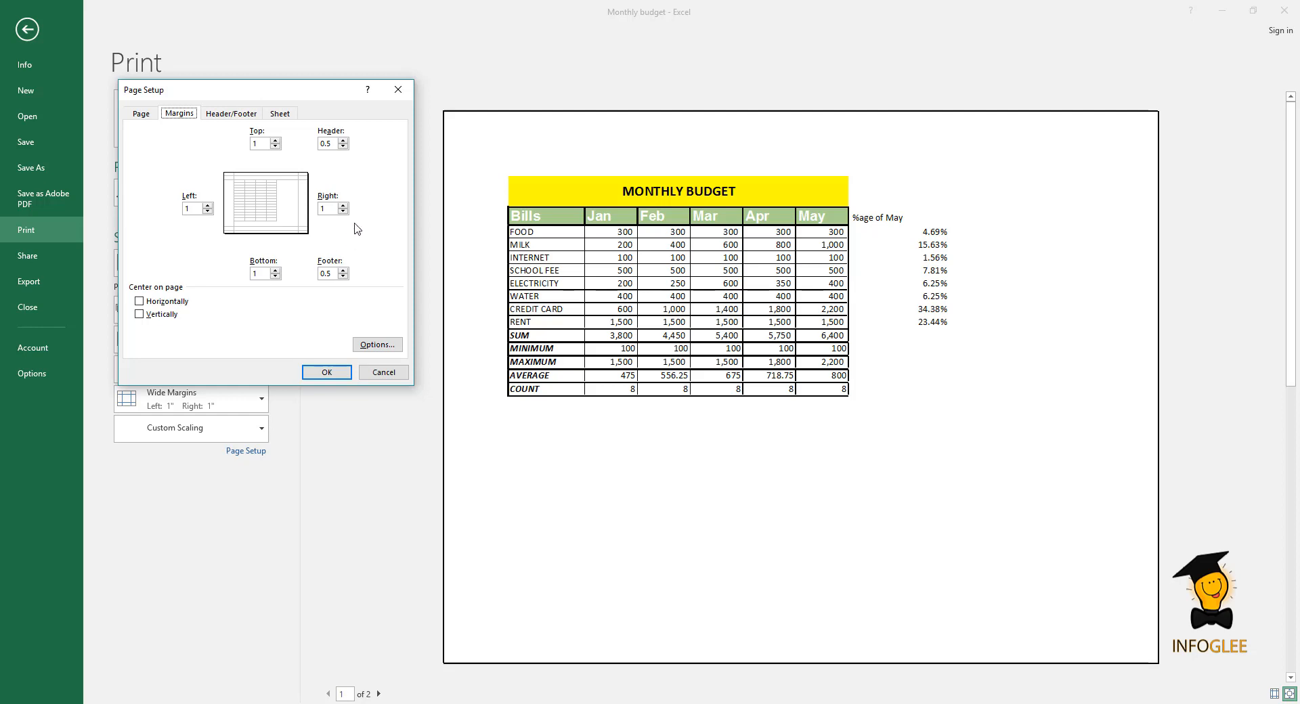
pyautogui.click(325, 372)
# Return to the worksheet and examine the header and footer areas of its pages in Page Layout view.
pyautogui.click(27, 30)
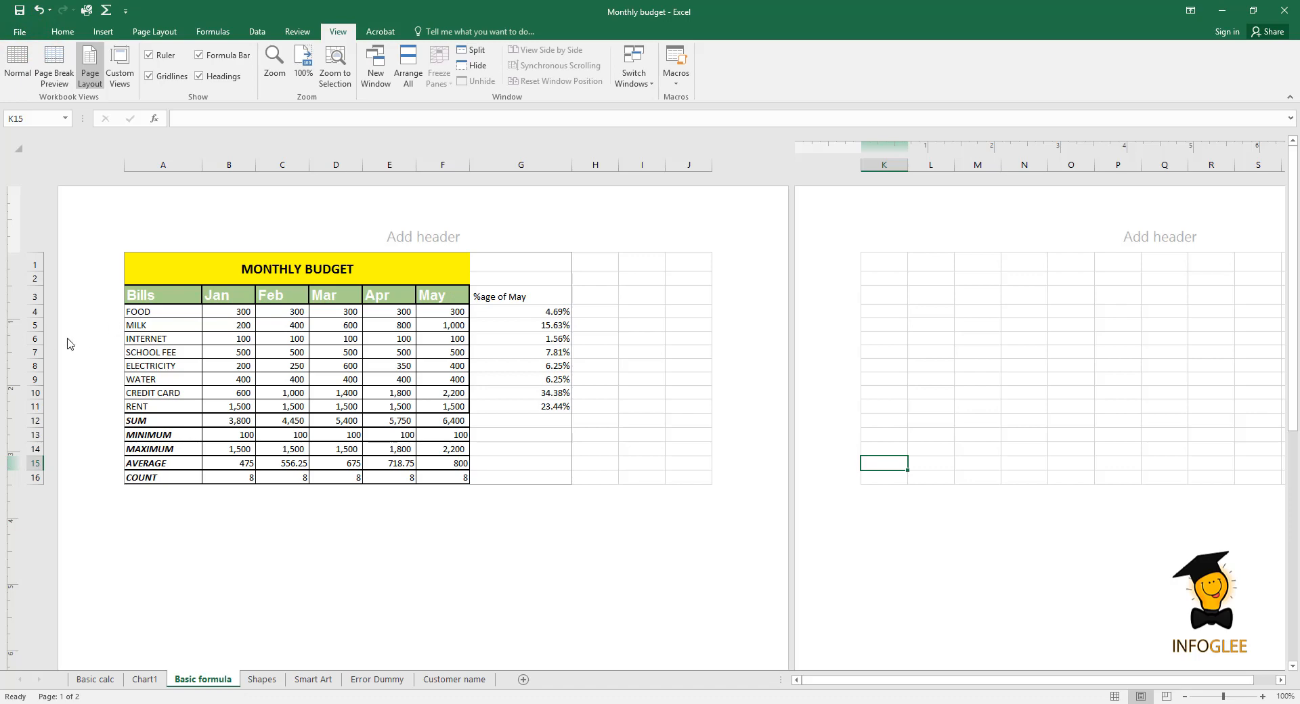
pyautogui.scroll(-5, 520, 373)
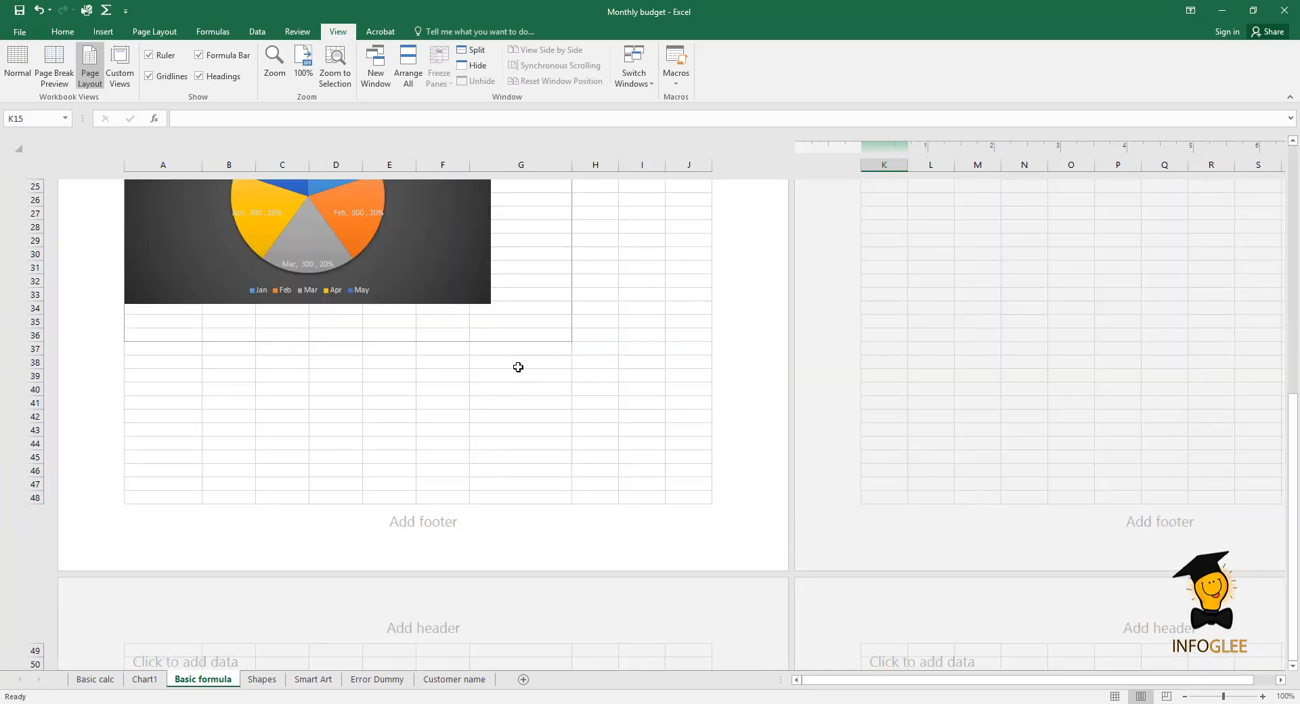
pyautogui.scroll(4, 518, 369)
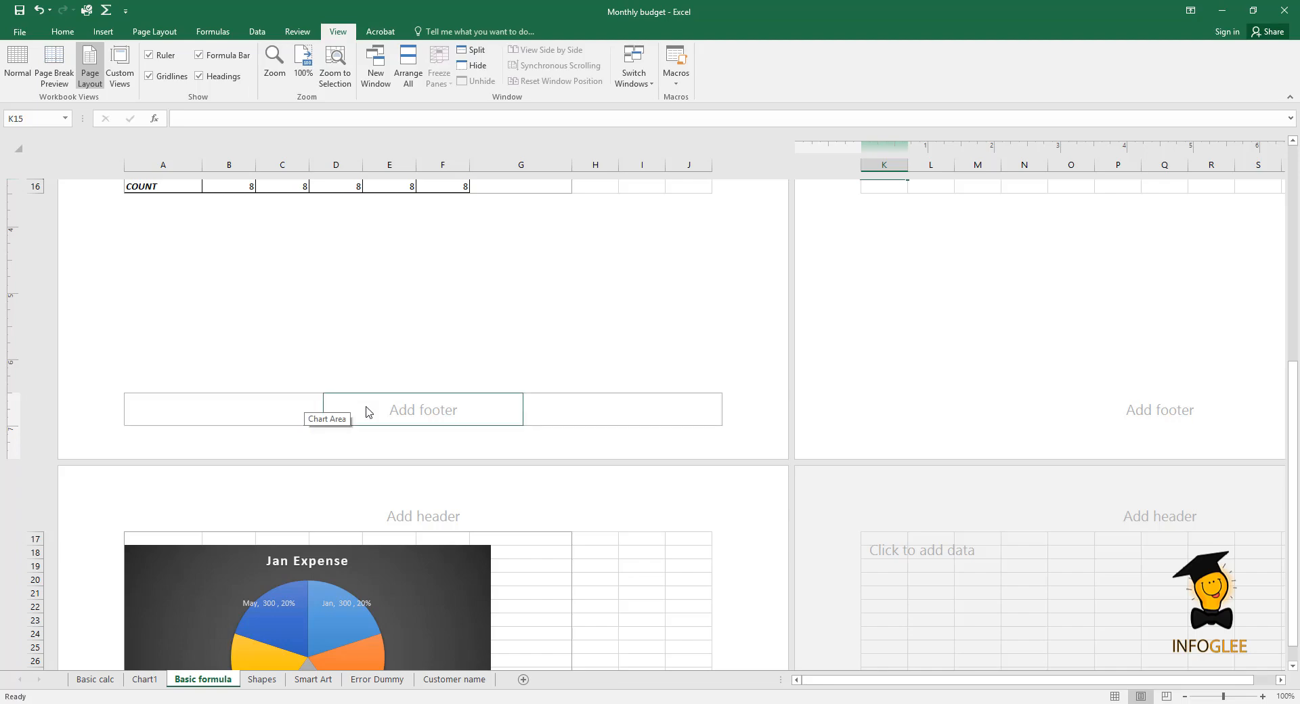
pyautogui.scroll(7, 421, 411)
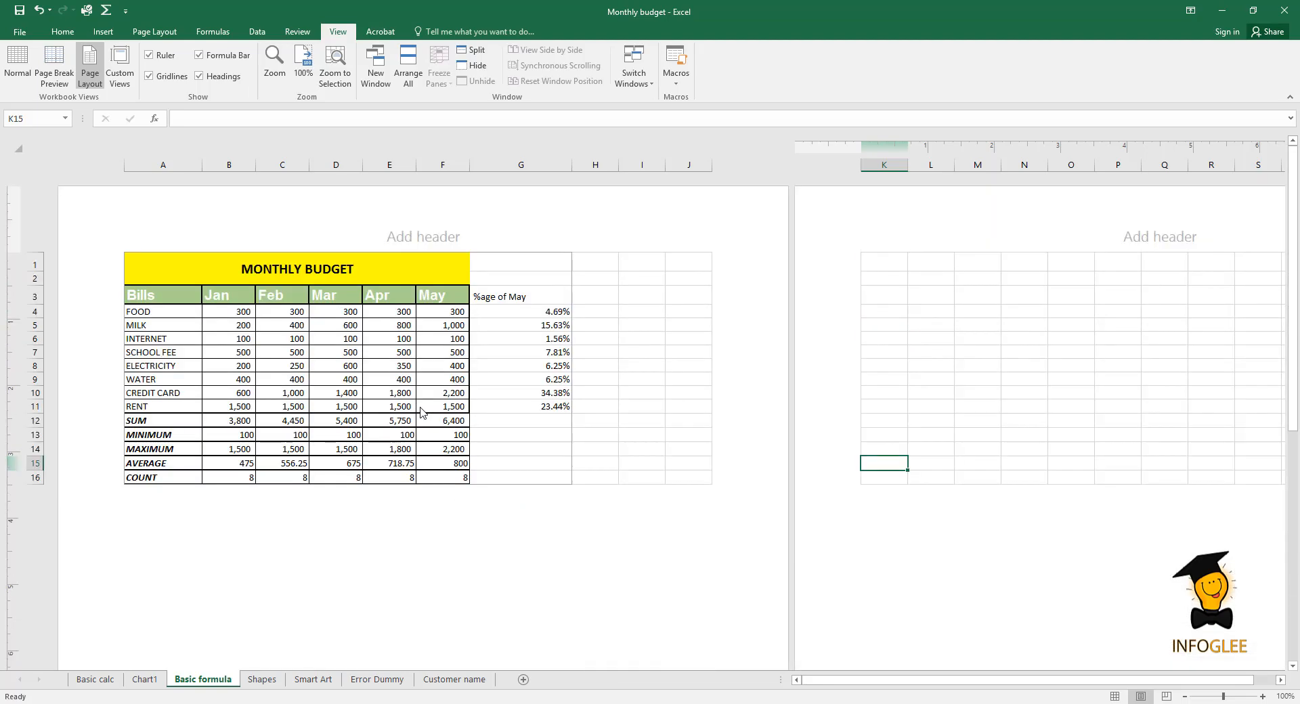
pyautogui.scroll(-3, 569, 606)
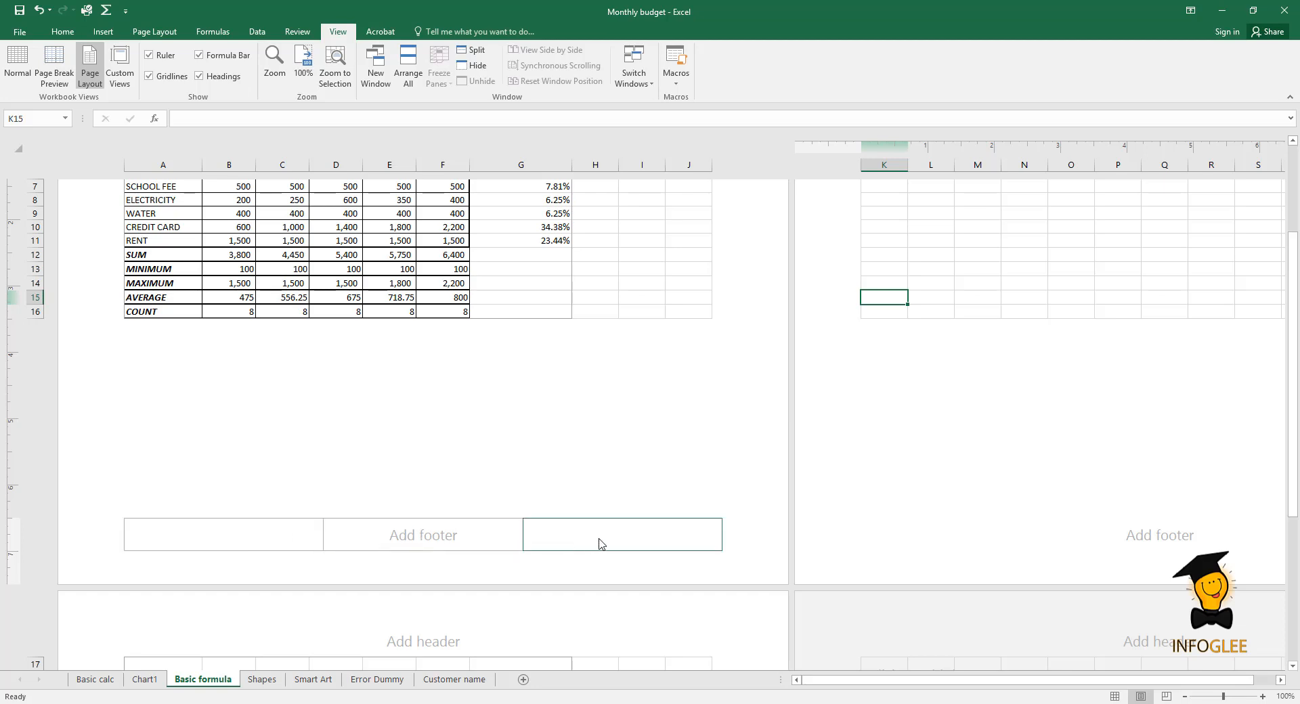
# Insert an automatic page number in the center footer section and check the numbering across the pages.
pyautogui.click(432, 529)
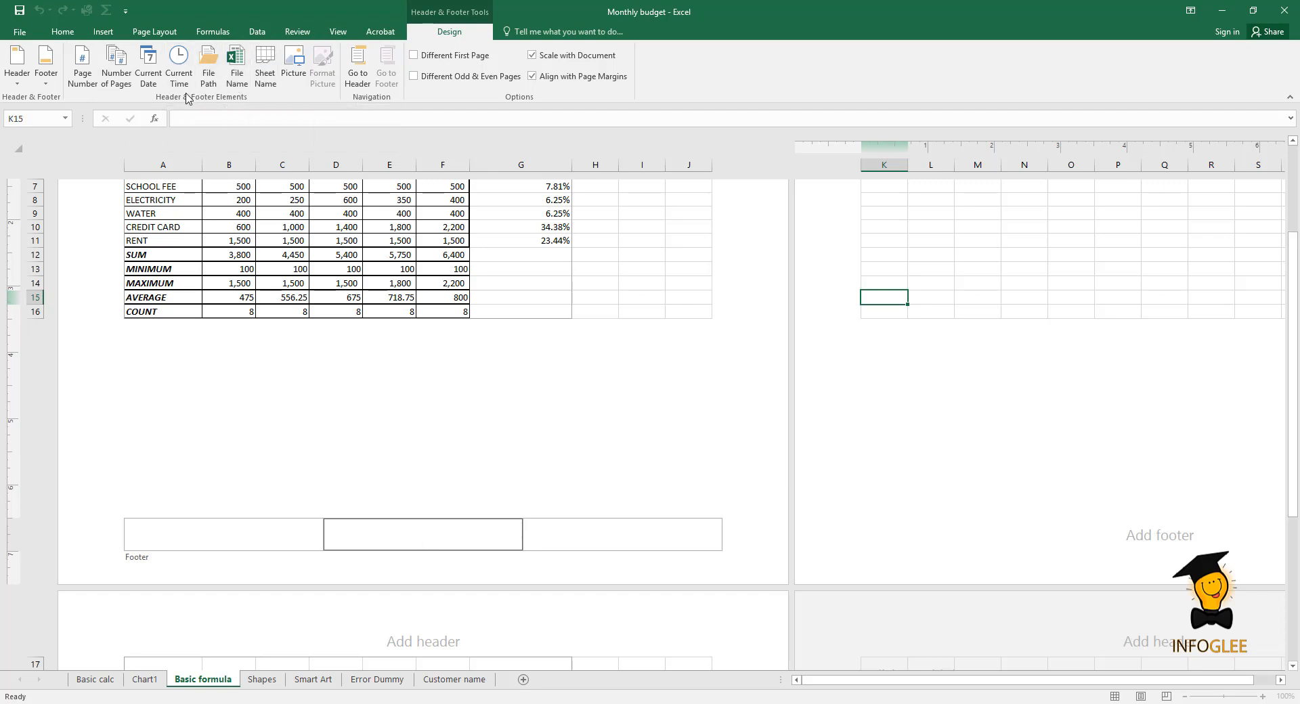
pyautogui.click(84, 65)
pyautogui.click(677, 425)
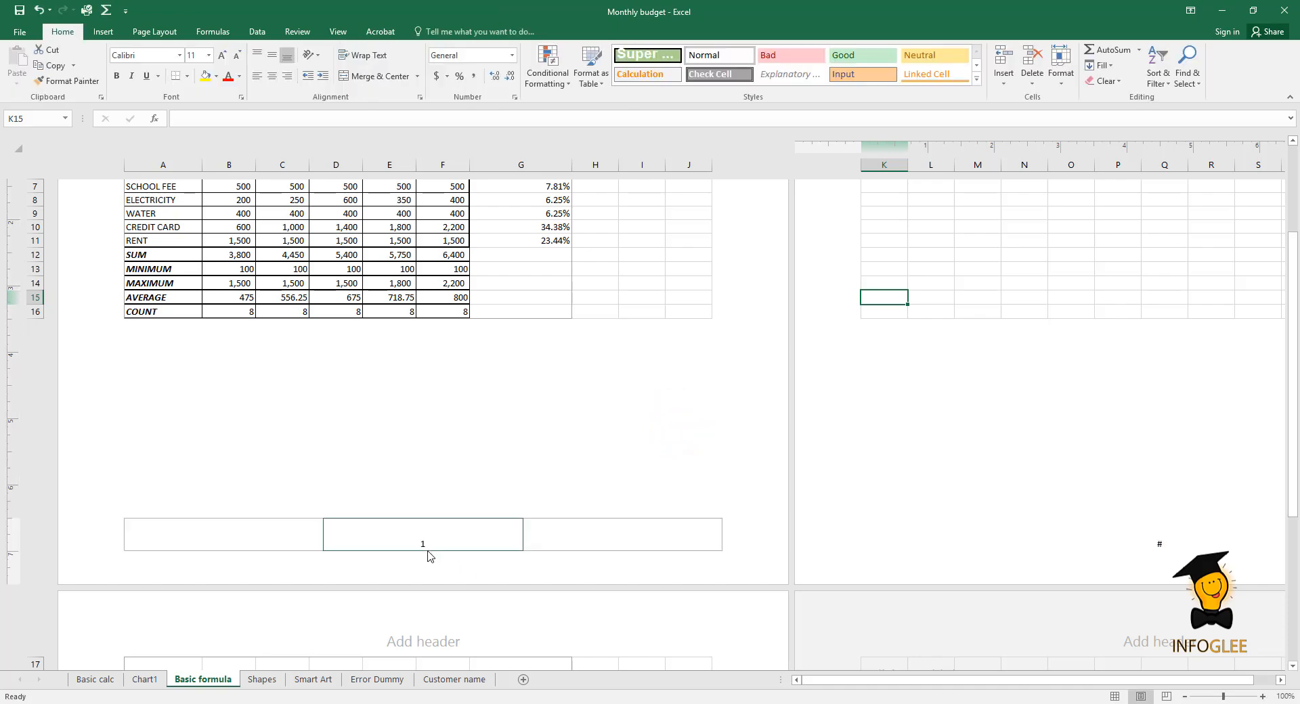
pyautogui.scroll(-12, 427, 548)
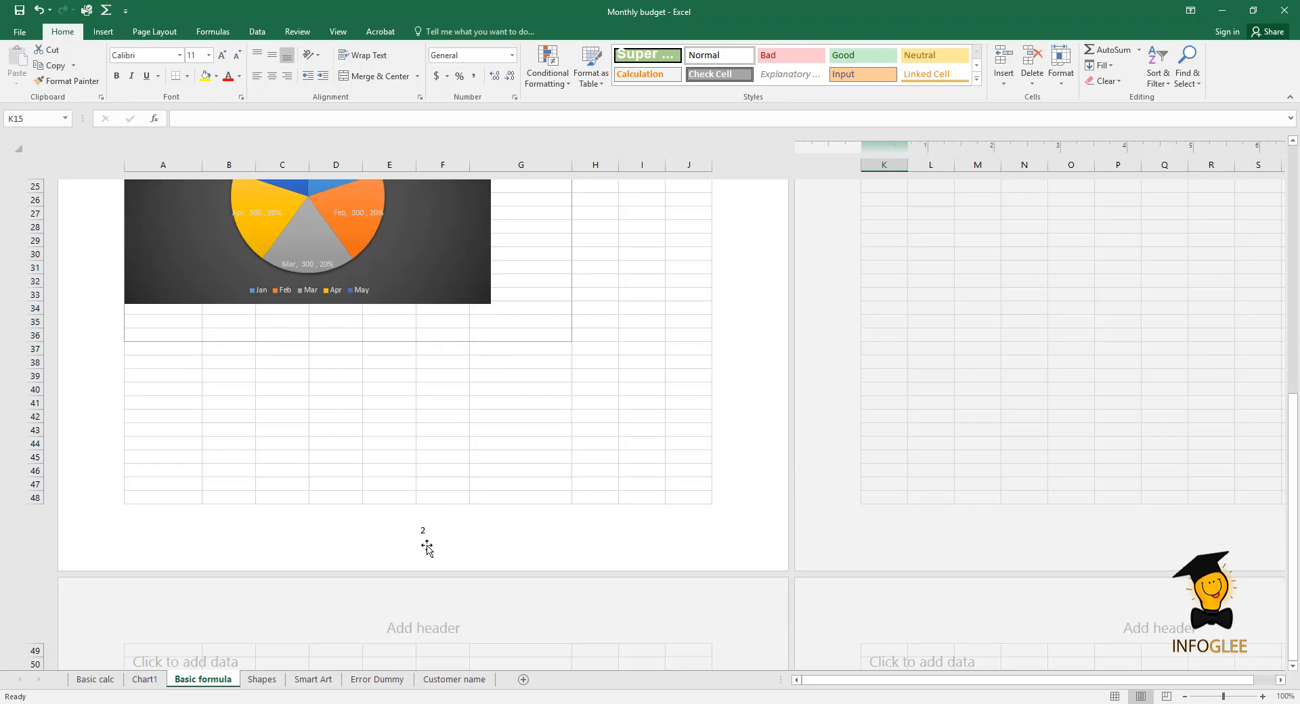
pyautogui.scroll(-15, 434, 542)
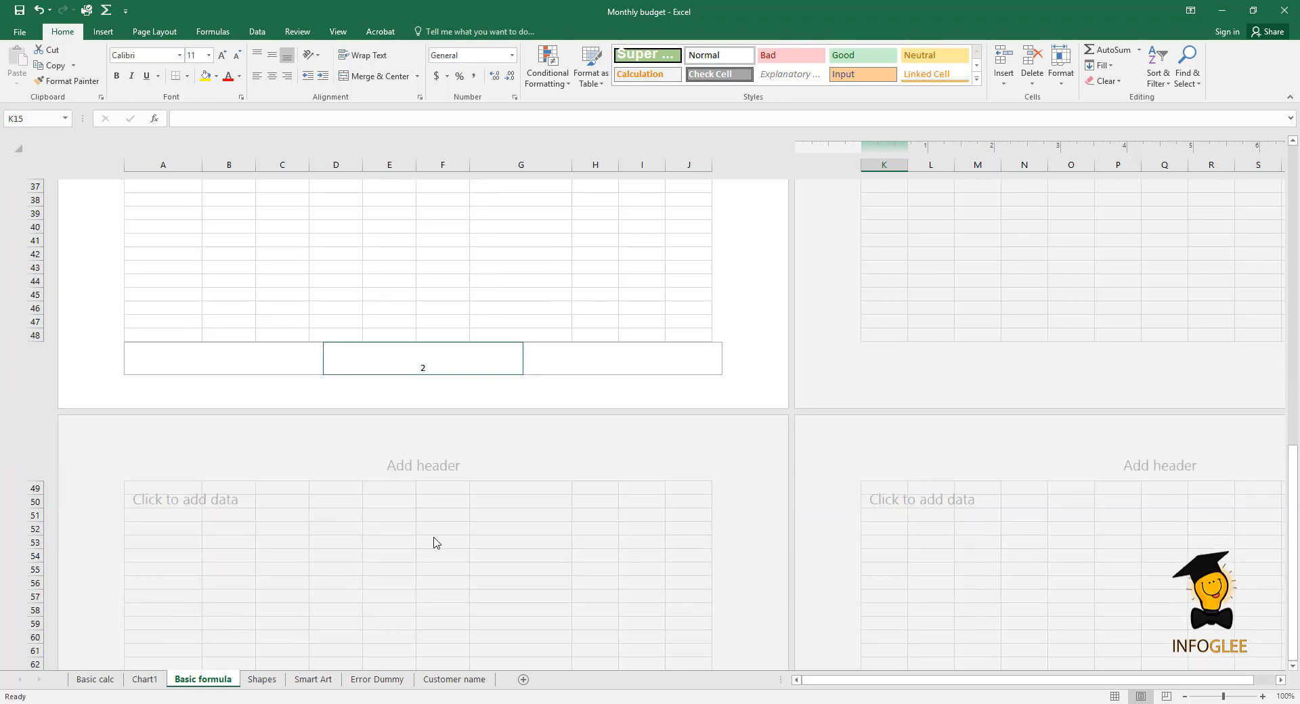
pyautogui.scroll(20, 433, 544)
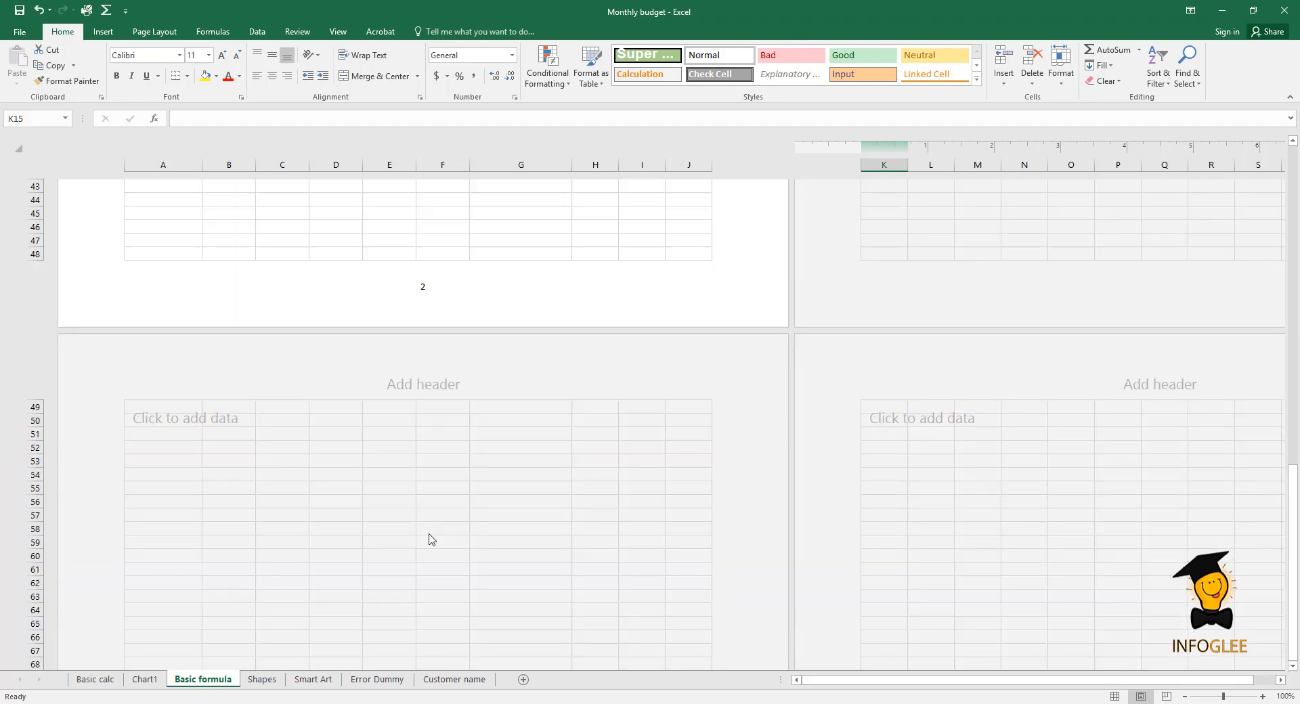
pyautogui.scroll(3, 414, 532)
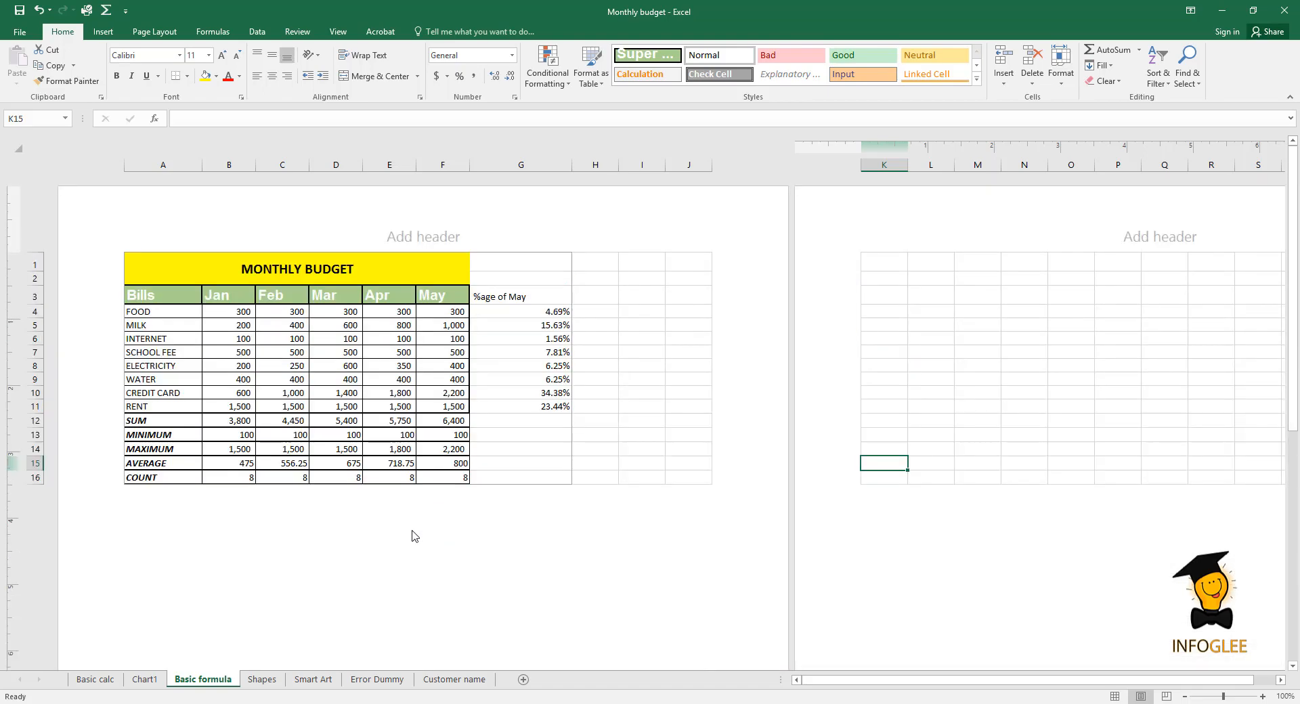
pyautogui.scroll(-3, 415, 536)
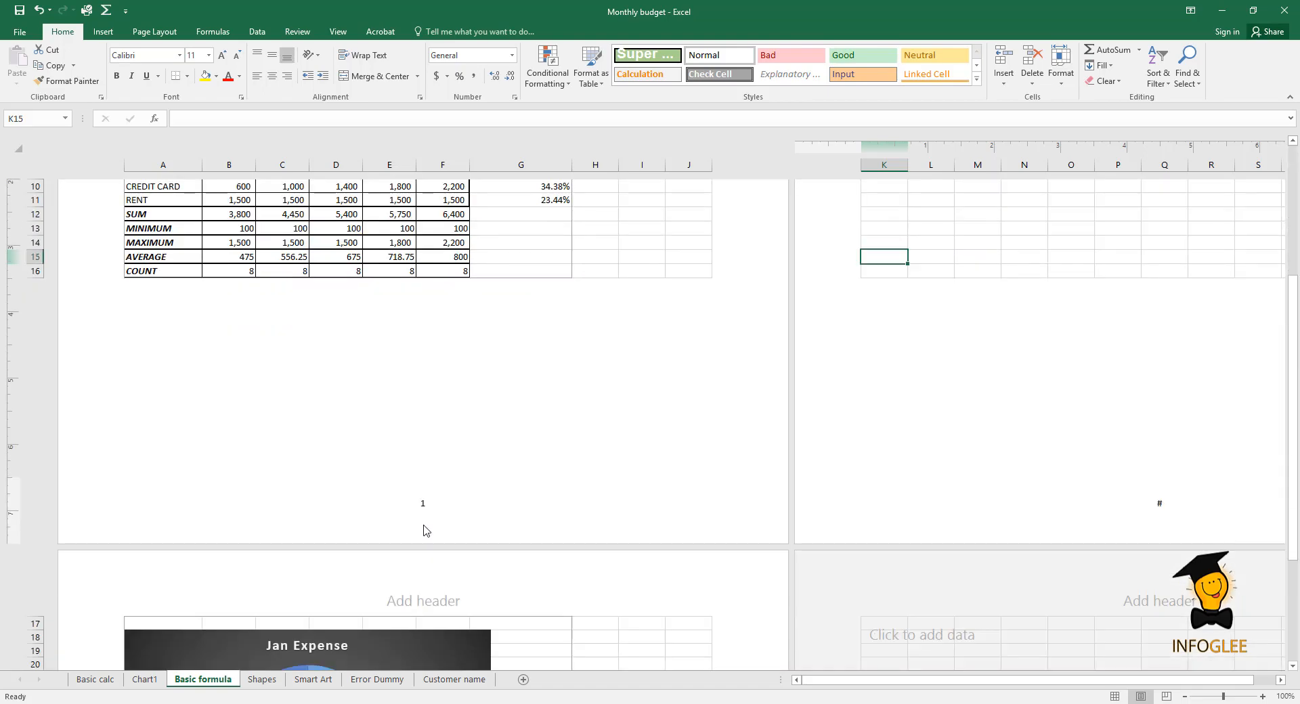
pyautogui.scroll(3, 428, 503)
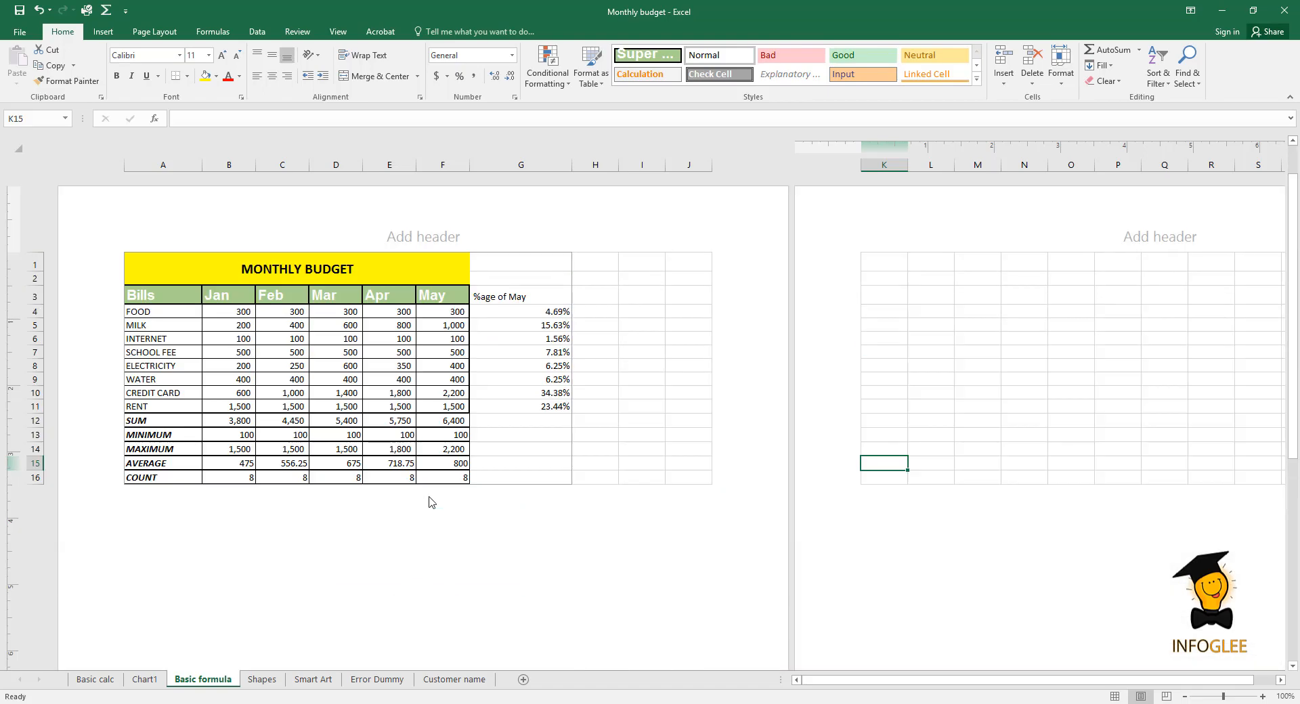
# Insert the file path in the right header section and check the header and footer across the pages.
pyautogui.click(447, 240)
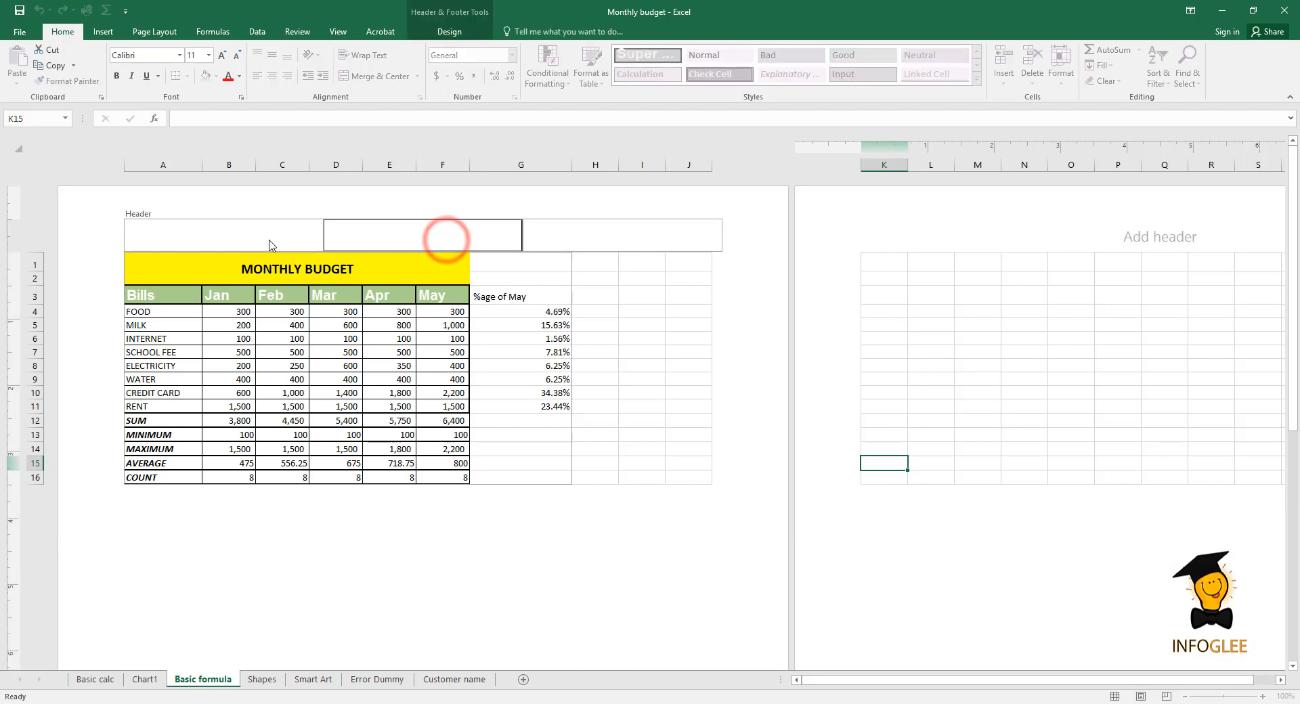
pyautogui.click(646, 239)
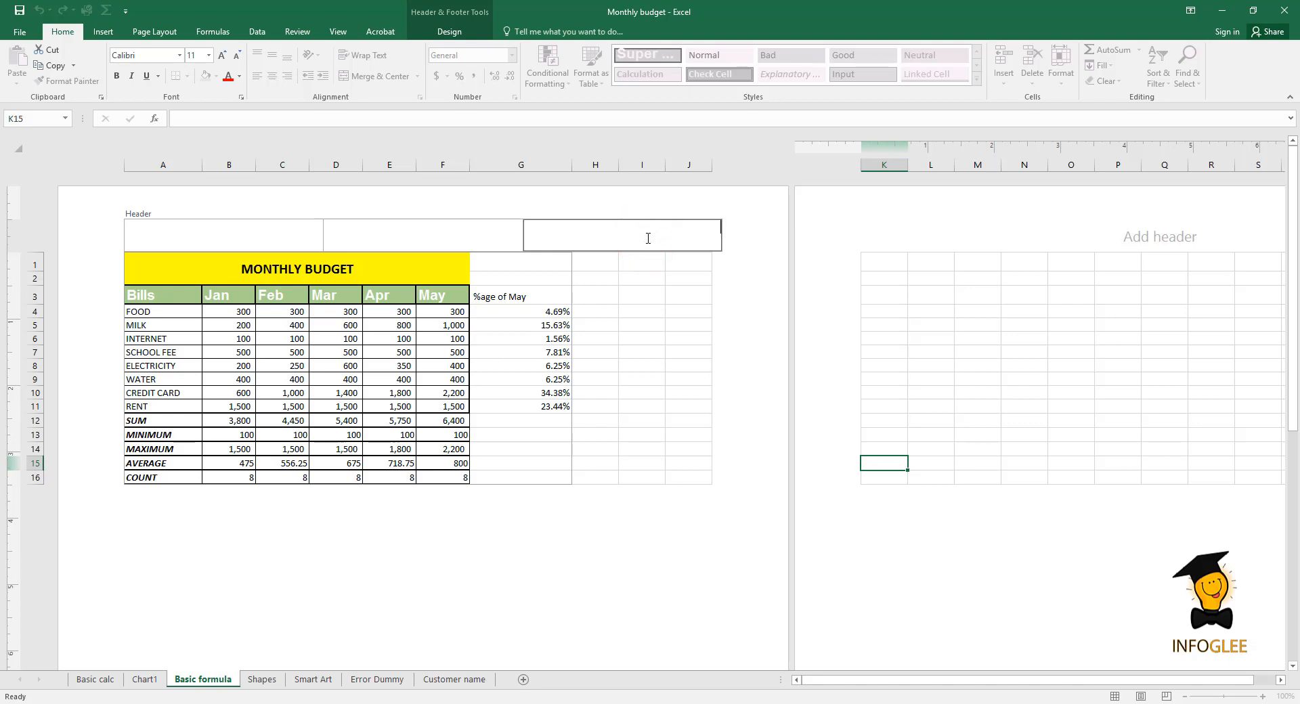
pyautogui.click(447, 34)
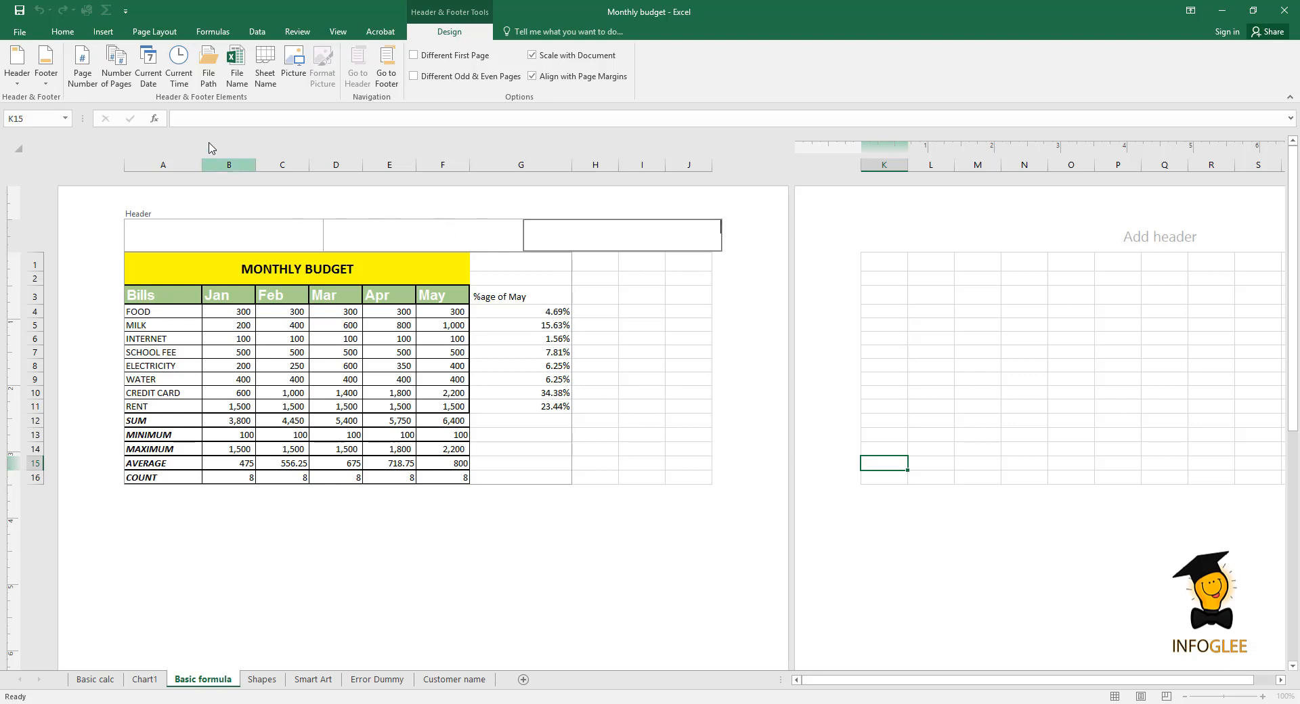
pyautogui.click(210, 69)
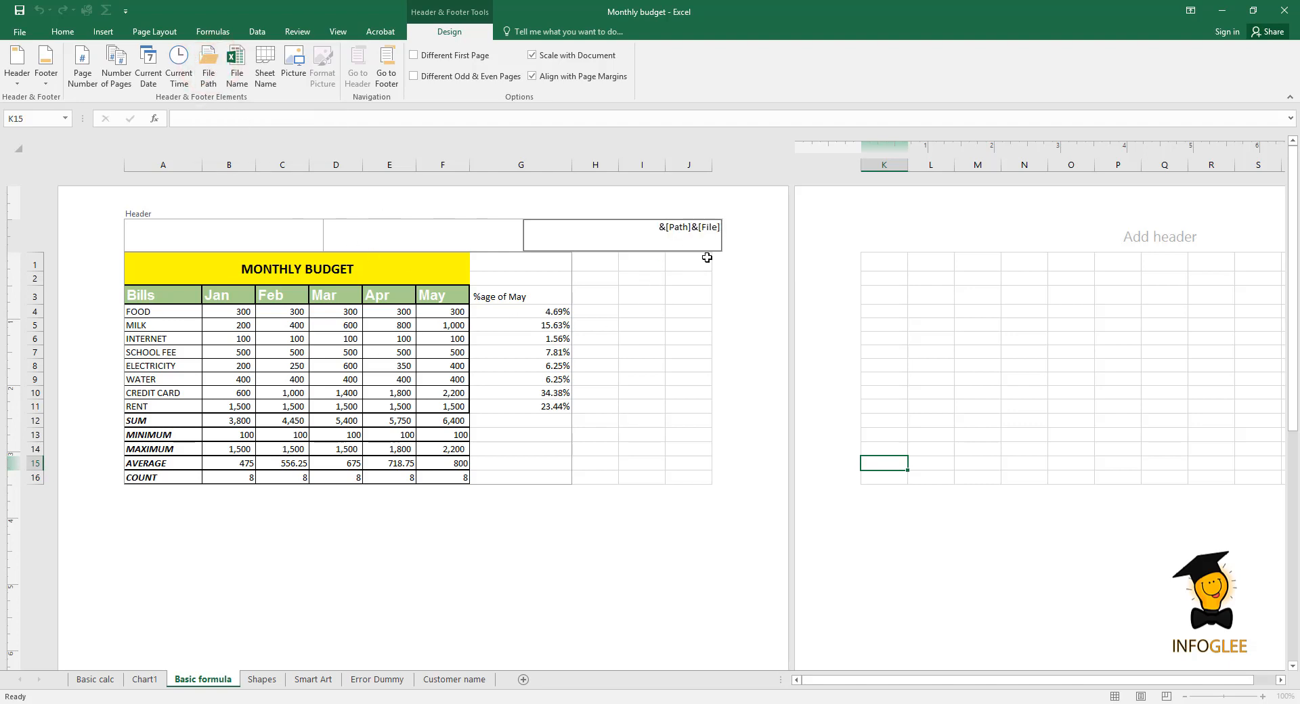
pyautogui.click(745, 311)
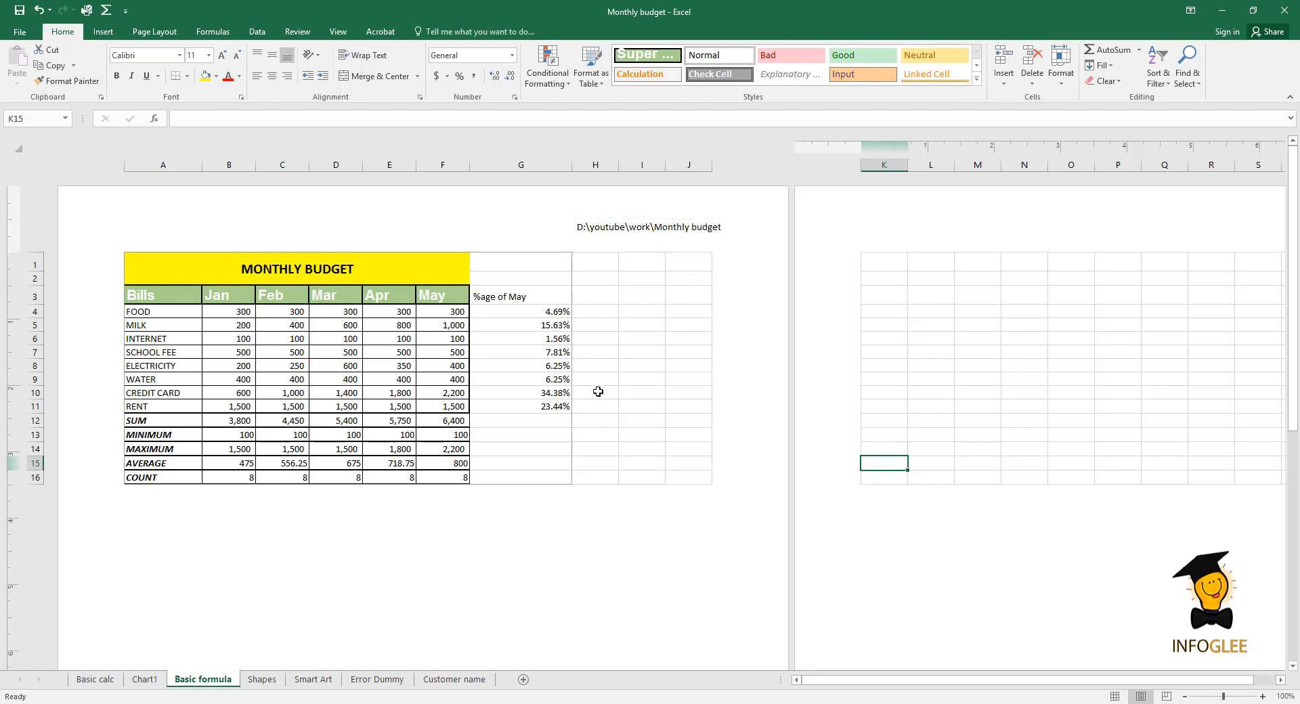
pyautogui.scroll(-2, 598, 391)
pyautogui.scroll(-9, 598, 391)
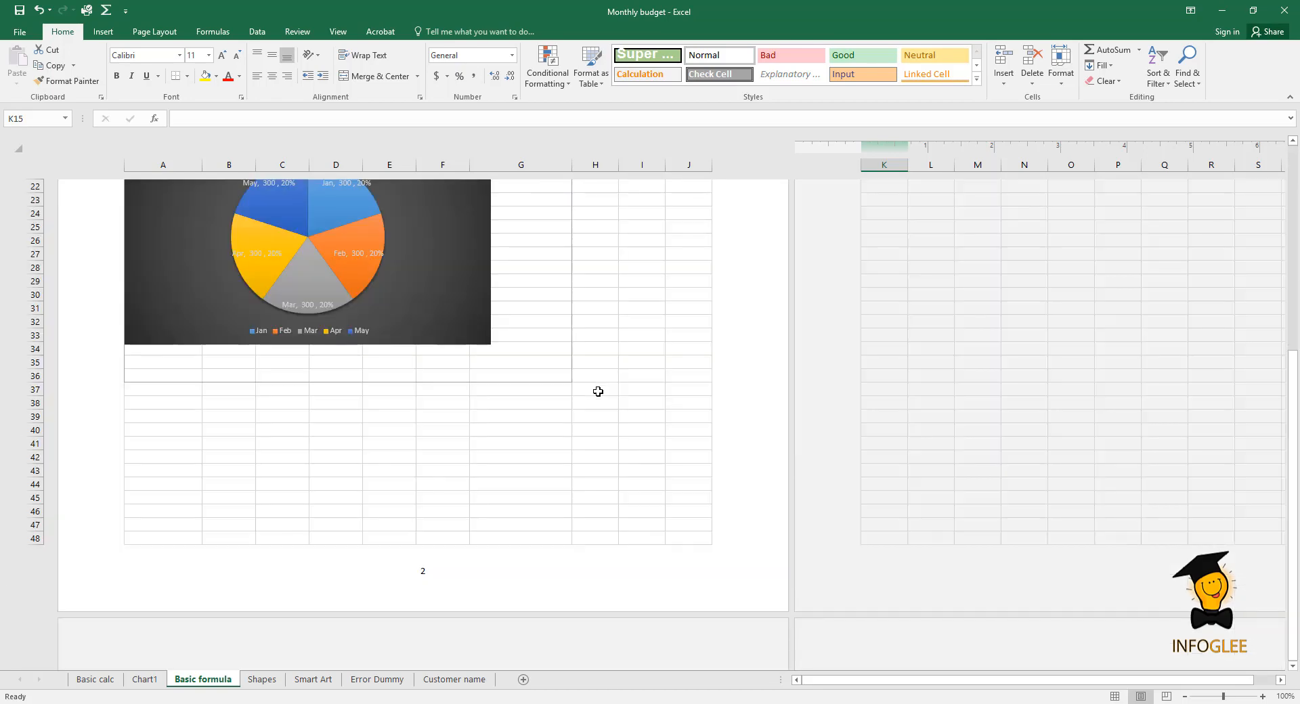
pyautogui.scroll(10, 598, 392)
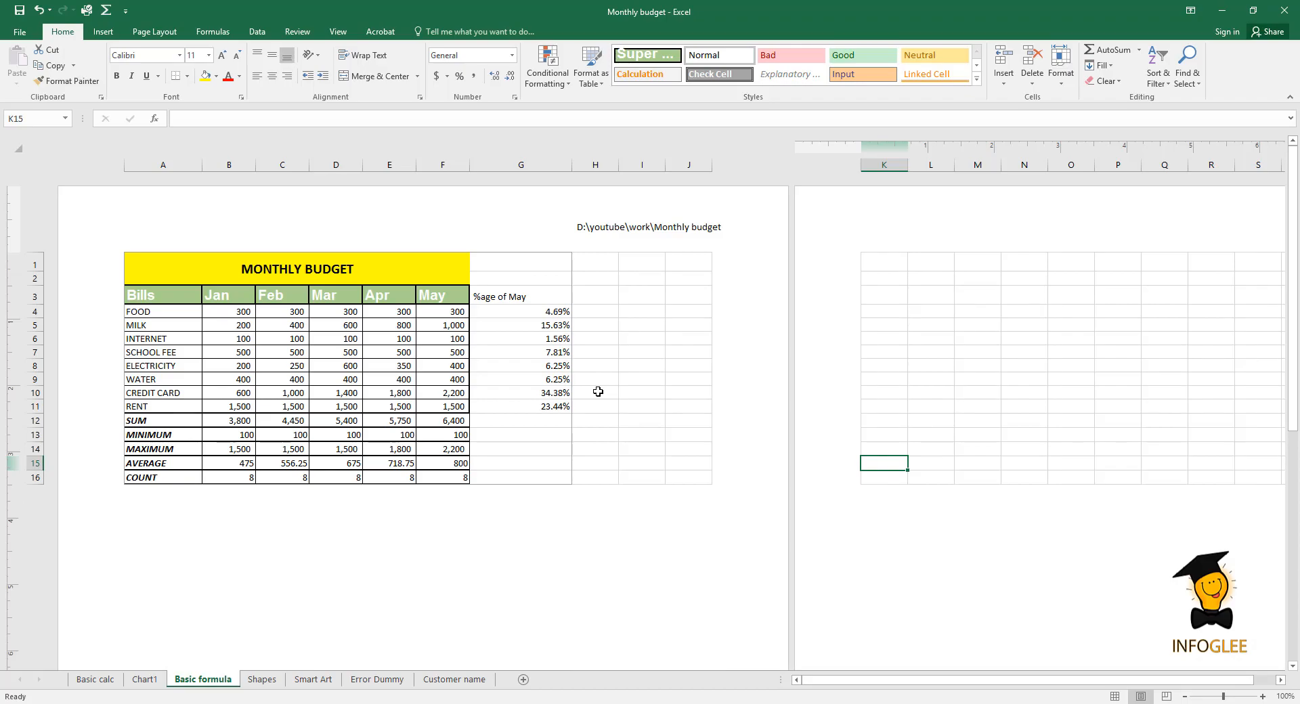
pyautogui.click(586, 257)
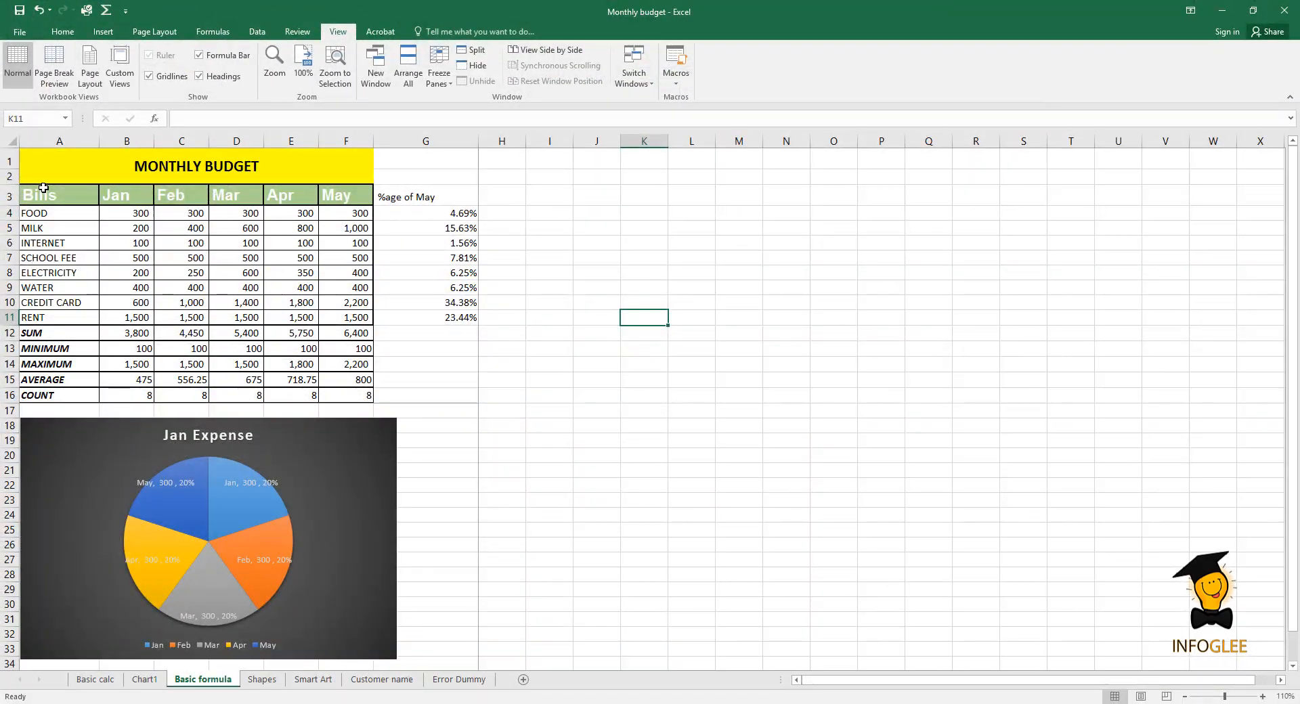
# Set the table range A3:F12 as the print area and check it in the print preview.
pyautogui.moveTo(42, 187); pyautogui.dragTo(339, 333)
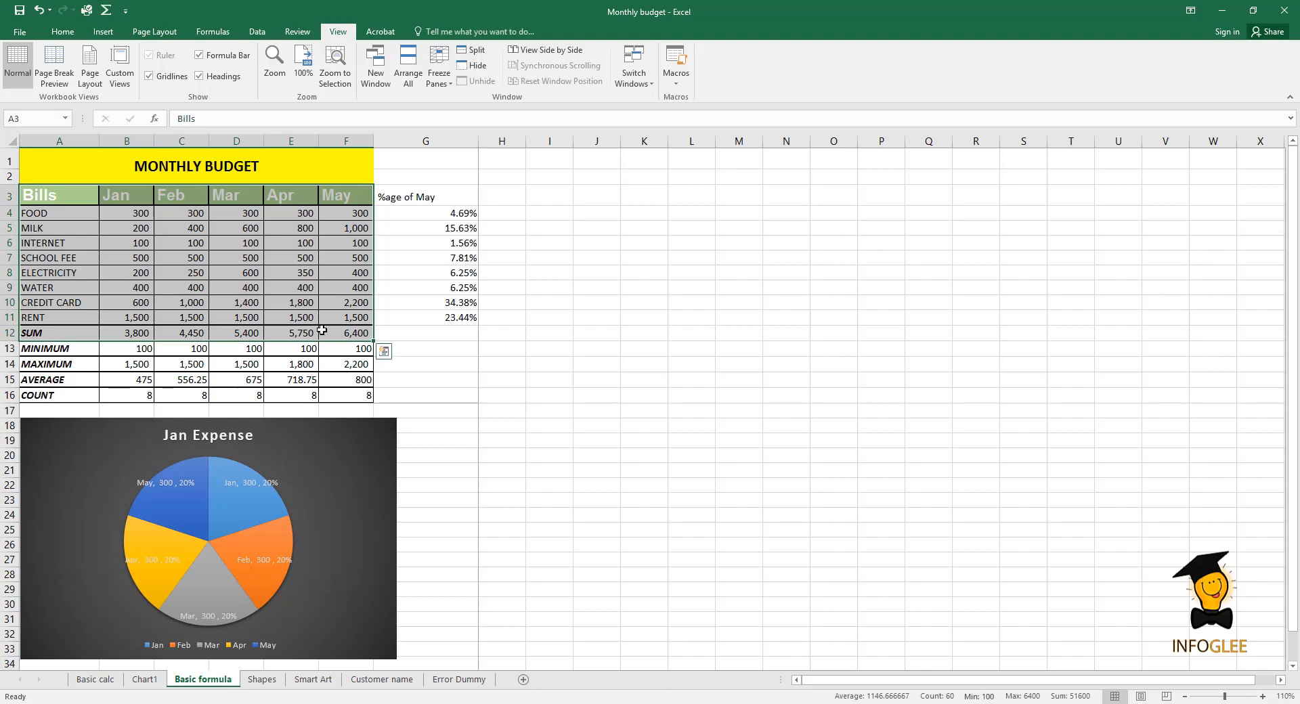
pyautogui.click(154, 34)
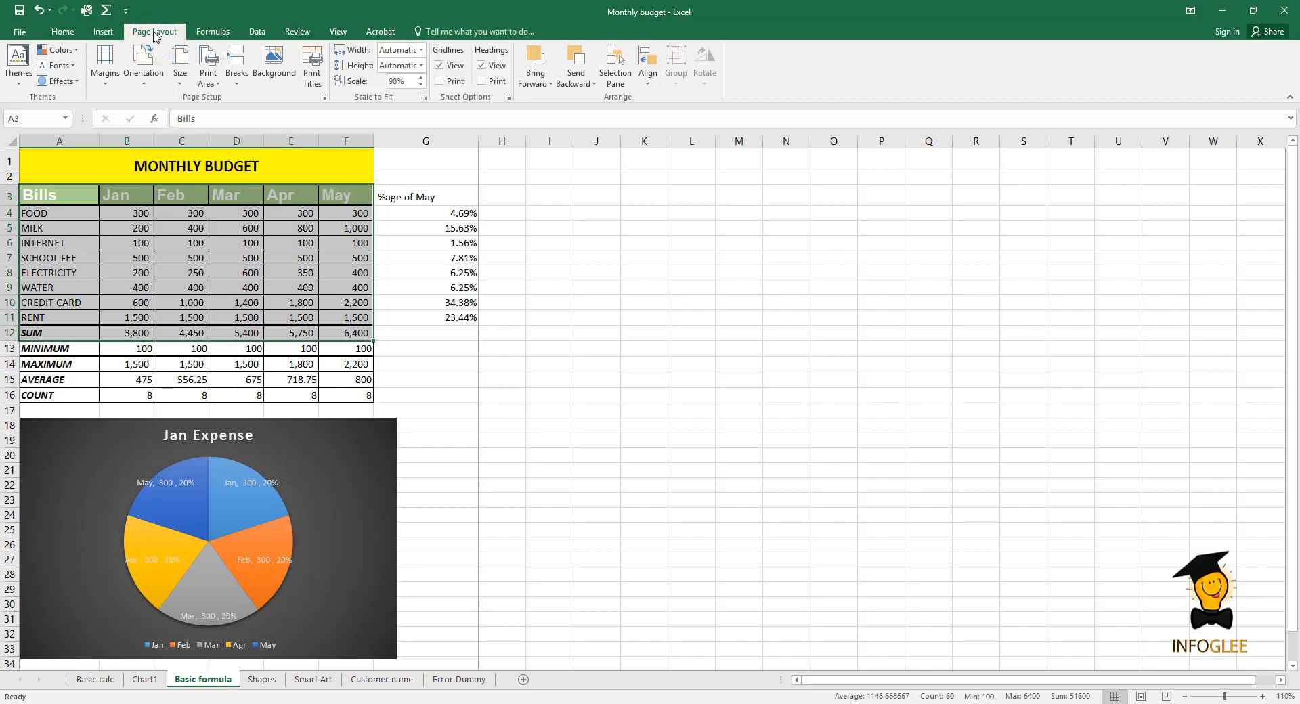
pyautogui.click(218, 84)
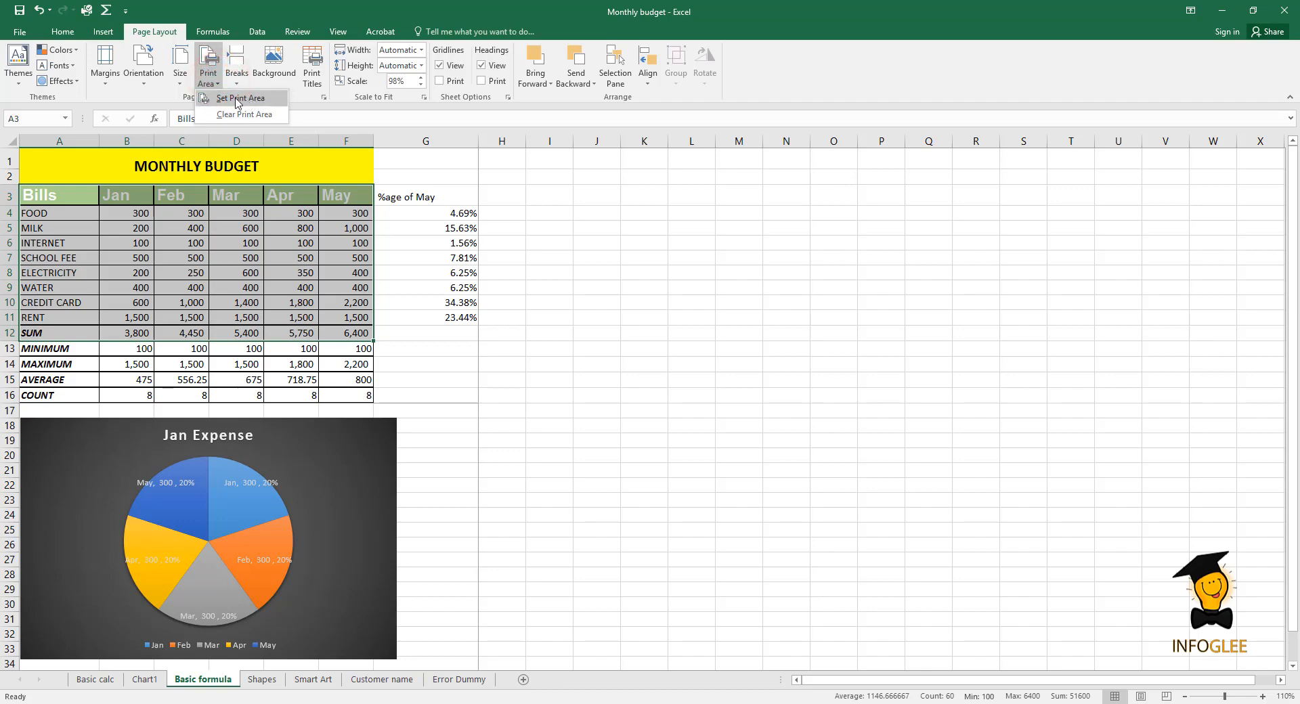
pyautogui.click(256, 100)
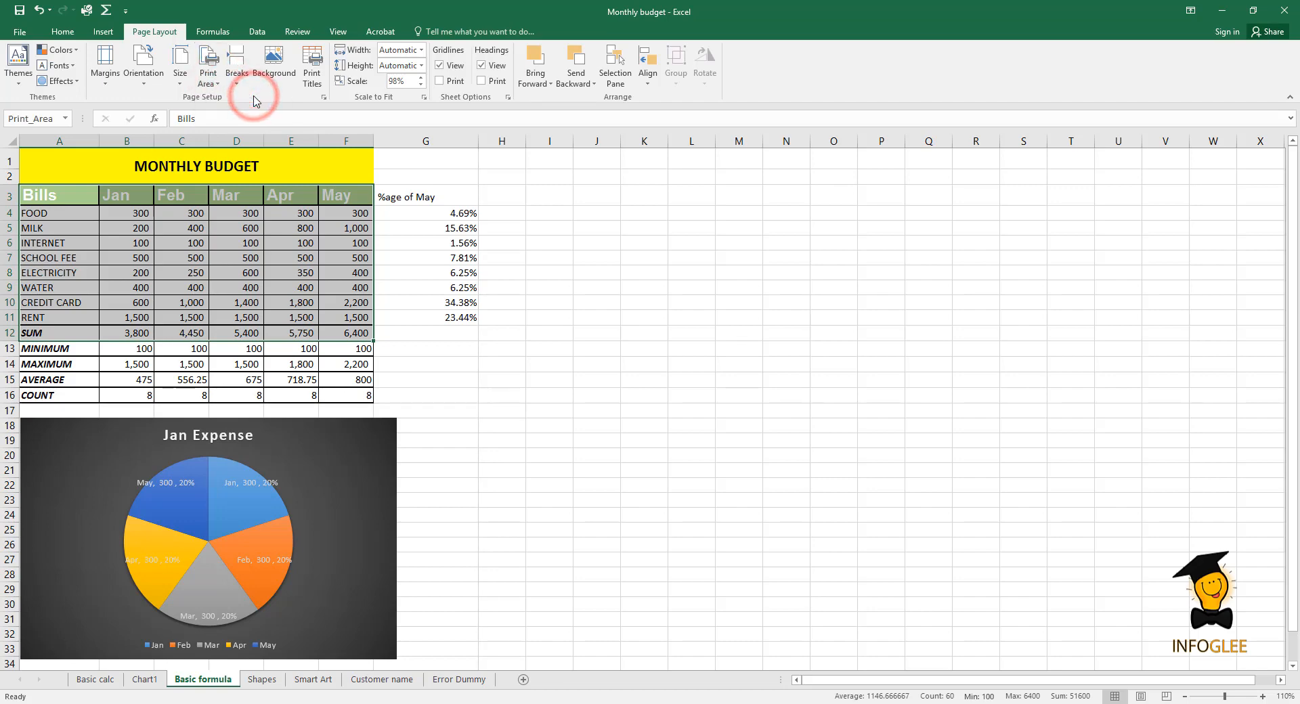
pyautogui.click(21, 34)
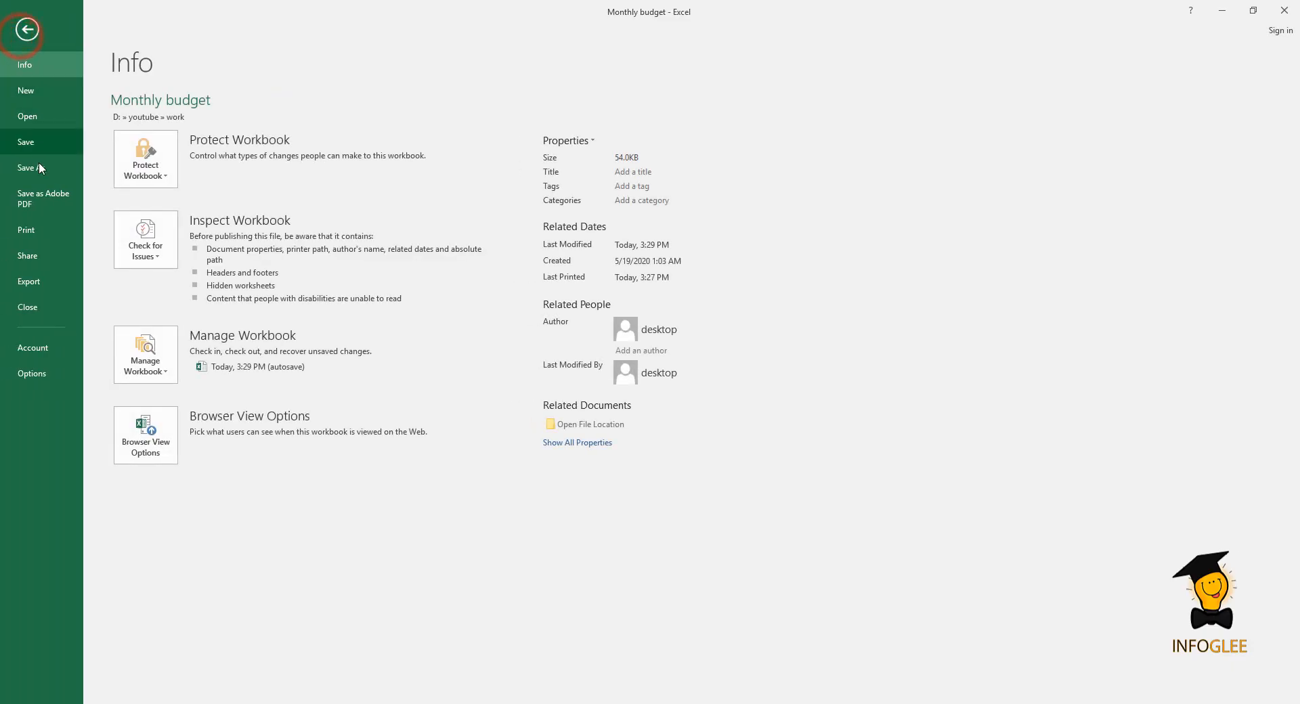
pyautogui.click(38, 228)
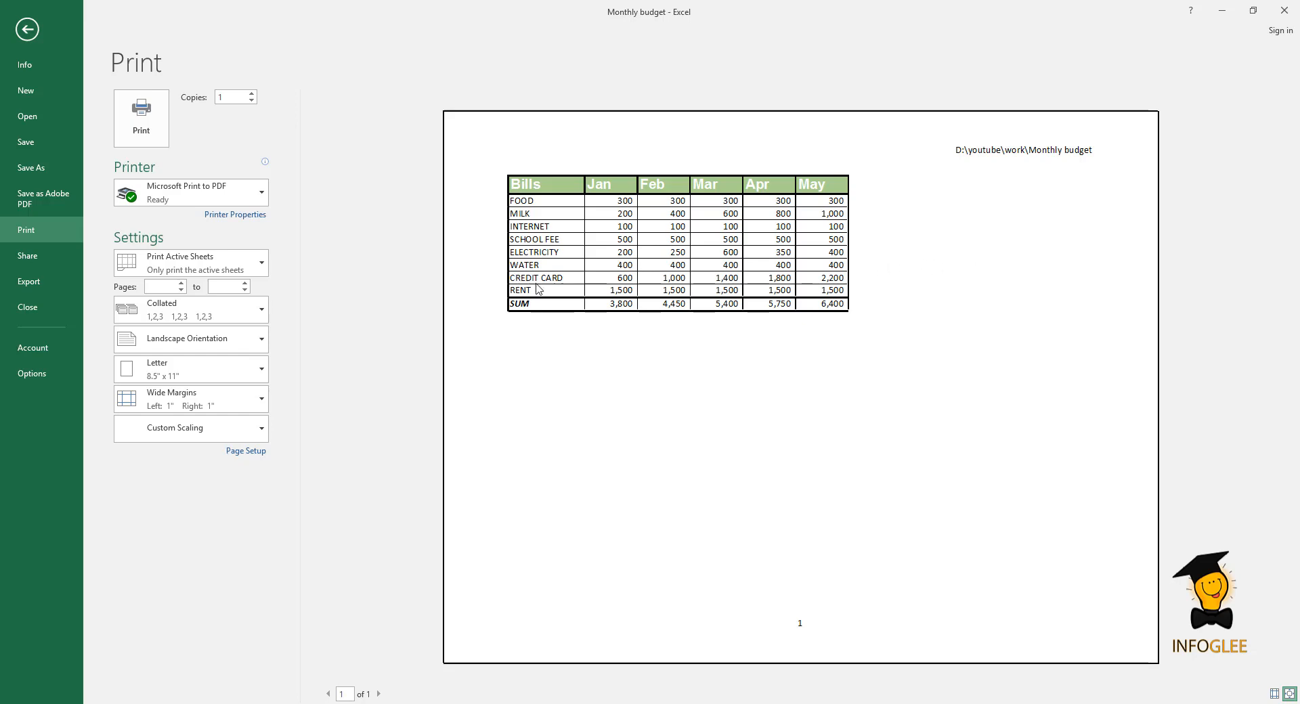
pyautogui.click(28, 29)
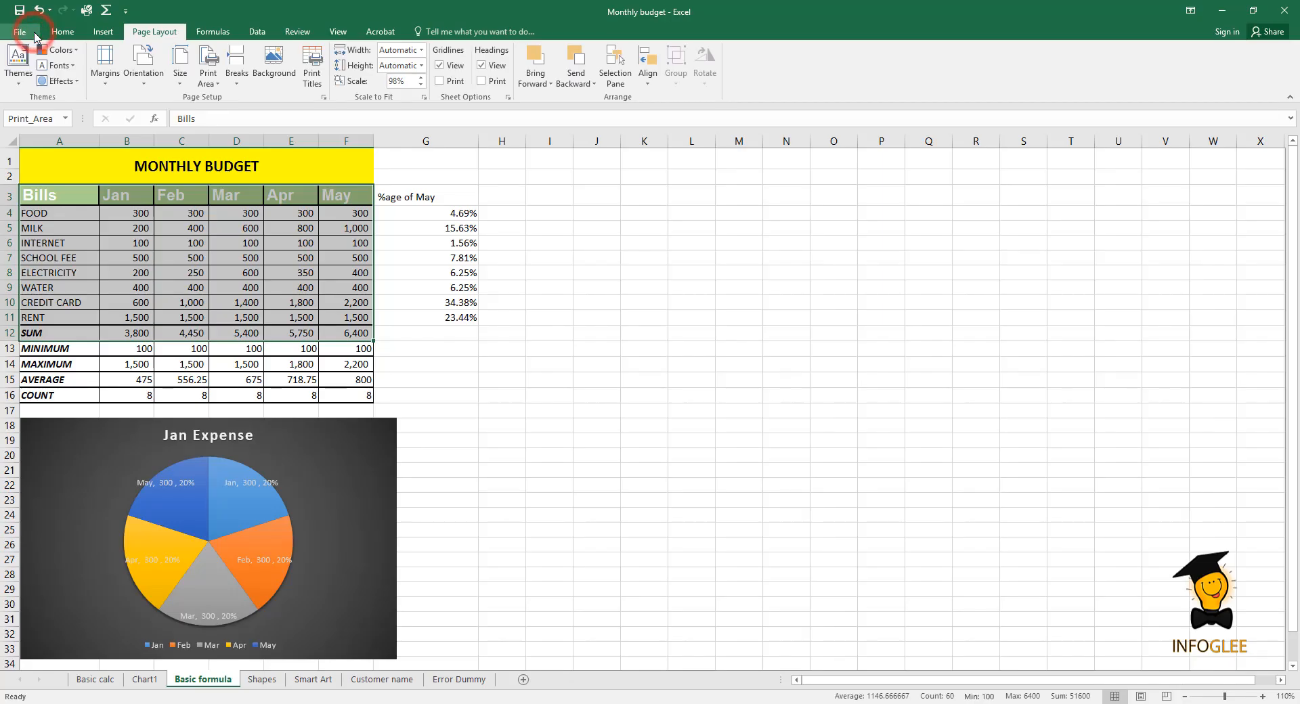
# Clear the print area and check the whole sheet in the print preview.
pyautogui.click(208, 76)
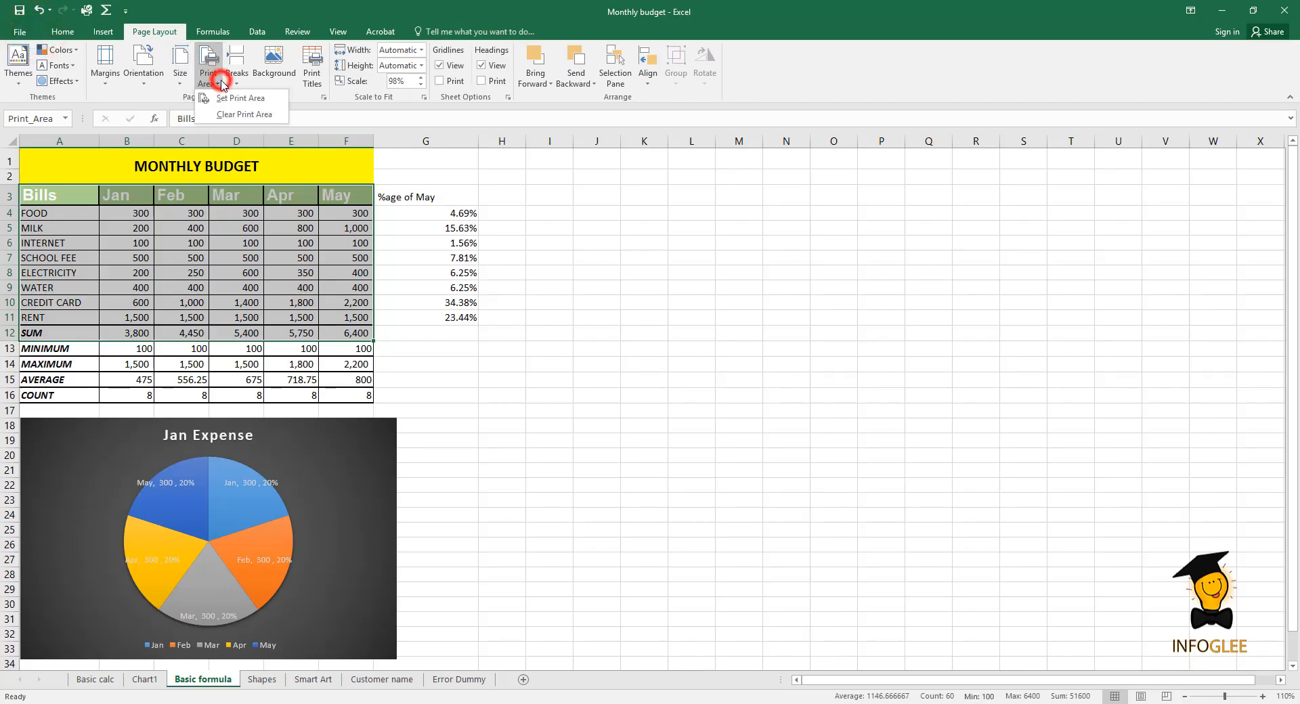
pyautogui.click(261, 115)
pyautogui.click(444, 273)
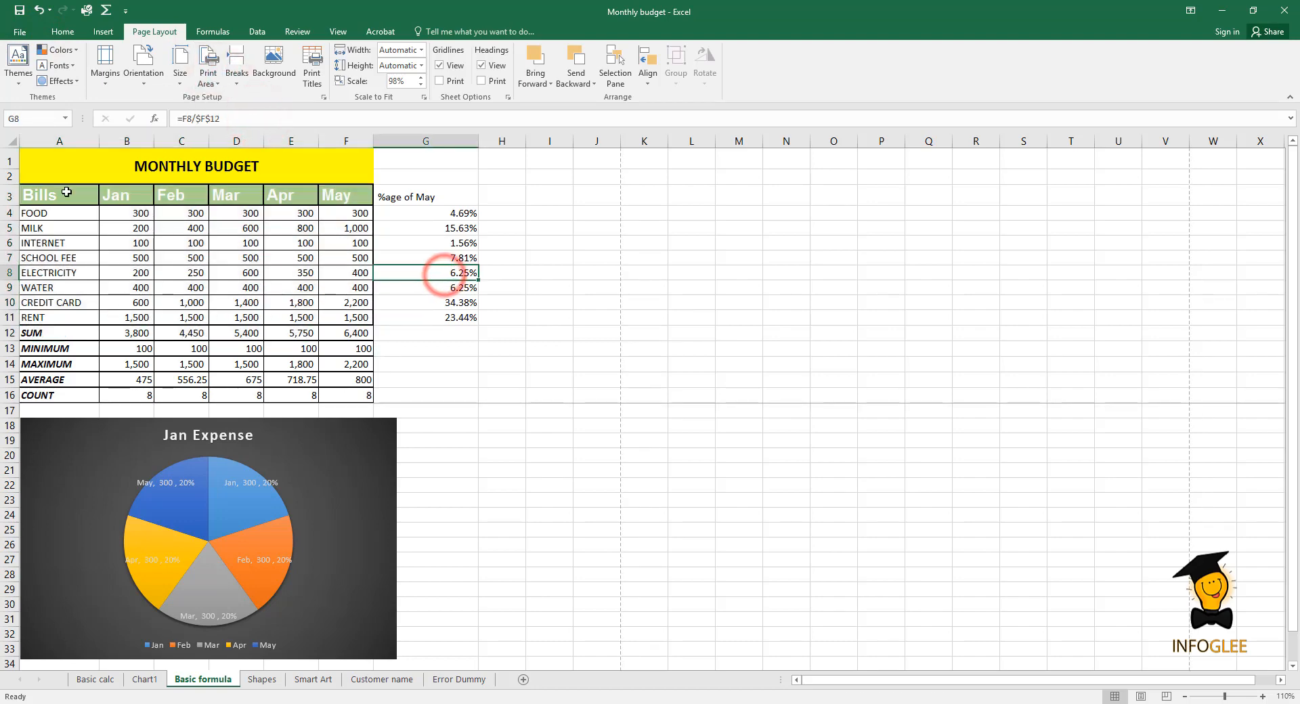
pyautogui.click(19, 32)
pyautogui.click(27, 230)
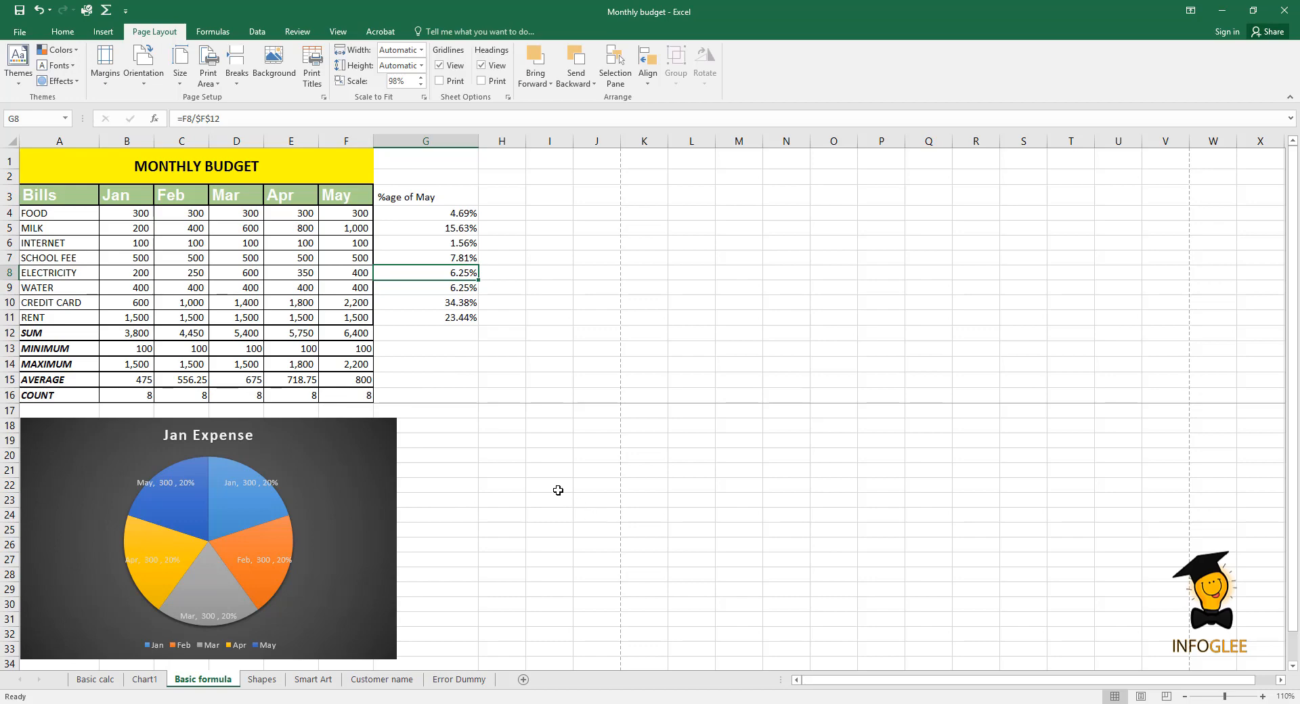
# Compare the worksheet in Normal and Page Layout views.
pyautogui.click(336, 32)
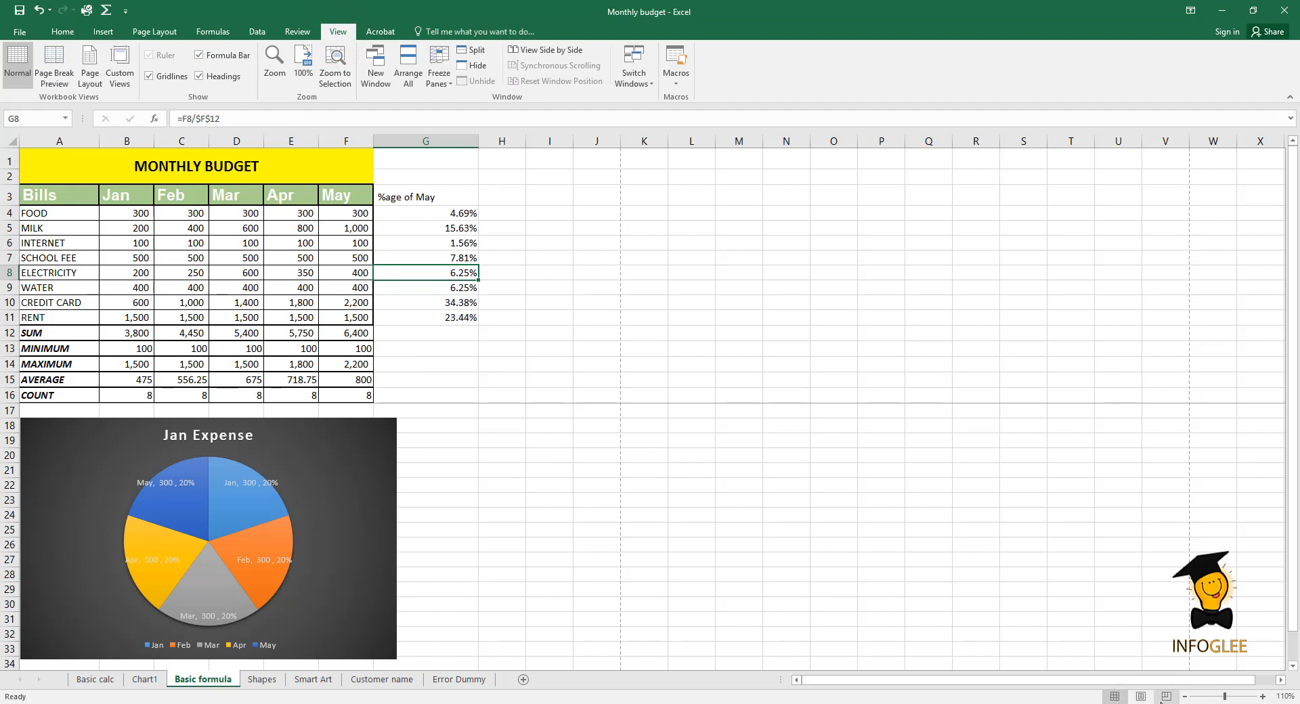
pyautogui.click(1117, 699)
pyautogui.click(1140, 697)
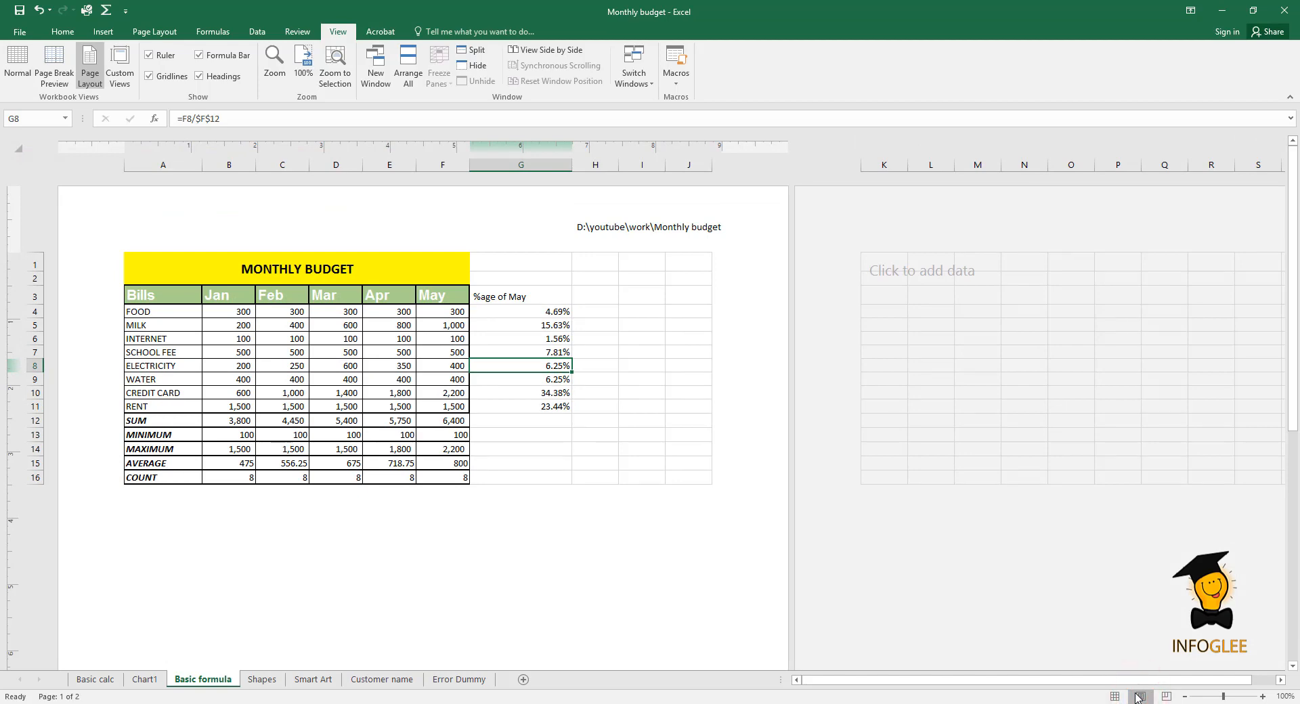
# In Page Break Preview, move the right page boundary to the edge of column F to exclude column G, and open the print preview.
pyautogui.click(1166, 697)
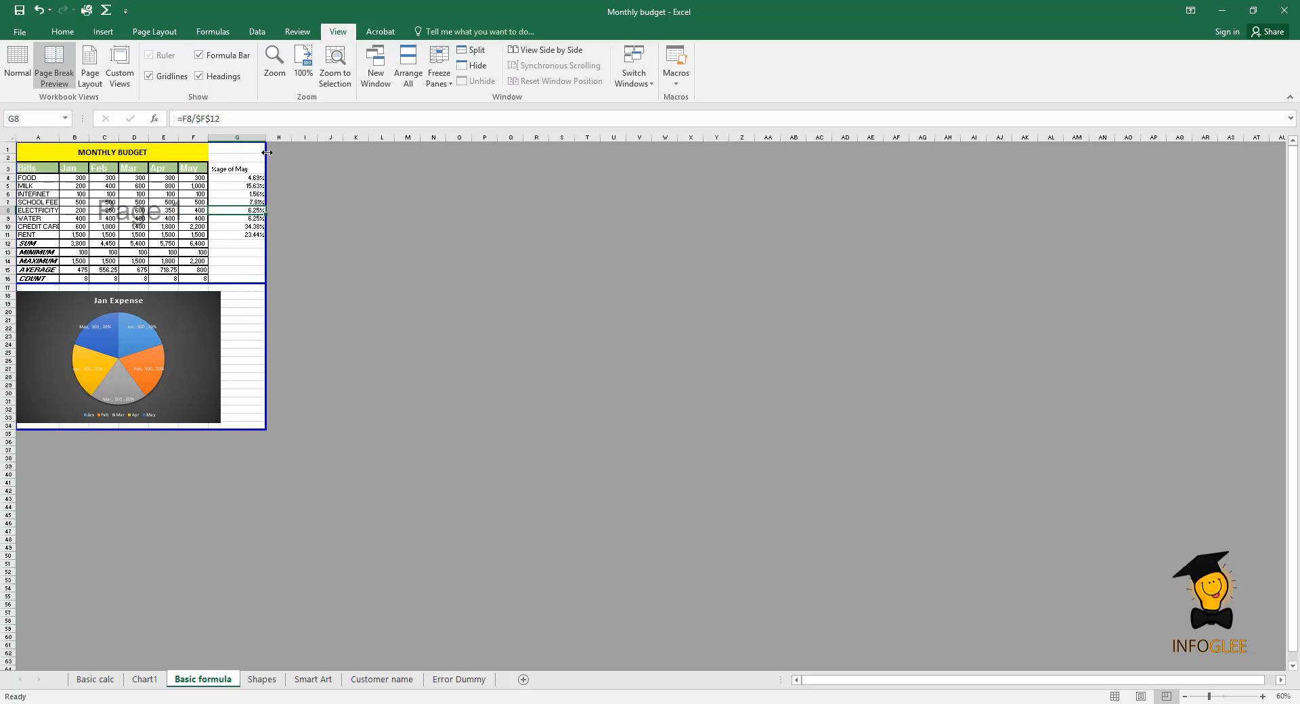
pyautogui.moveTo(264, 148); pyautogui.dragTo(208, 148)
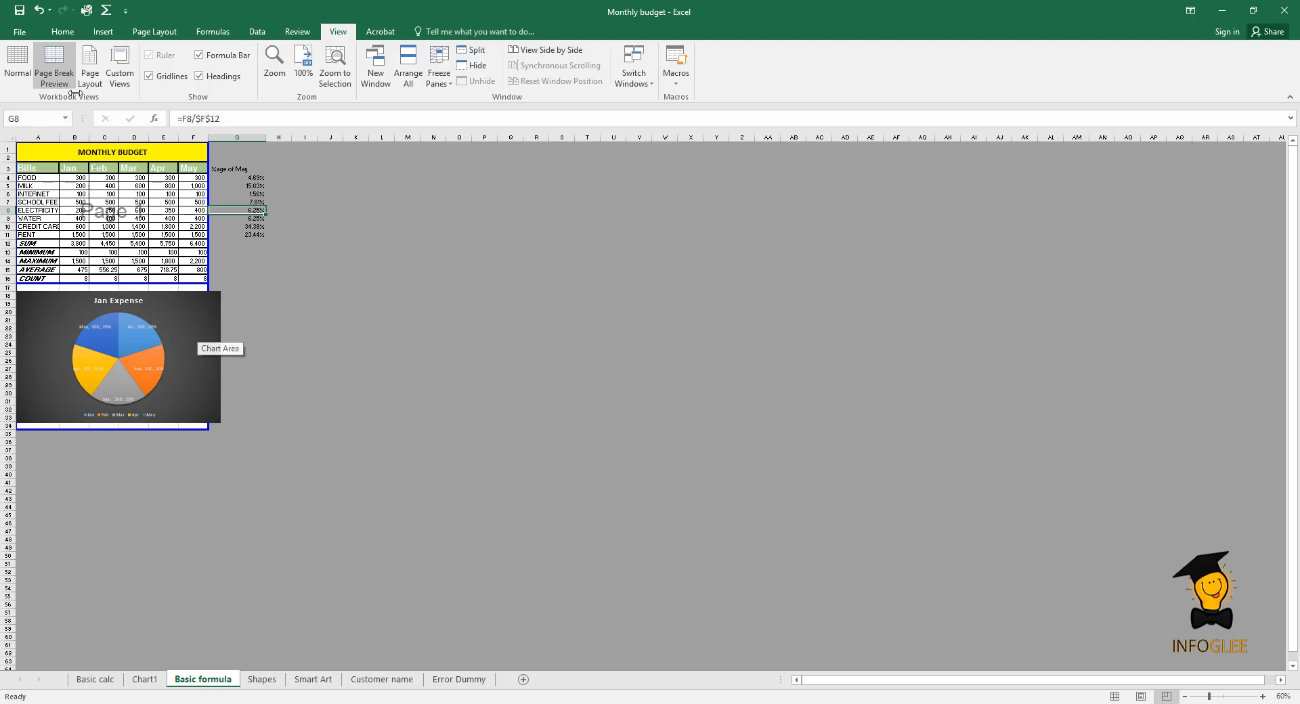
pyautogui.click(20, 32)
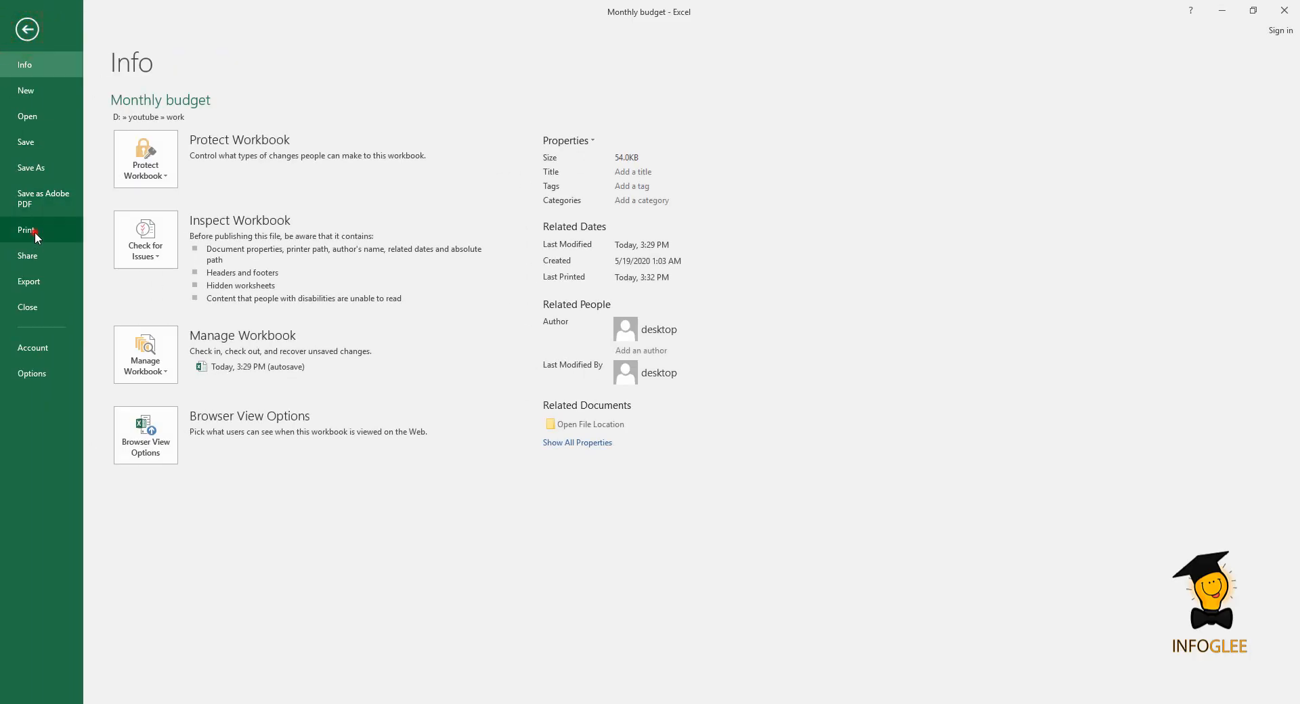
pyautogui.click(35, 232)
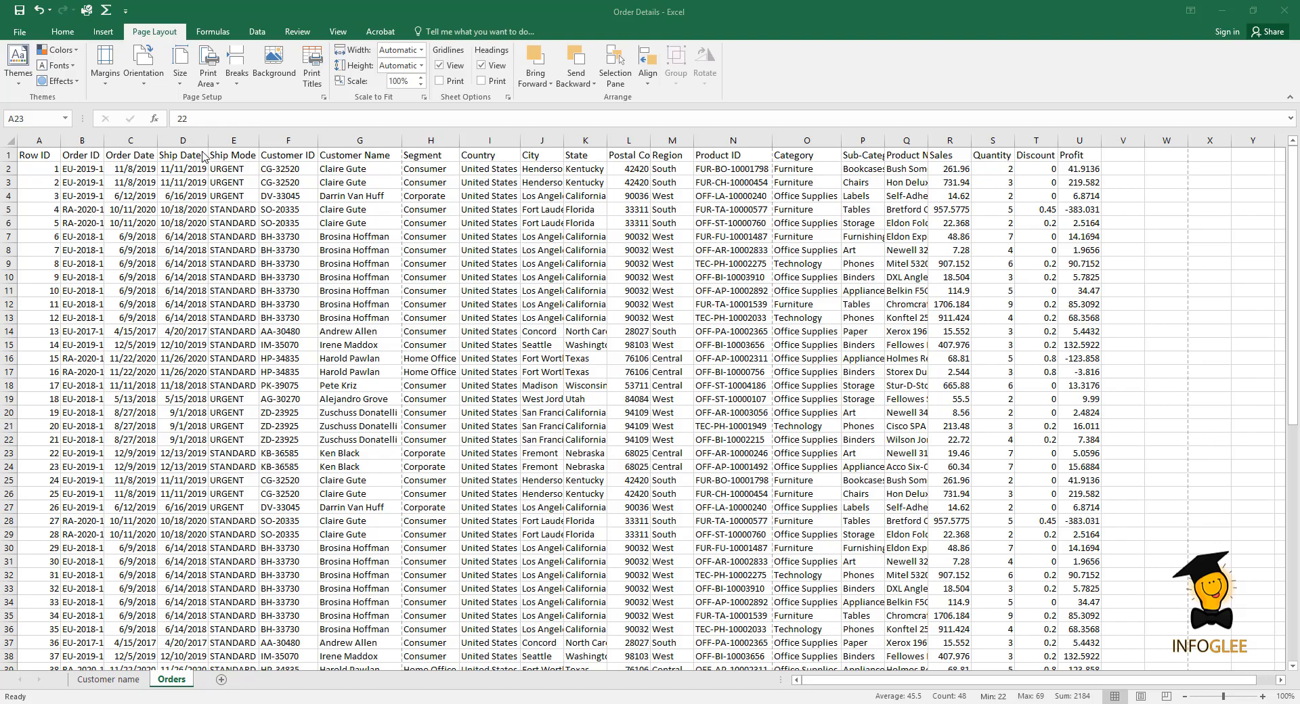
# In the Order Details workbook, look through the Orders sheet to see how far its rows and page breaks extend.
pyautogui.scroll(-16, 417, 263)
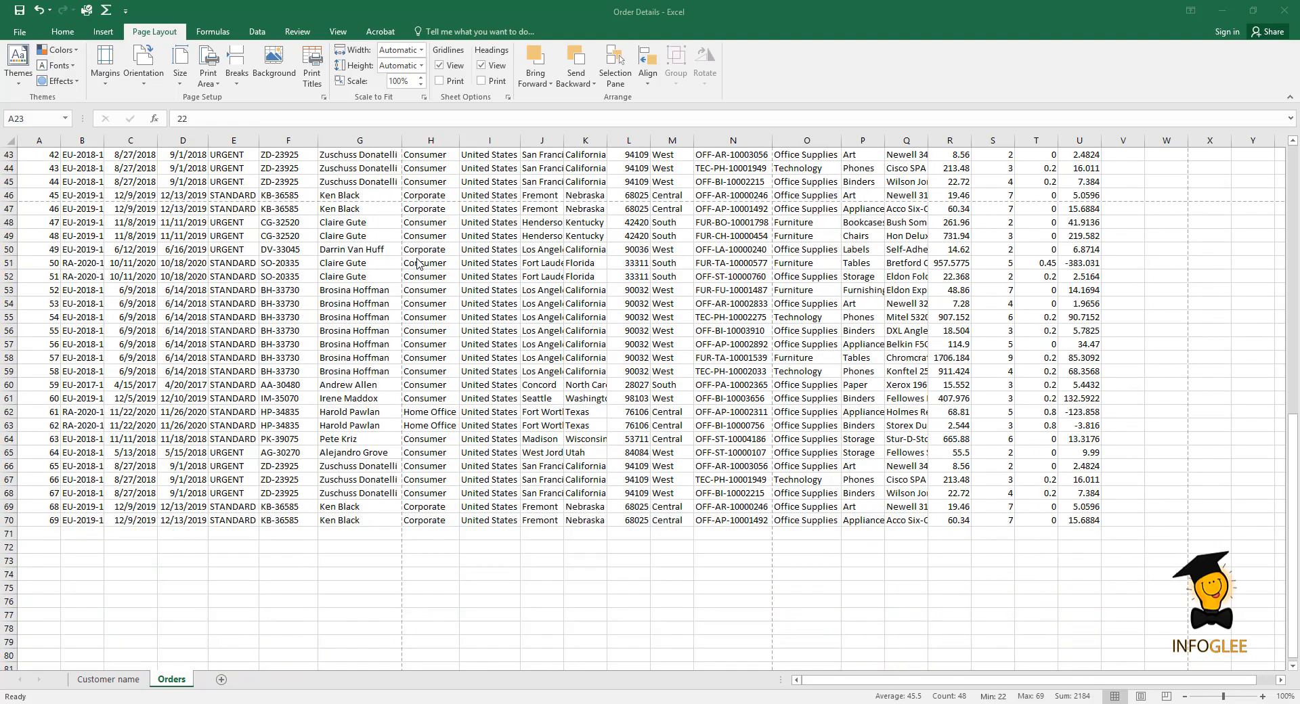
pyautogui.scroll(12, 418, 263)
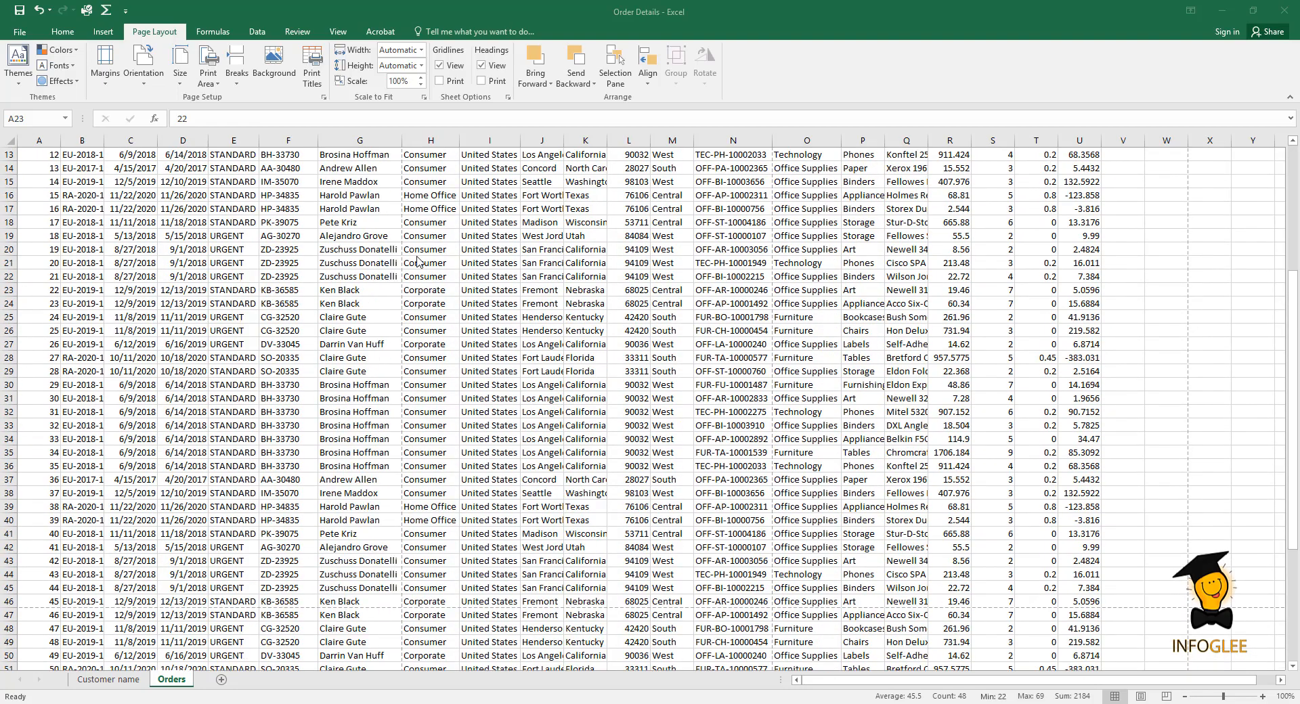
pyautogui.scroll(4, 418, 262)
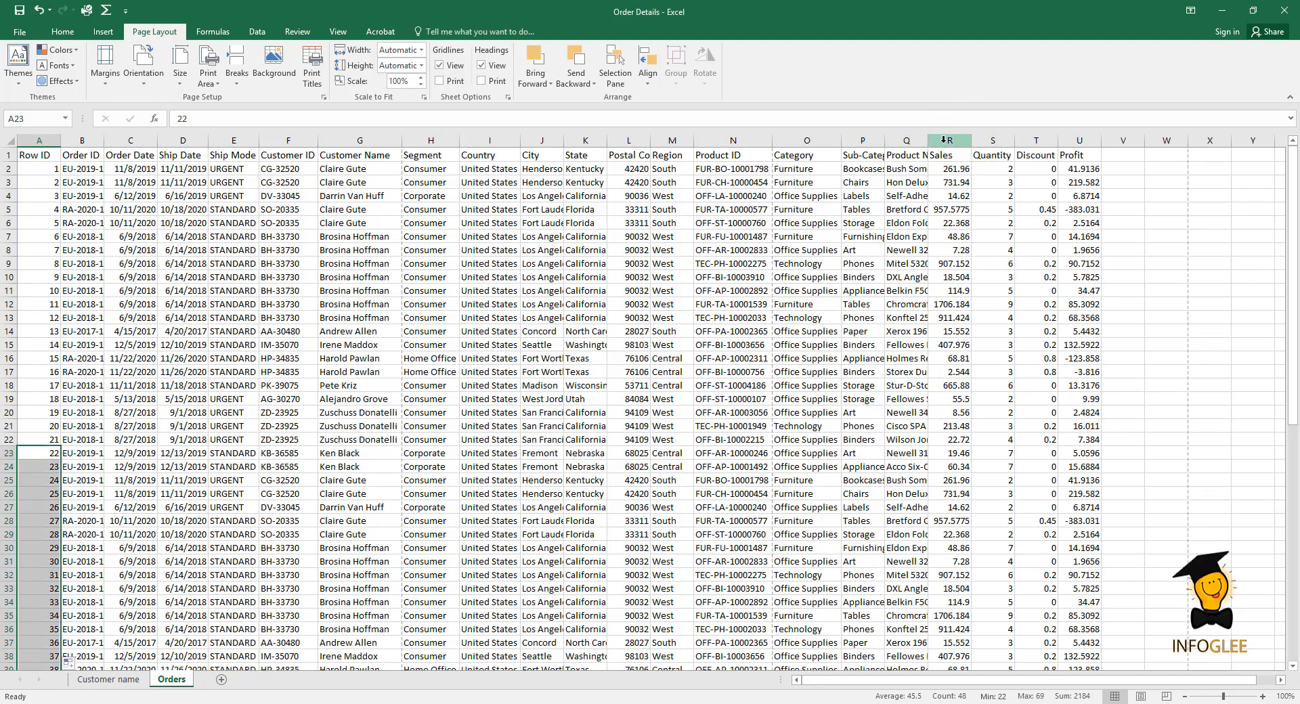
# Hide the Sales, Quantity, Discount and Profit columns (R:U), along with the Product Name and Product ID columns, in the Orders sheet.
pyautogui.moveTo(938, 141); pyautogui.dragTo(1061, 143)
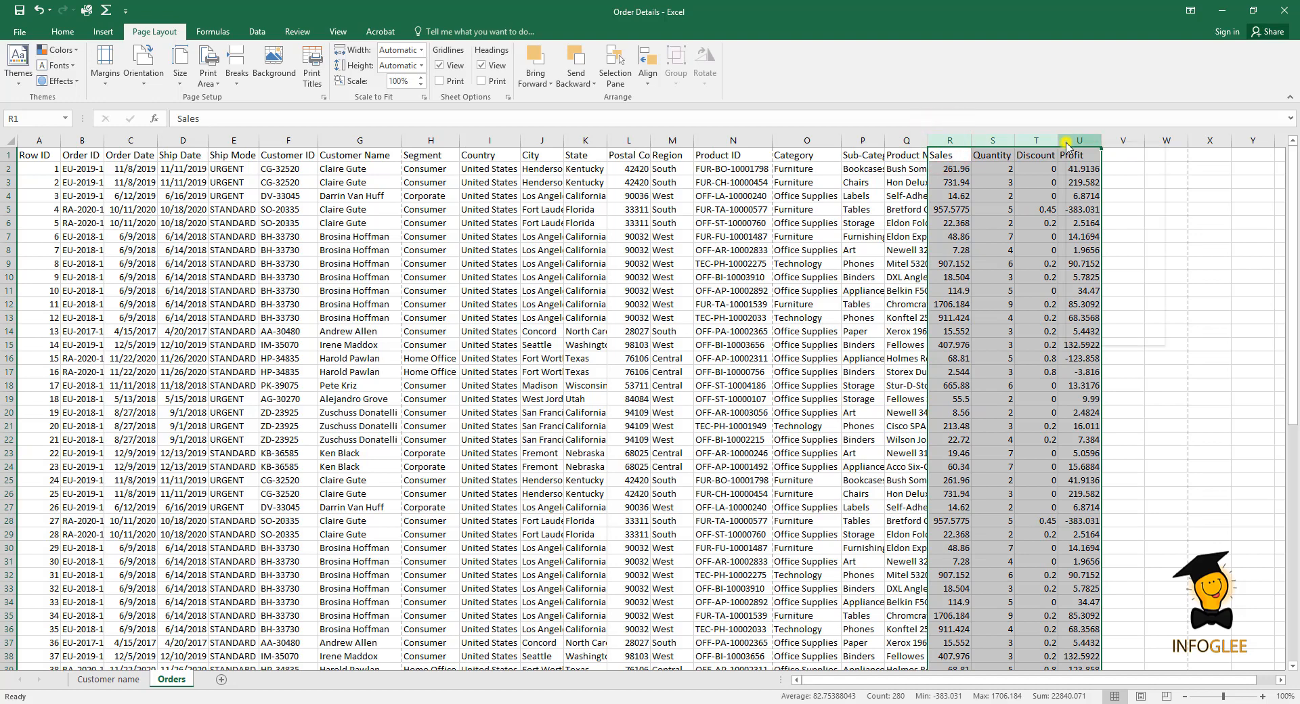
pyautogui.rightClick(1060, 144)
pyautogui.click(1111, 320)
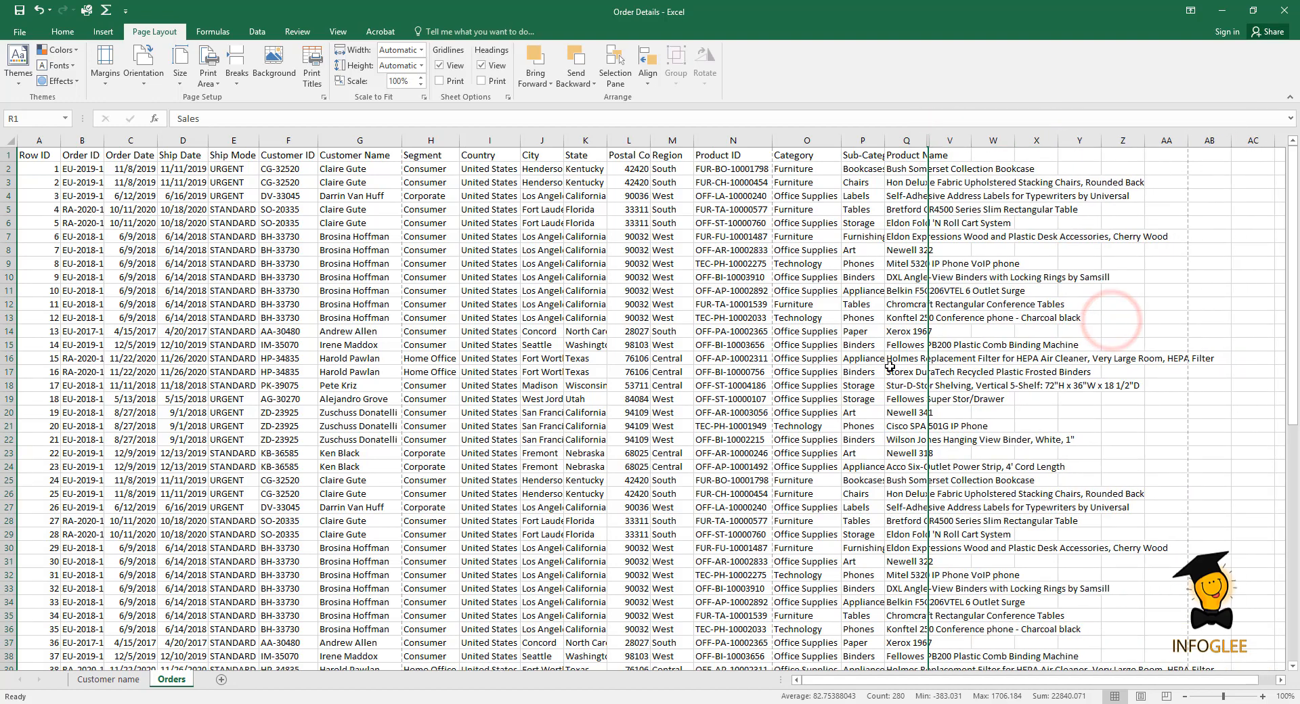
pyautogui.rightClick(906, 140)
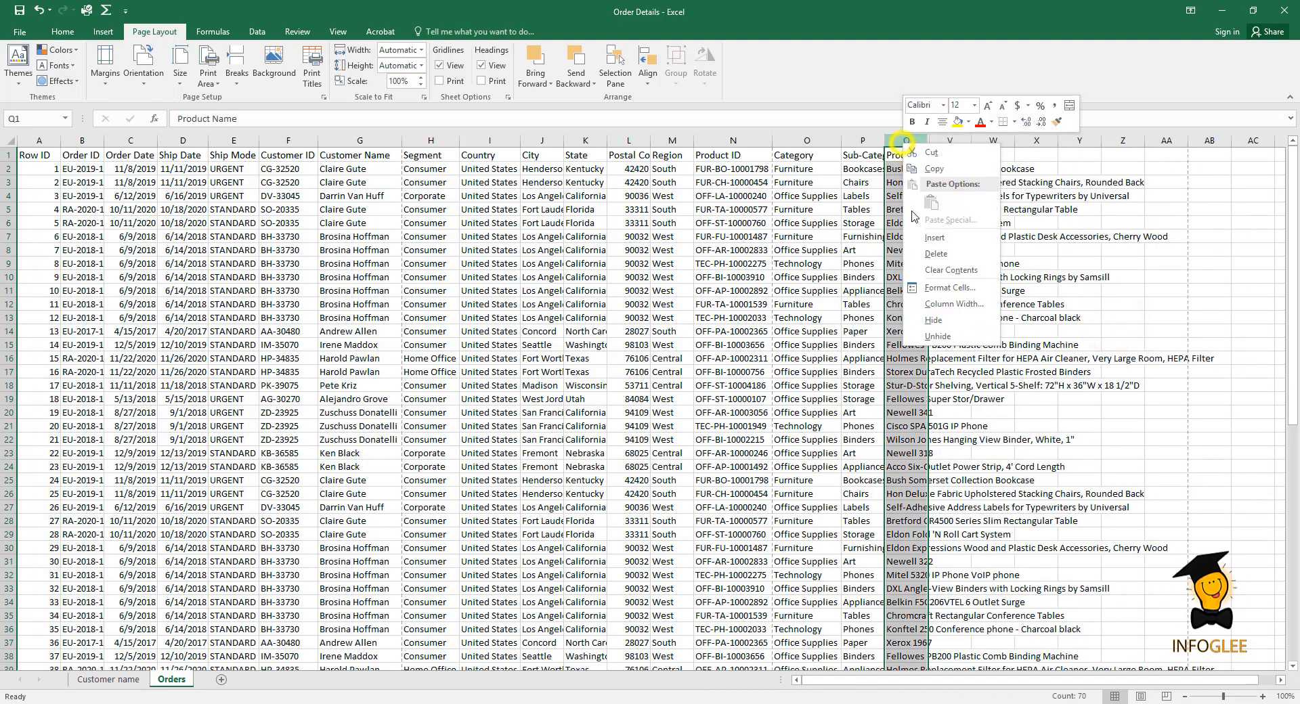
pyautogui.click(945, 319)
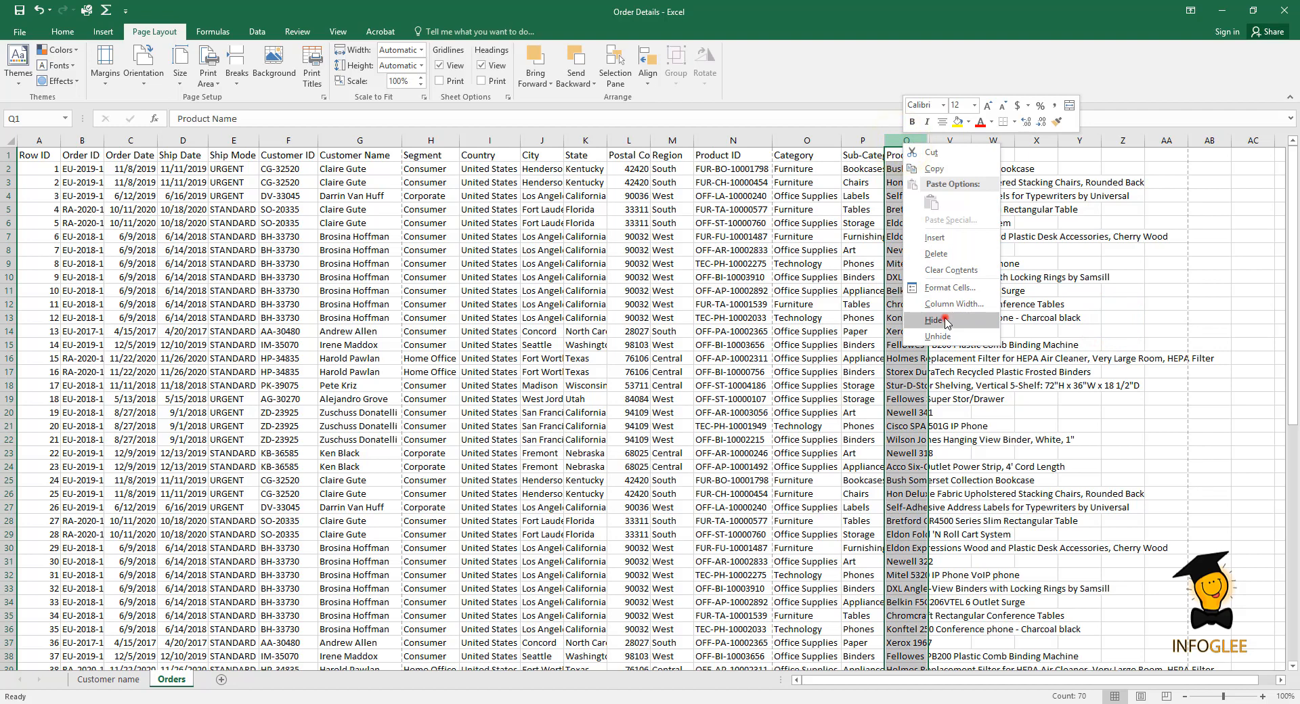
pyautogui.rightClick(715, 142)
pyautogui.click(755, 315)
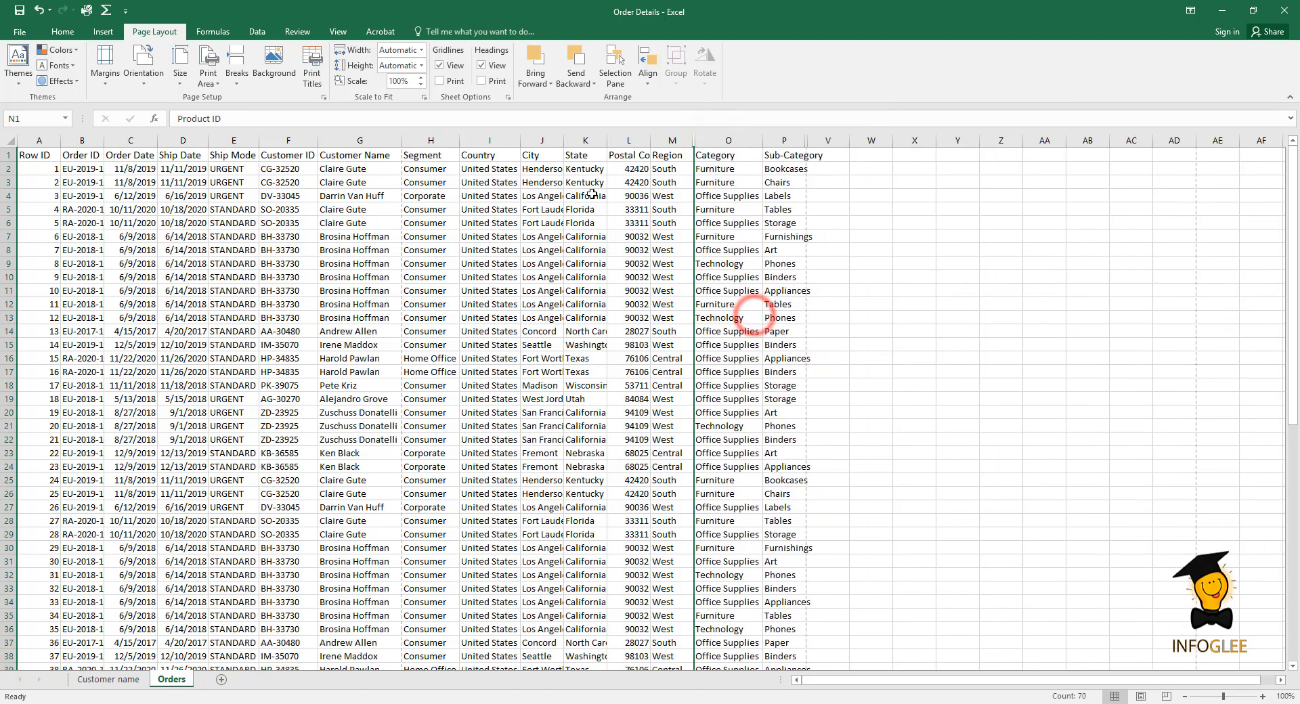
# Hide the State and Postal Code columns and the Segment column.
pyautogui.click(621, 142)
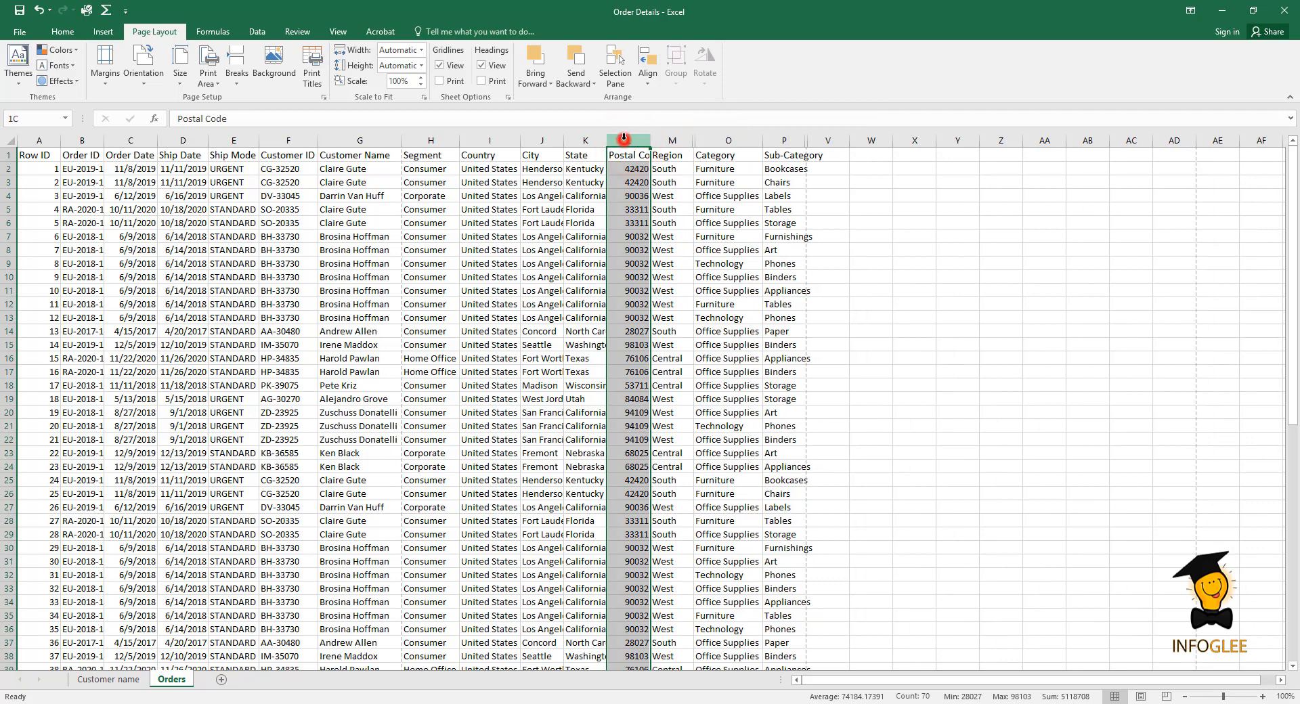
pyautogui.moveTo(623, 142); pyautogui.dragTo(591, 142)
pyautogui.rightClick(592, 142)
pyautogui.click(632, 323)
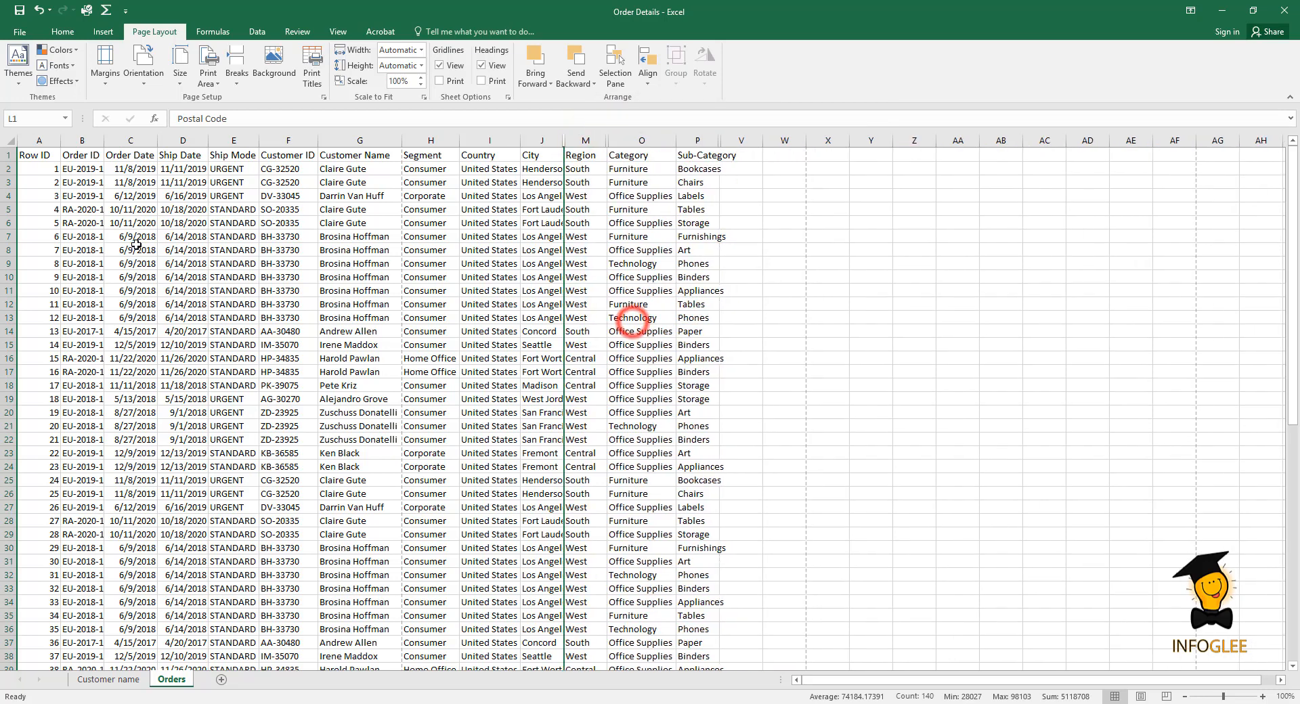
pyautogui.moveTo(431, 141)
pyautogui.mouseDown()
pyautogui.moveTo(371, 143)
pyautogui.moveTo(423, 141)
pyautogui.mouseUp()
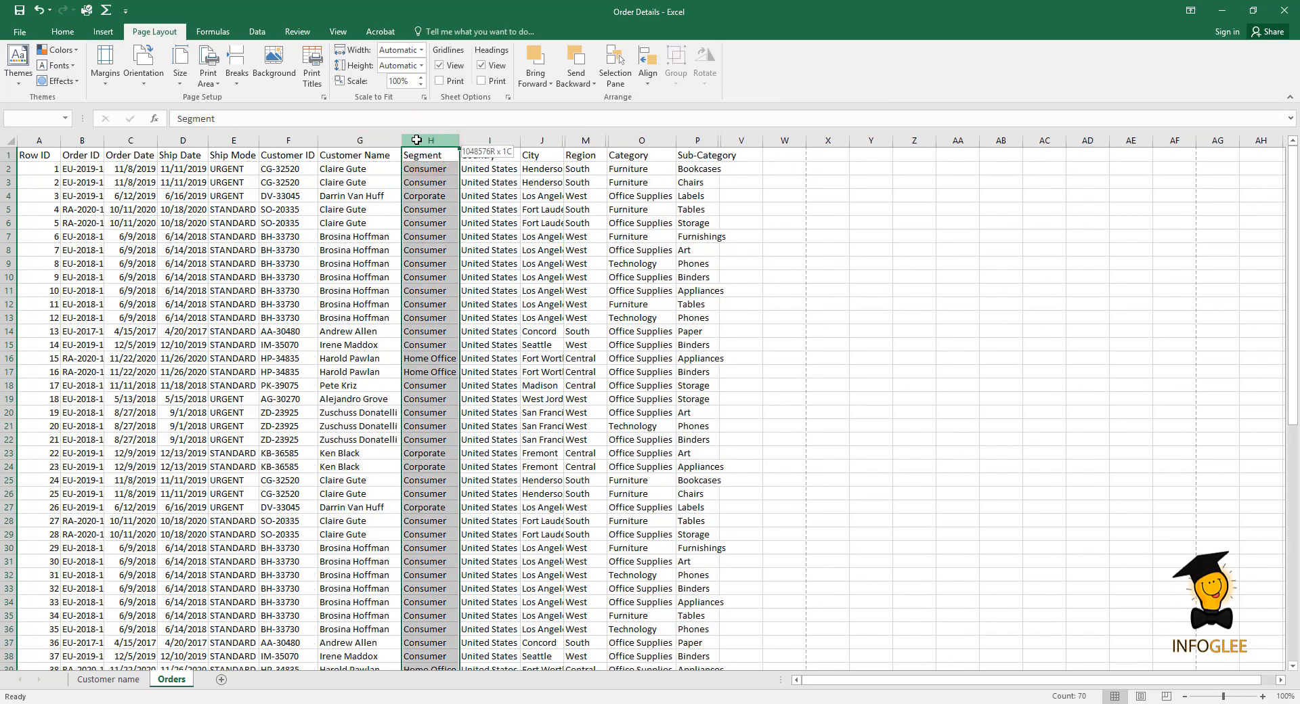
pyautogui.rightClick(413, 142)
pyautogui.click(445, 317)
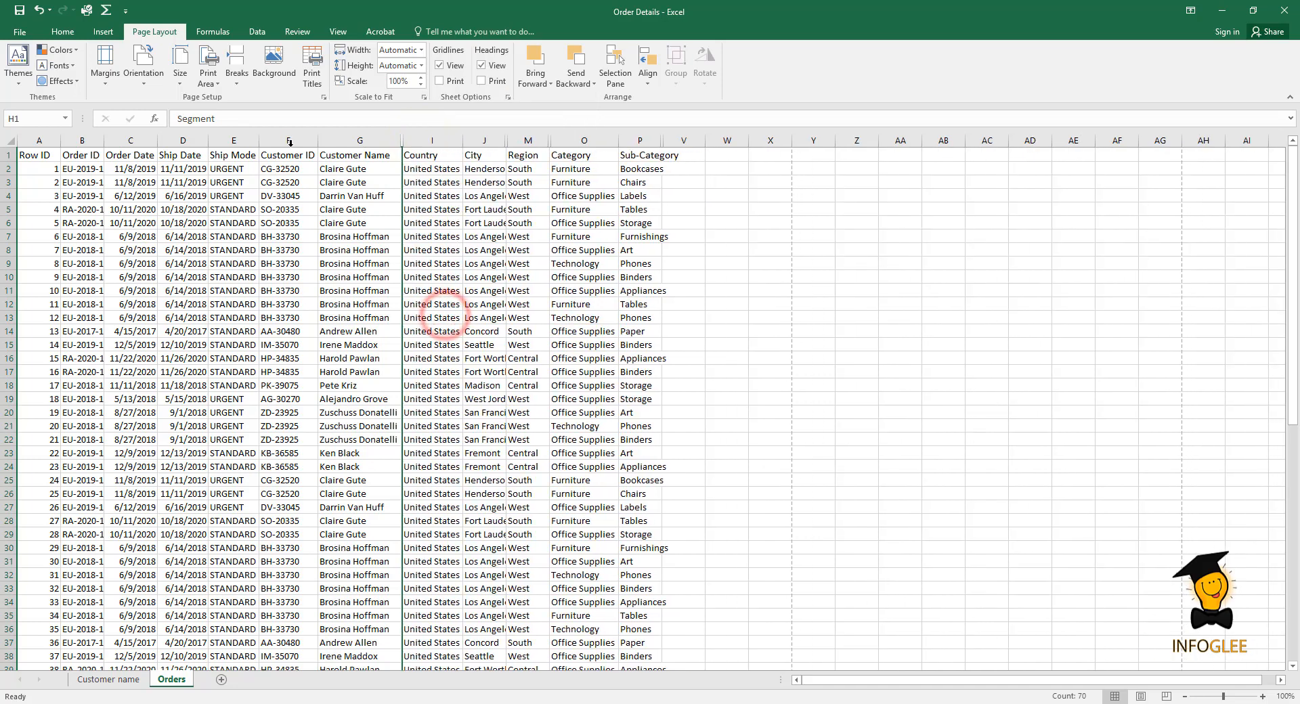
# Hide the Customer ID and Ship Mode columns and clear the column selection.
pyautogui.rightClick(295, 140)
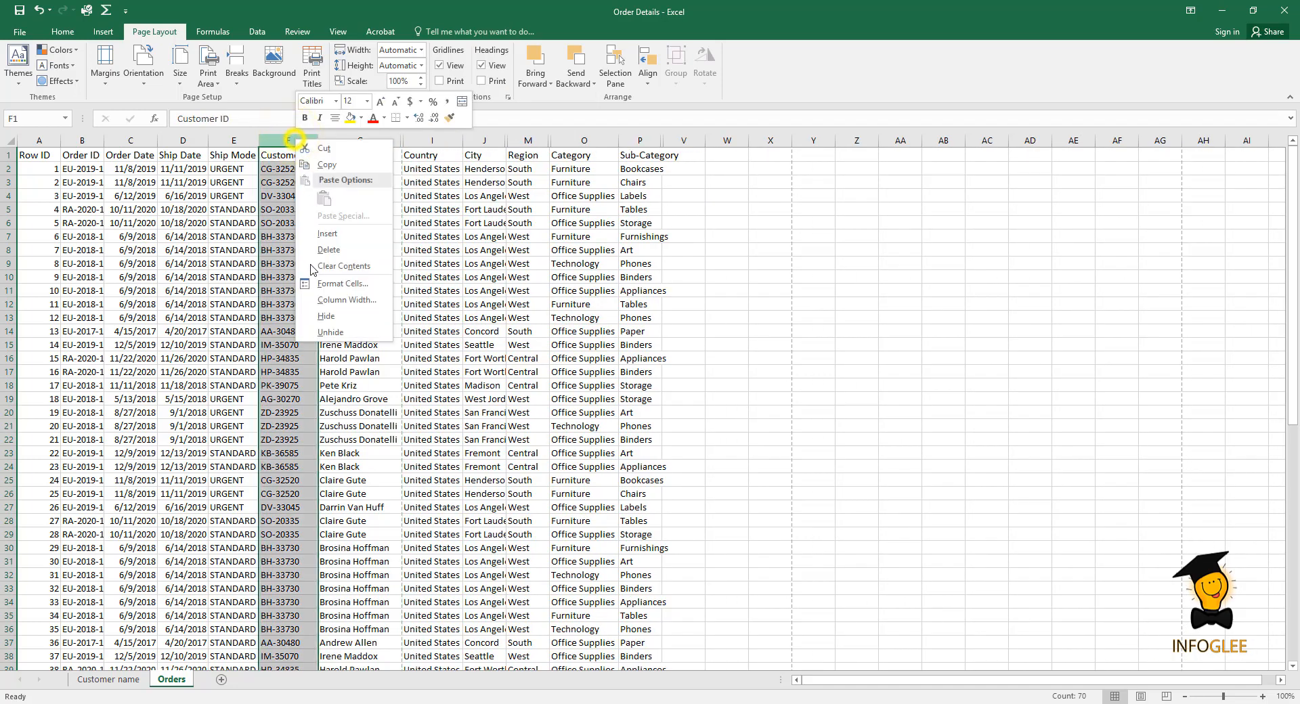
pyautogui.click(326, 316)
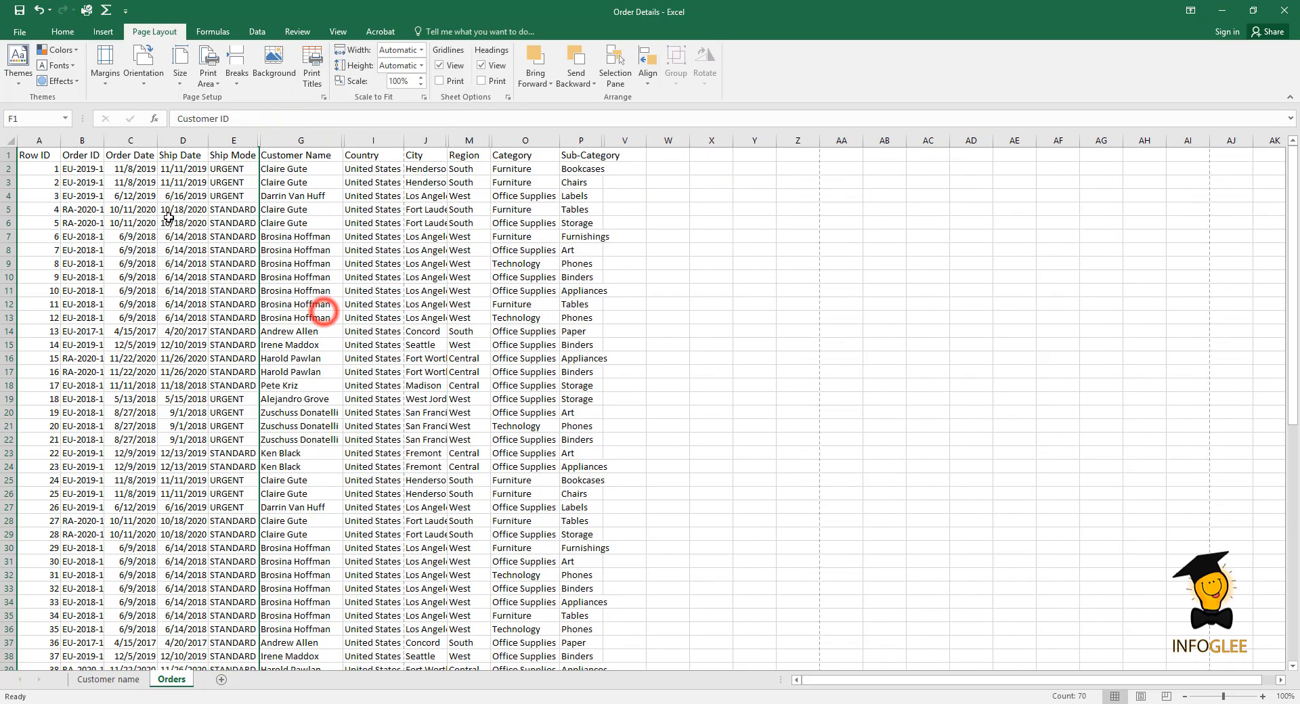
pyautogui.click(231, 140)
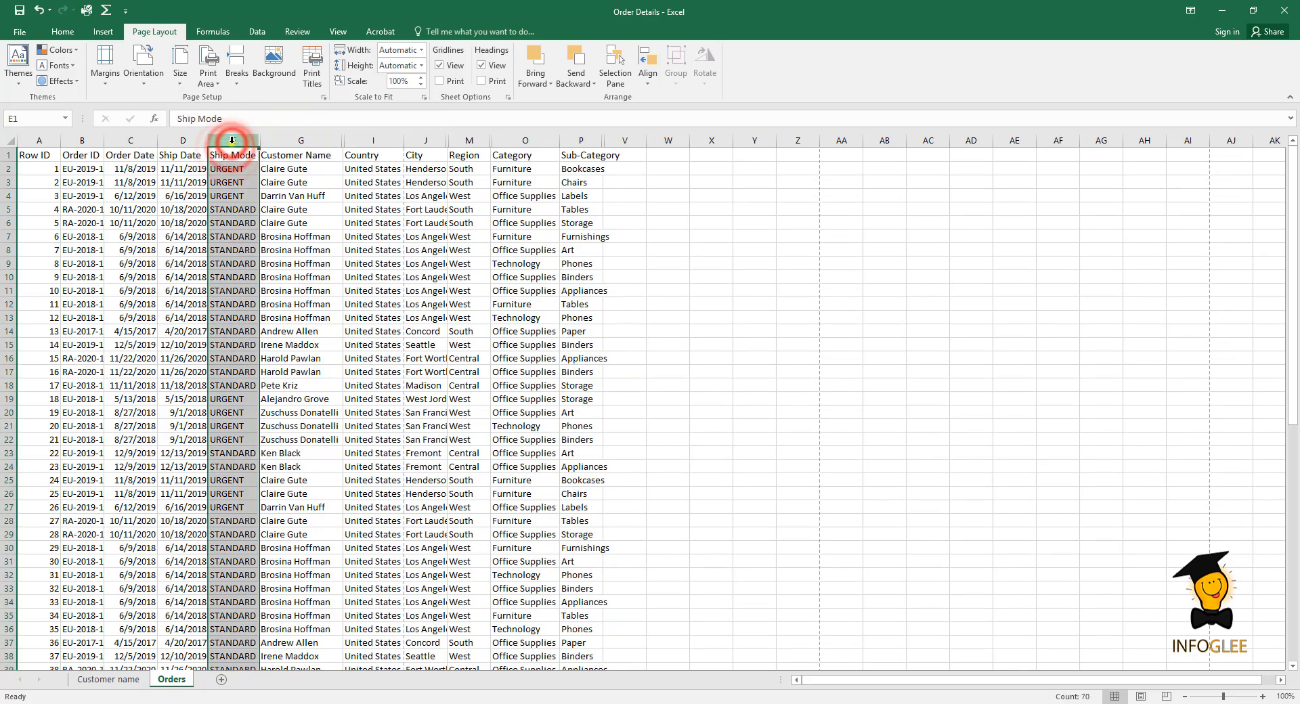
pyautogui.rightClick(231, 140)
pyautogui.click(263, 316)
pyautogui.click(746, 283)
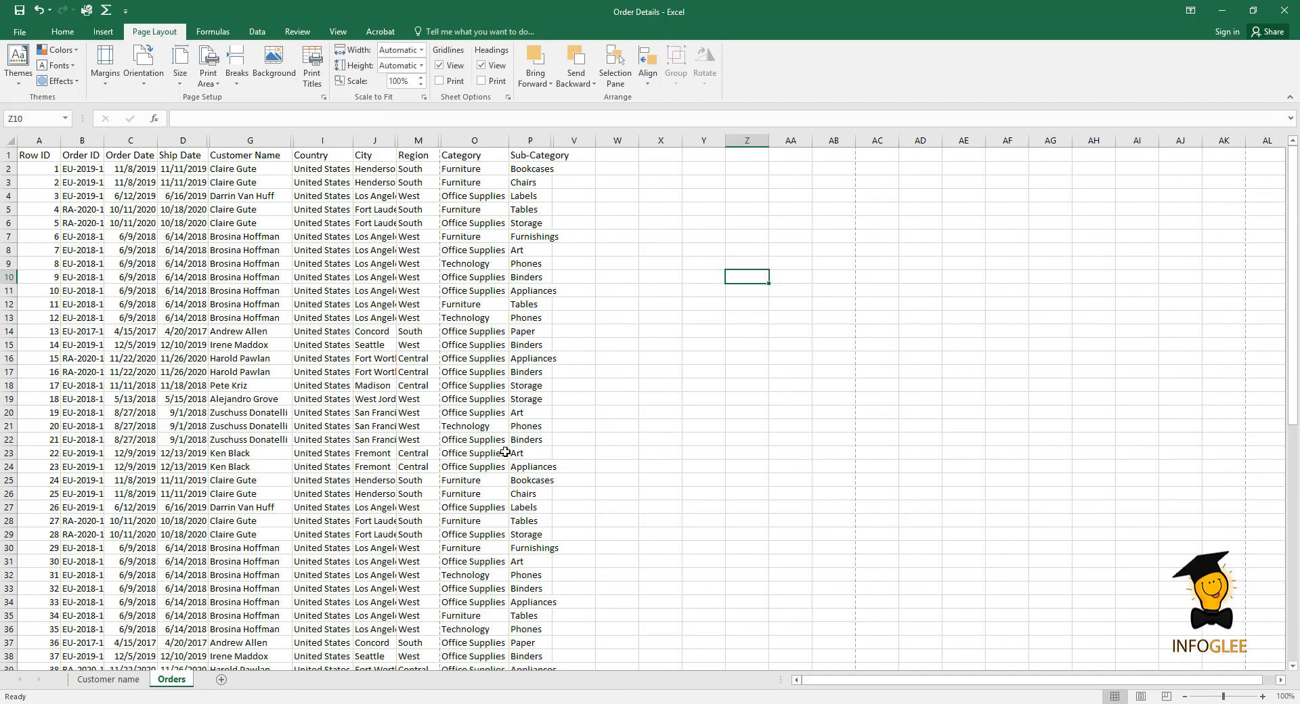
# In Page Break Preview, move the vertical page break after the Region column to the outer edge of column V.
pyautogui.click(1166, 697)
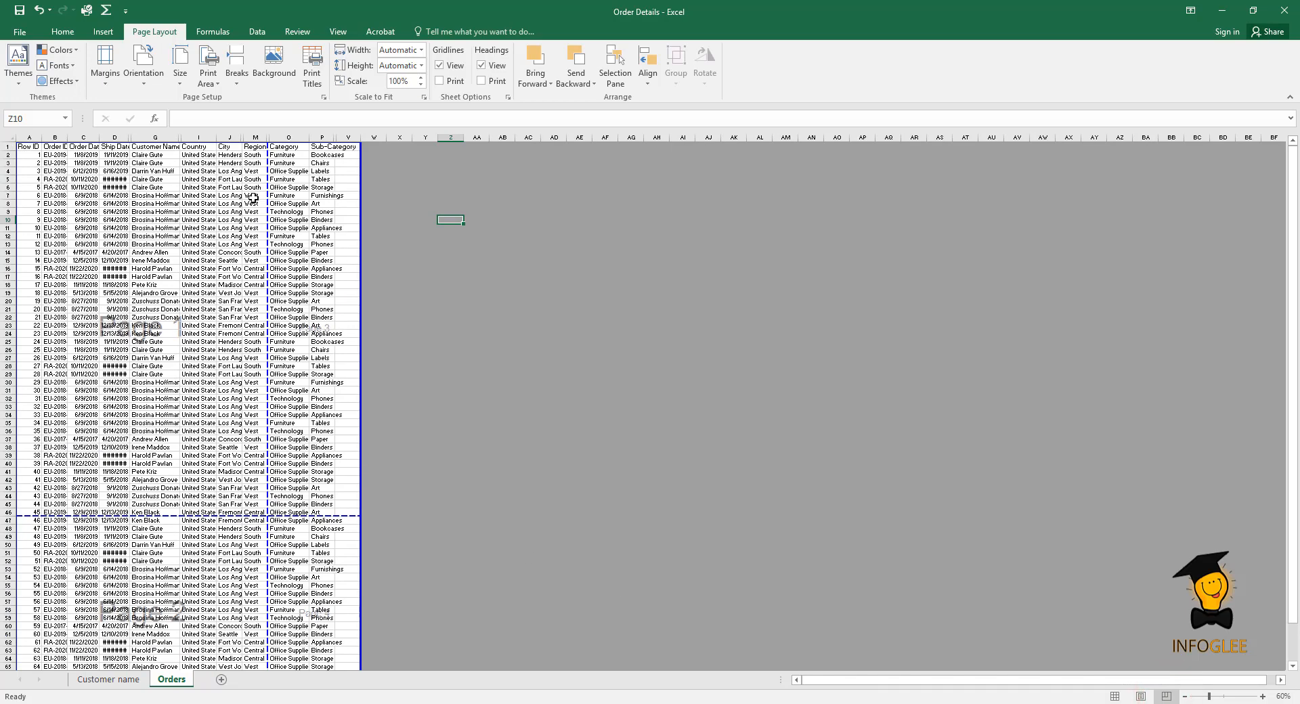
pyautogui.moveTo(269, 187); pyautogui.dragTo(359, 188)
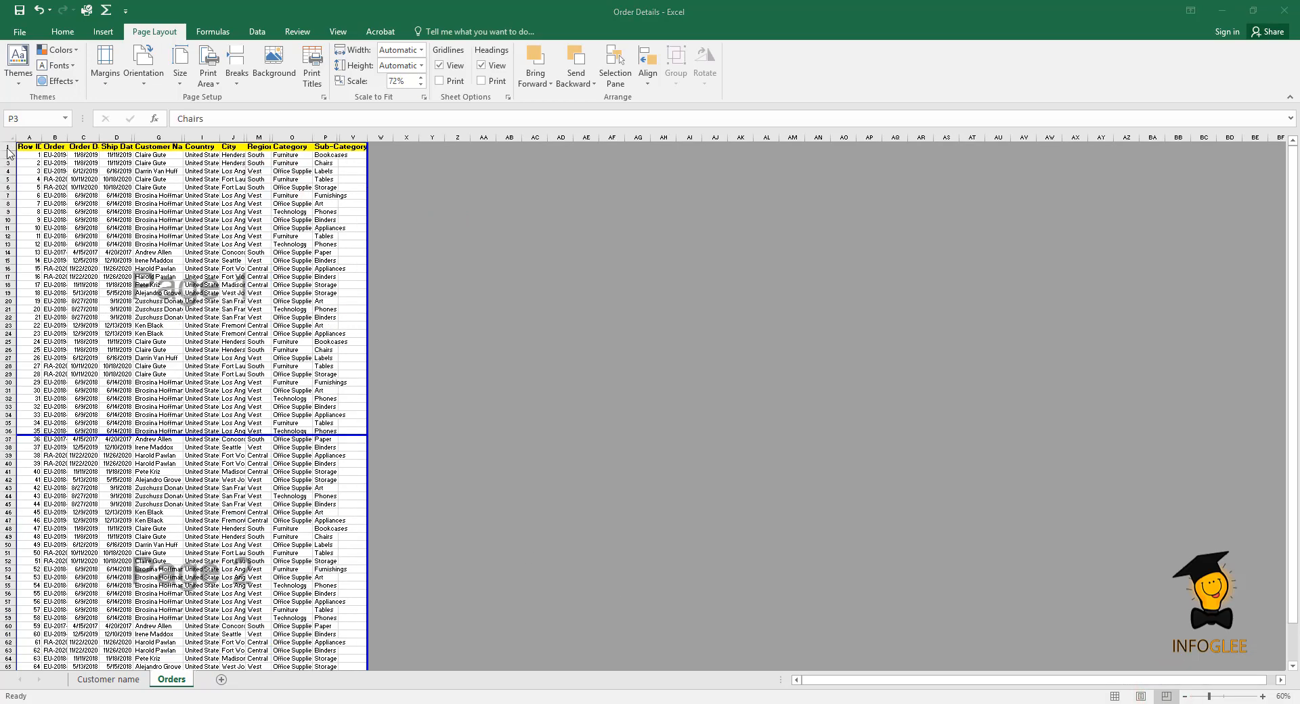
# Autofit the Row ID and Order ID columns, and move the vertical page break back to the outer edge of column V.
pyautogui.click(10, 150)
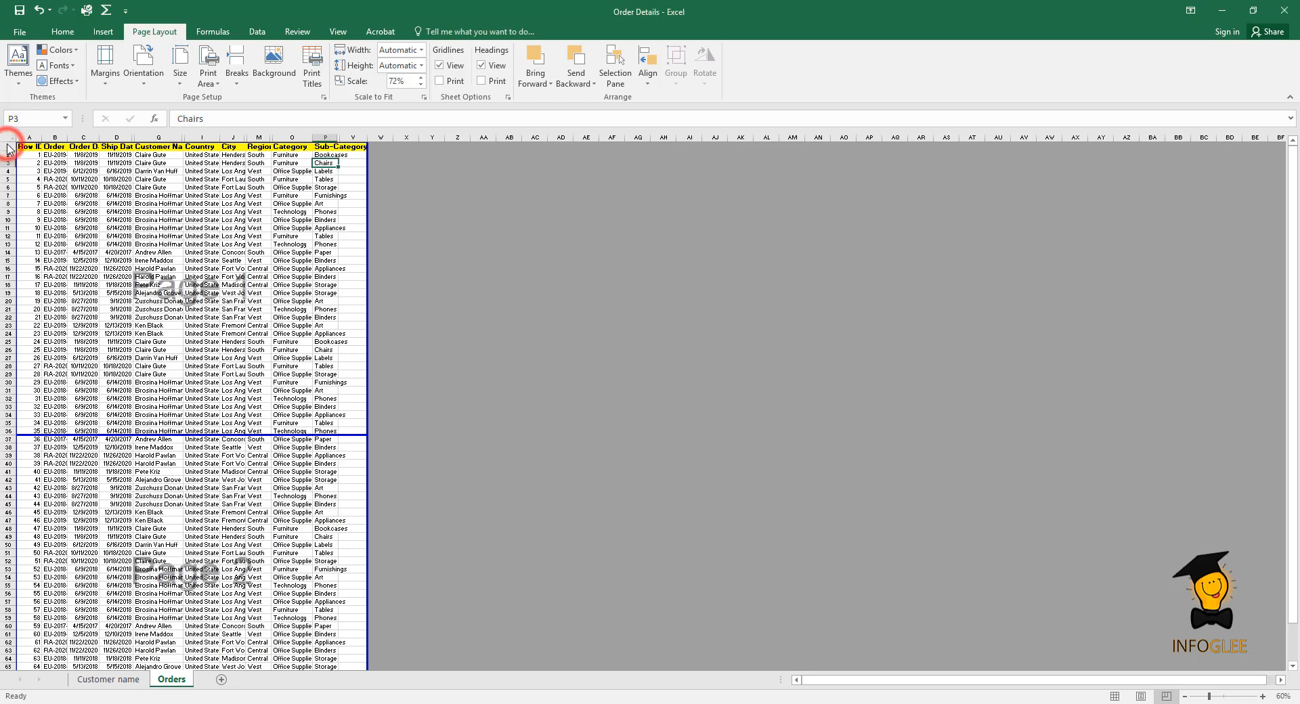
pyautogui.doubleClick(42, 139)
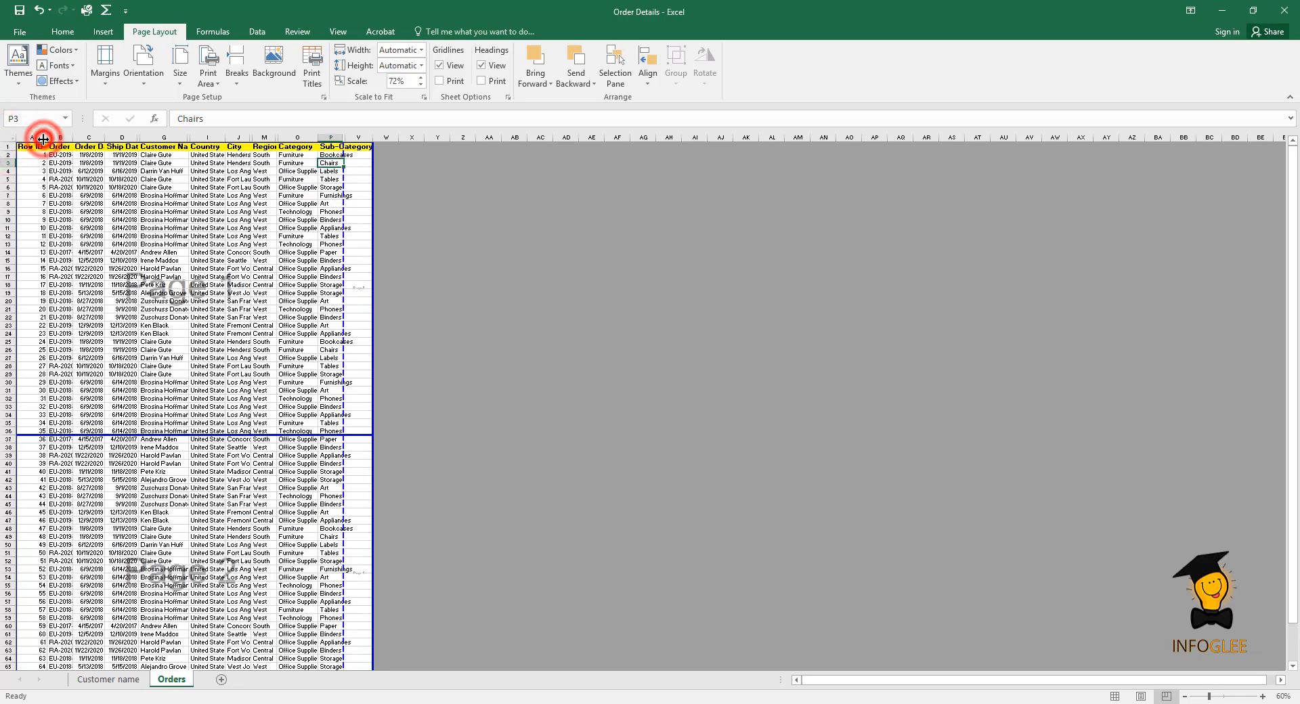
pyautogui.doubleClick(78, 135)
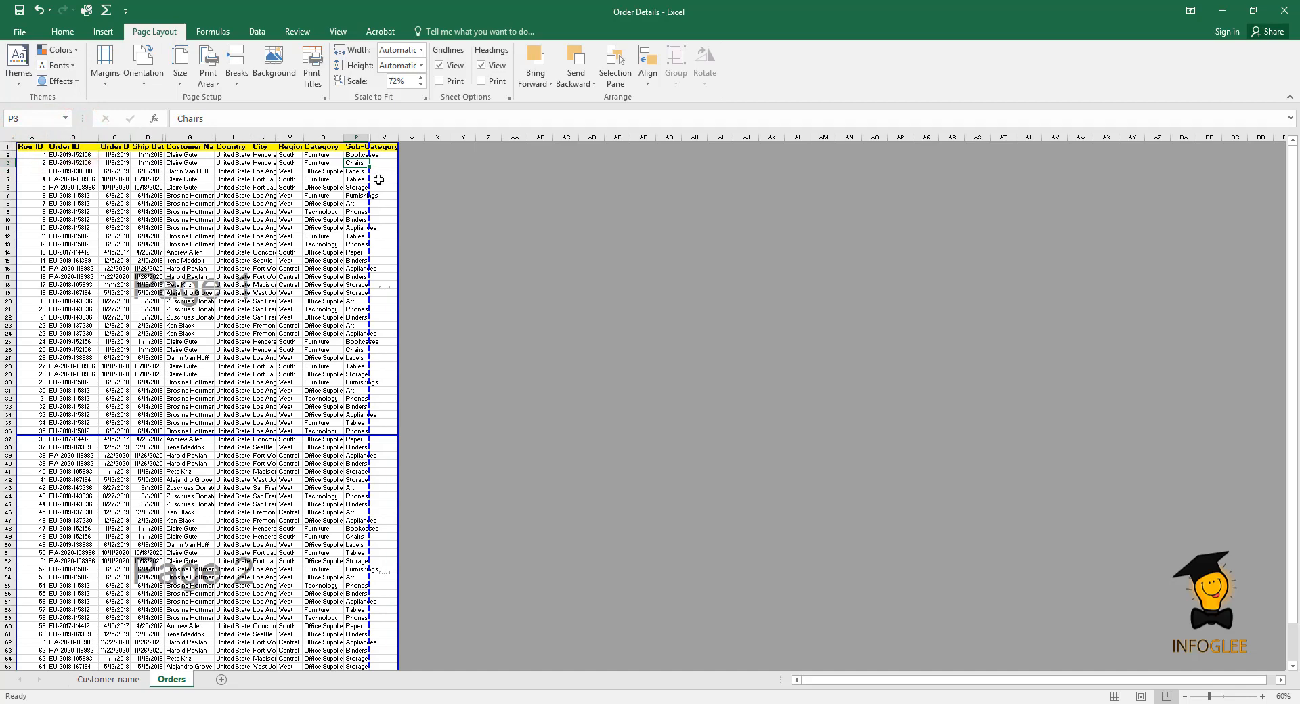
pyautogui.moveTo(371, 182); pyautogui.dragTo(398, 181)
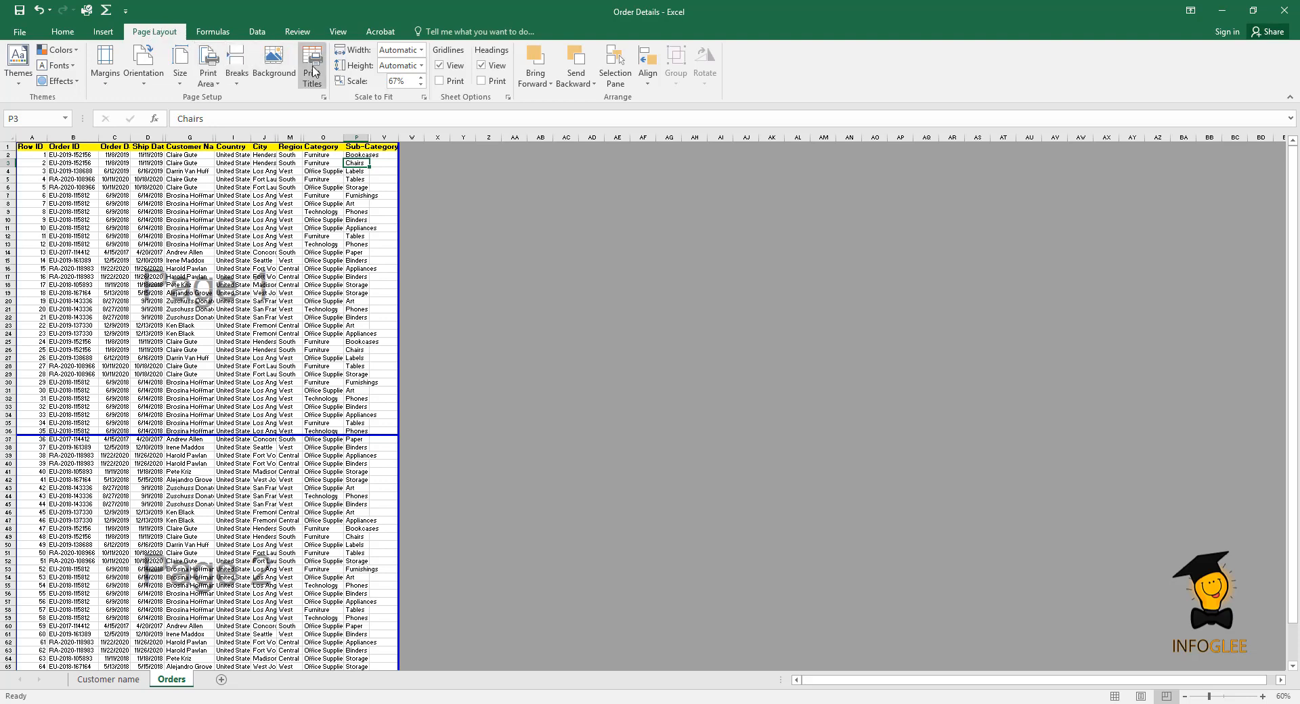
# Set header row 1 ($1:$1) as the print title row to repeat at the top of every page.
pyautogui.click(315, 88)
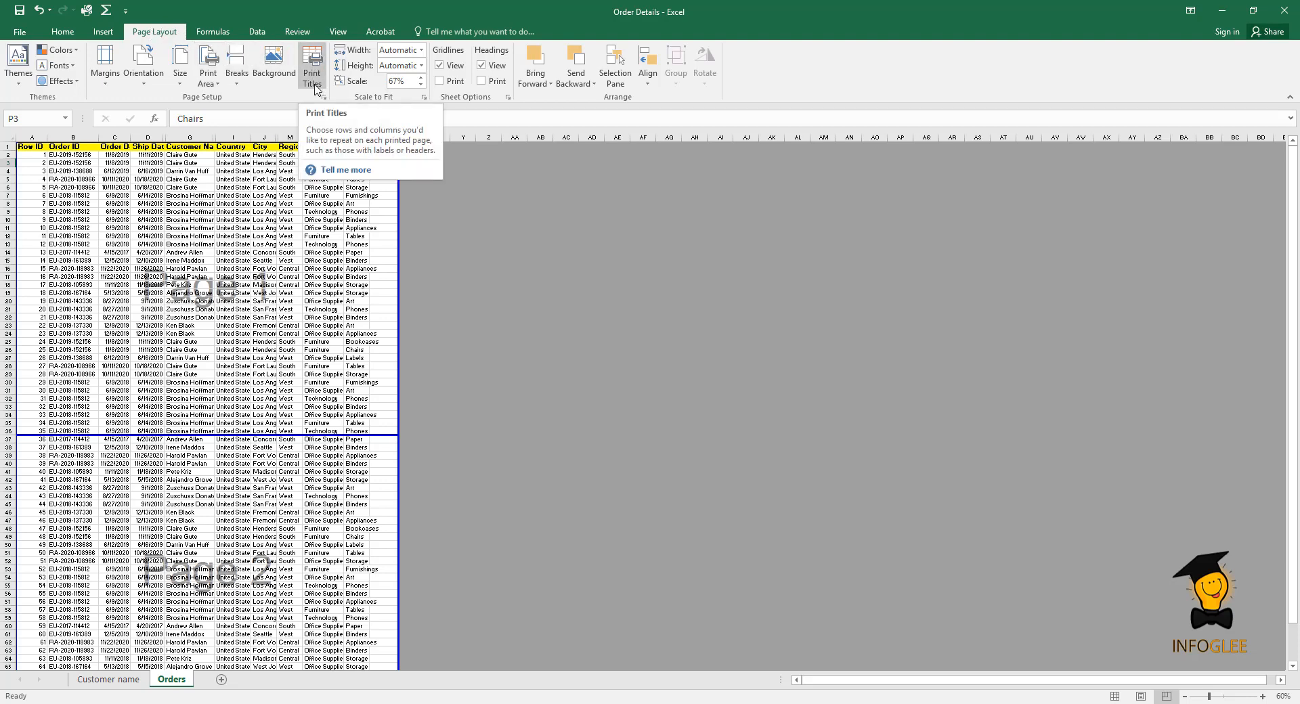
pyautogui.click(315, 88)
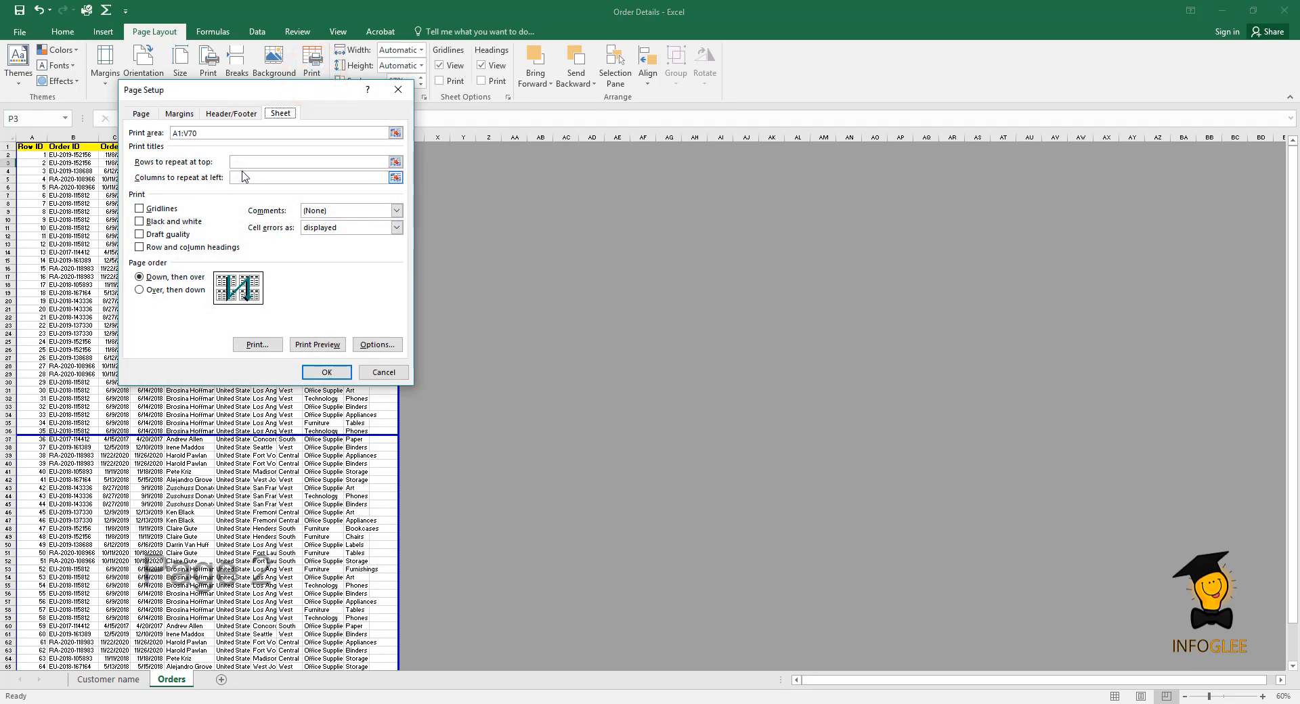
pyautogui.click(396, 162)
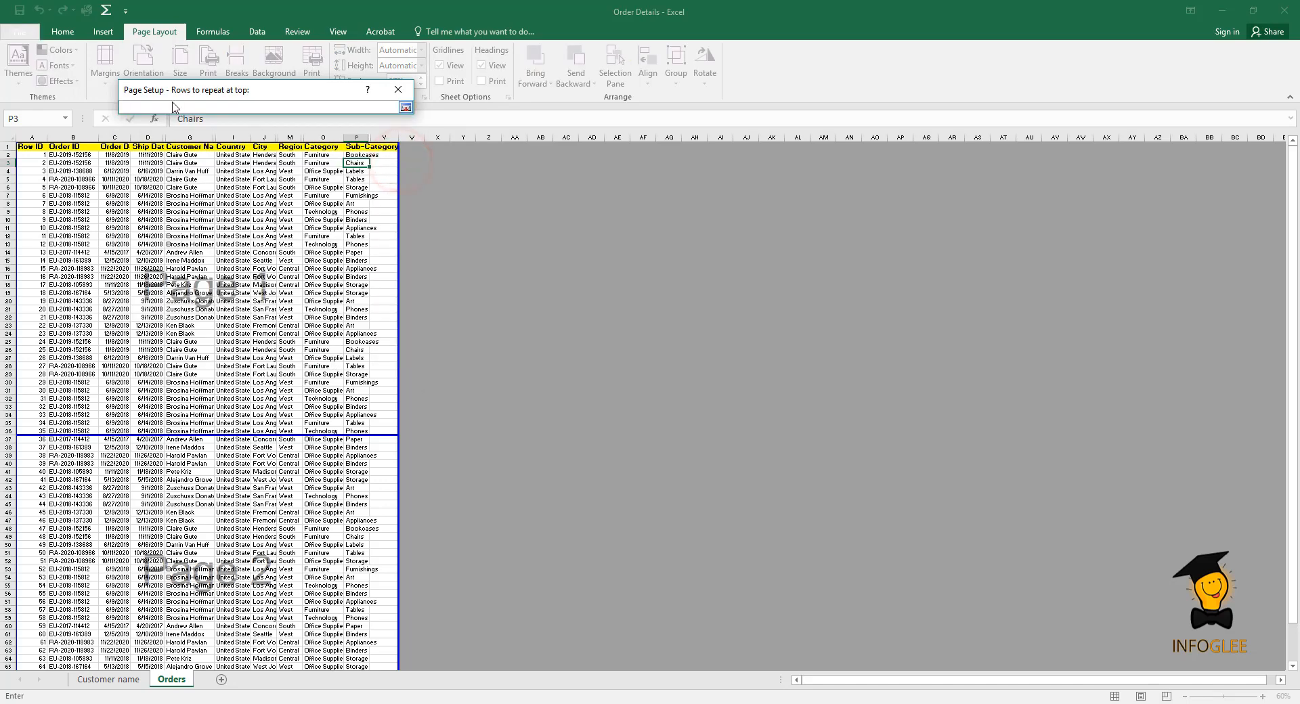
pyautogui.click(6, 147)
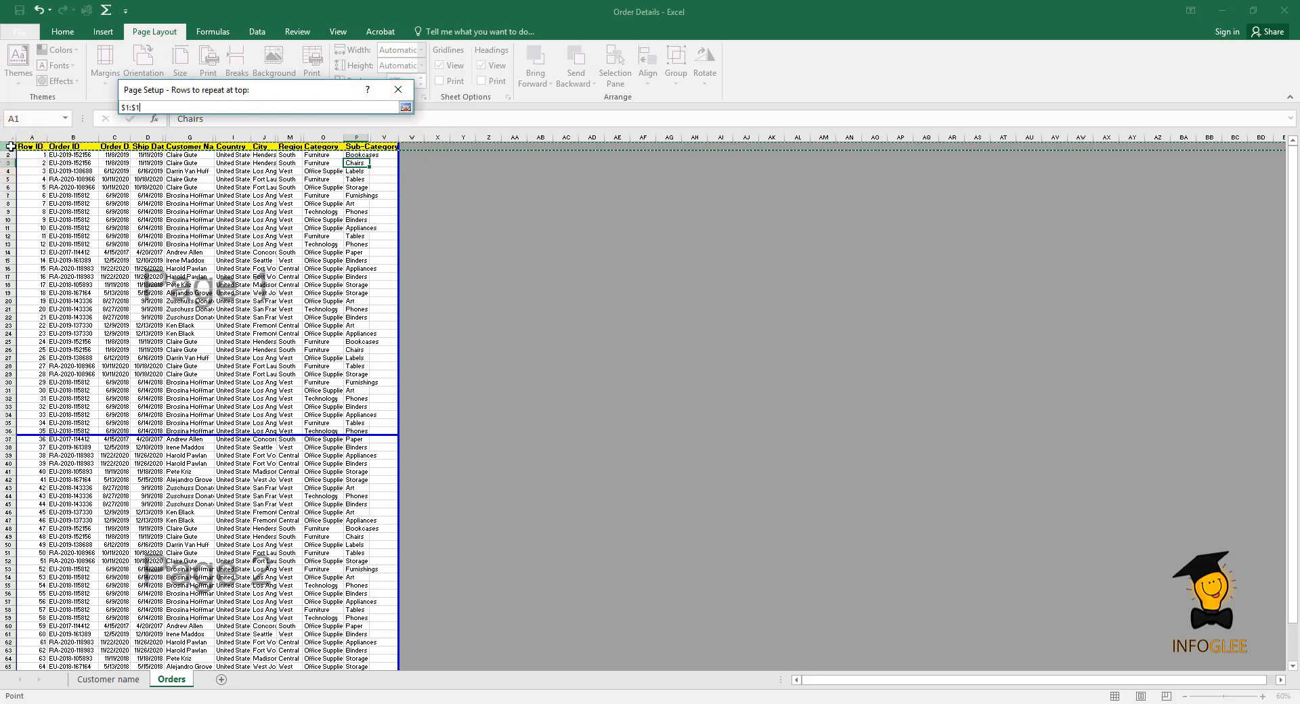
pyautogui.click(27, 147)
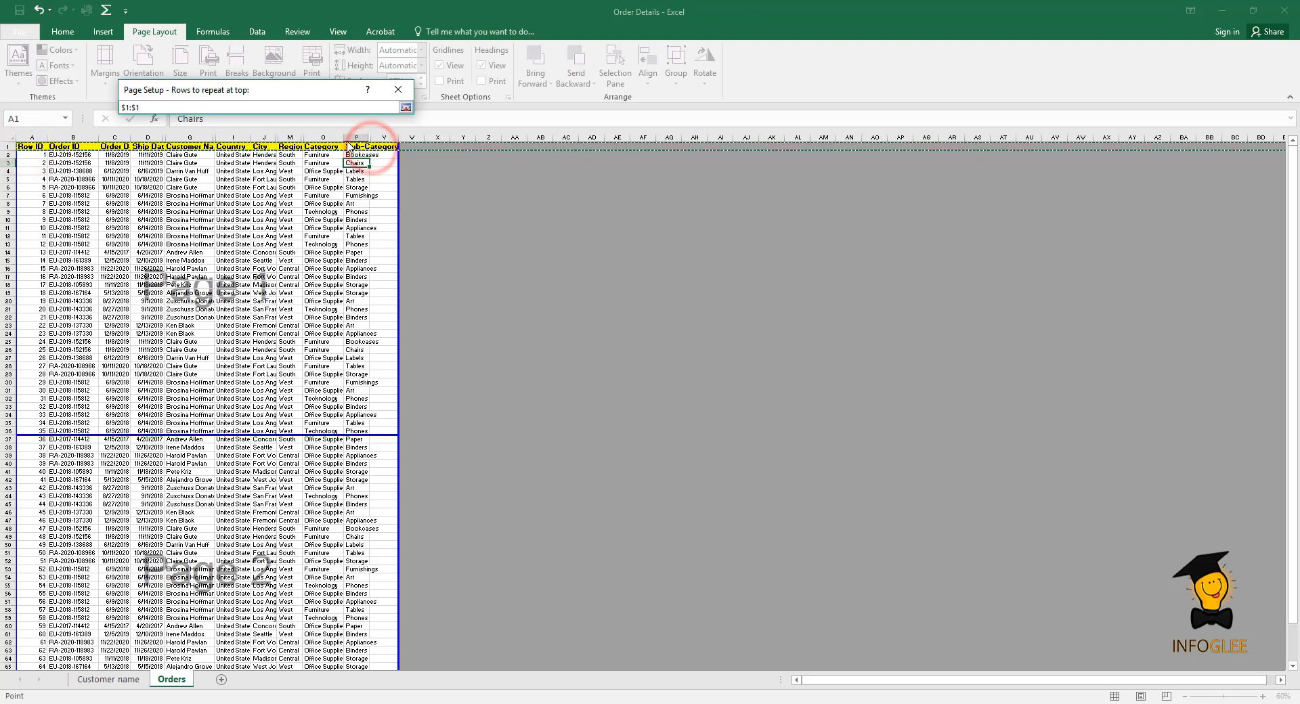
pyautogui.click(406, 107)
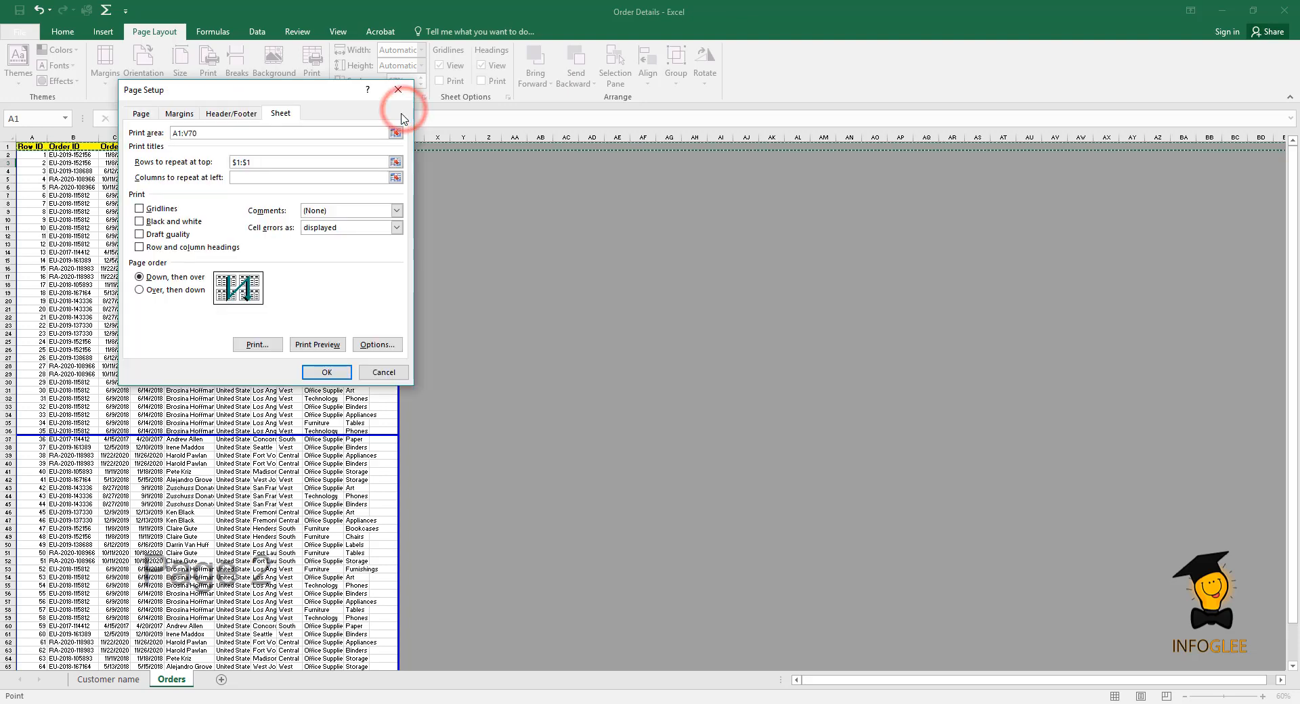
pyautogui.click(329, 372)
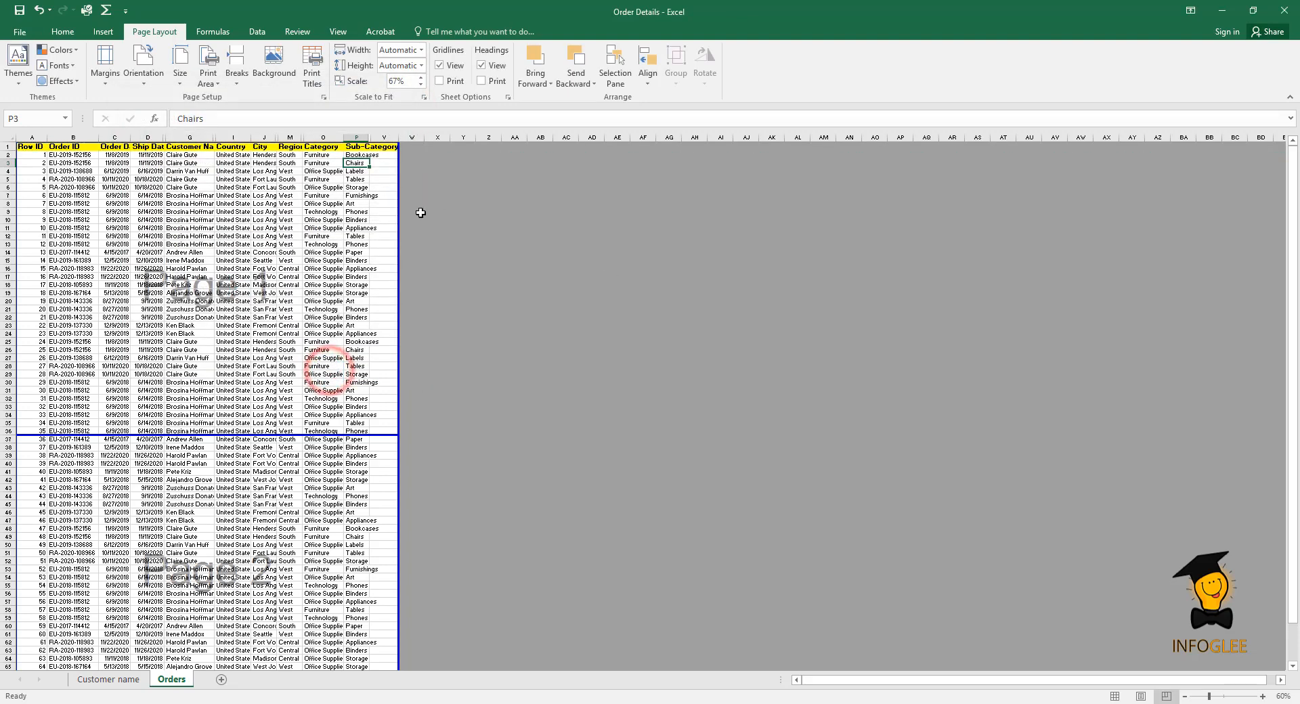
# Open the print preview and check the header row on the second page.
pyautogui.click(16, 32)
pyautogui.click(27, 230)
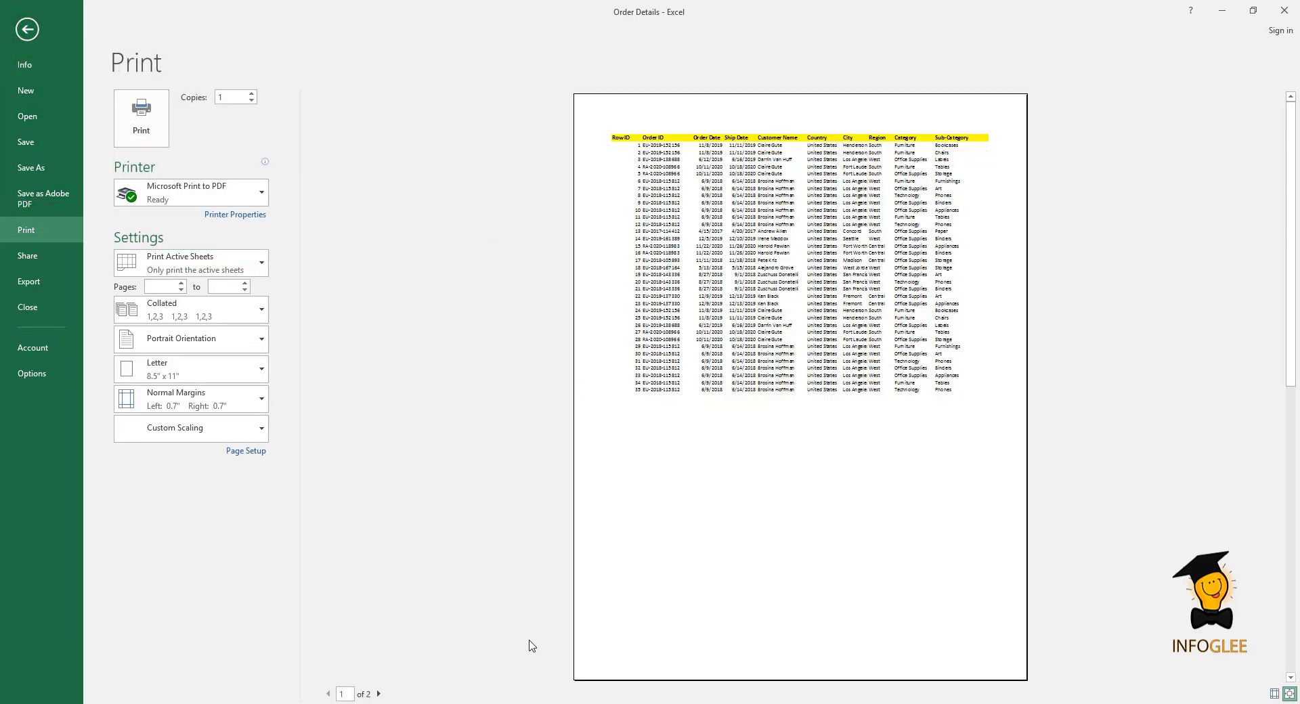
pyautogui.click(381, 694)
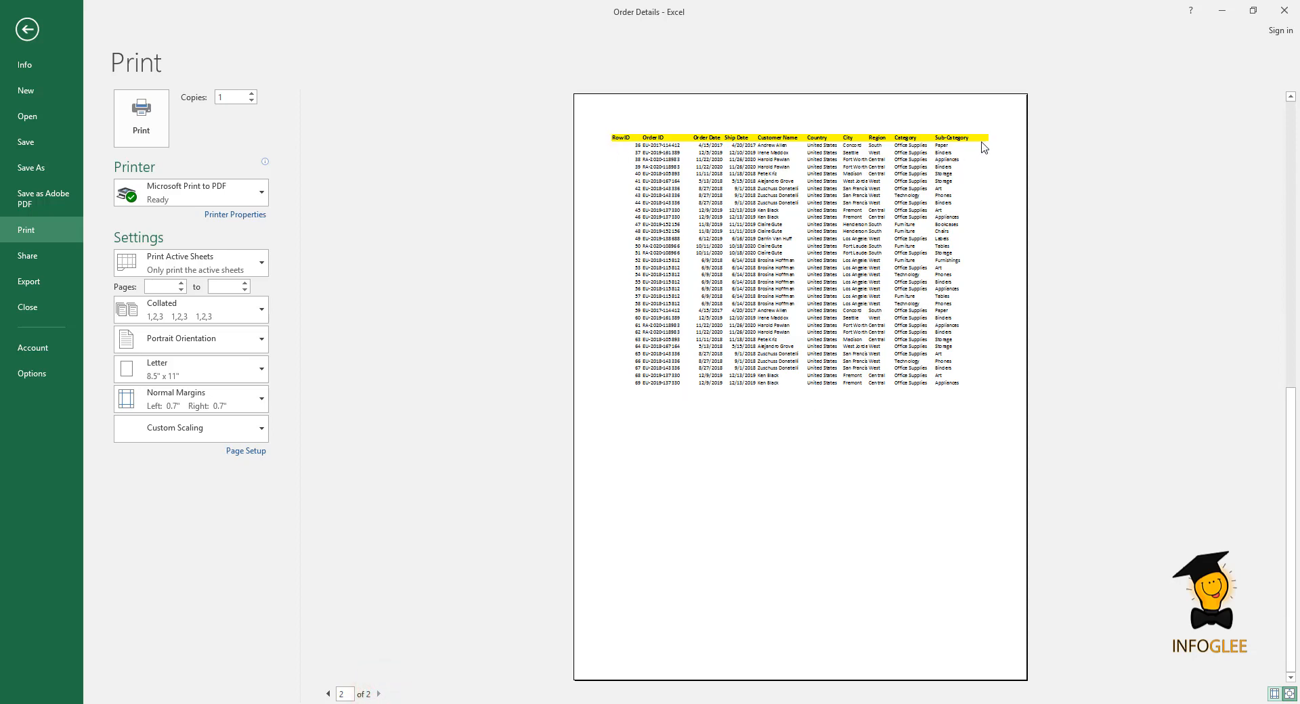
pyautogui.click(692, 137)
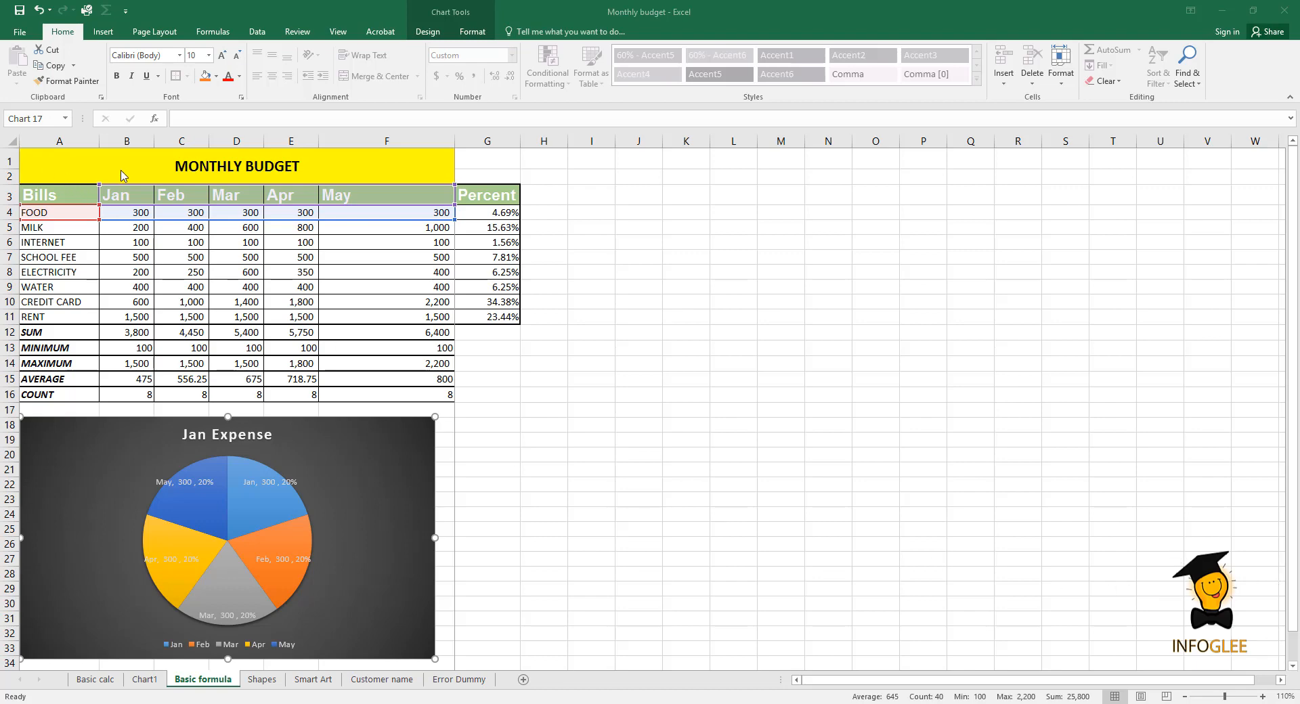
# From the Monthly budget workbook, create a new workbook based on the Personal Monthly Budget template.
pyautogui.click(18, 31)
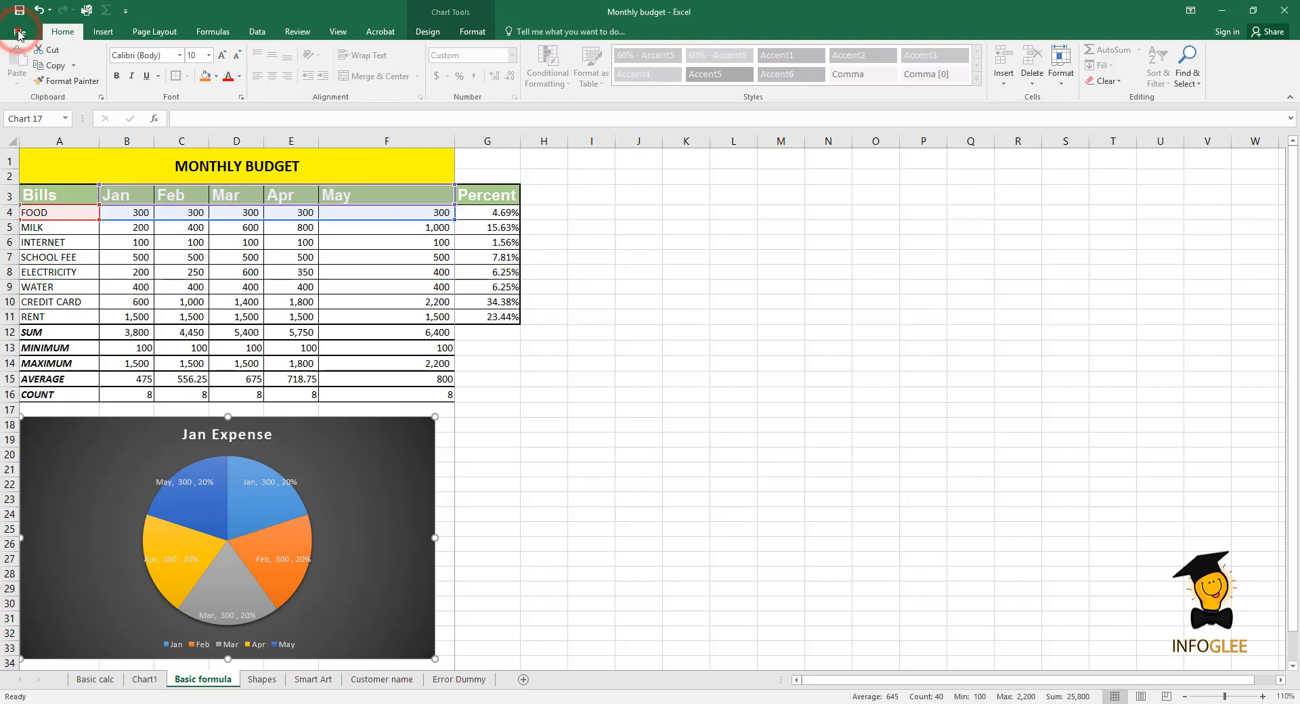
pyautogui.click(27, 95)
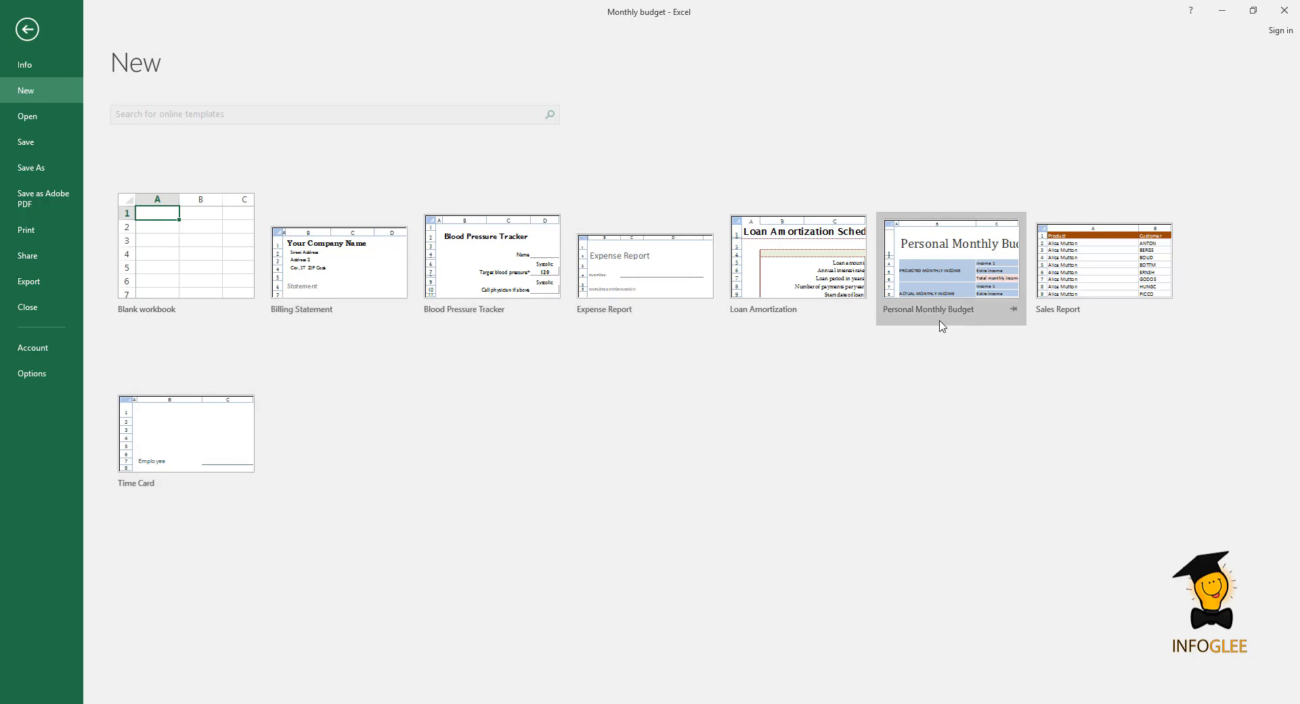
pyautogui.doubleClick(953, 282)
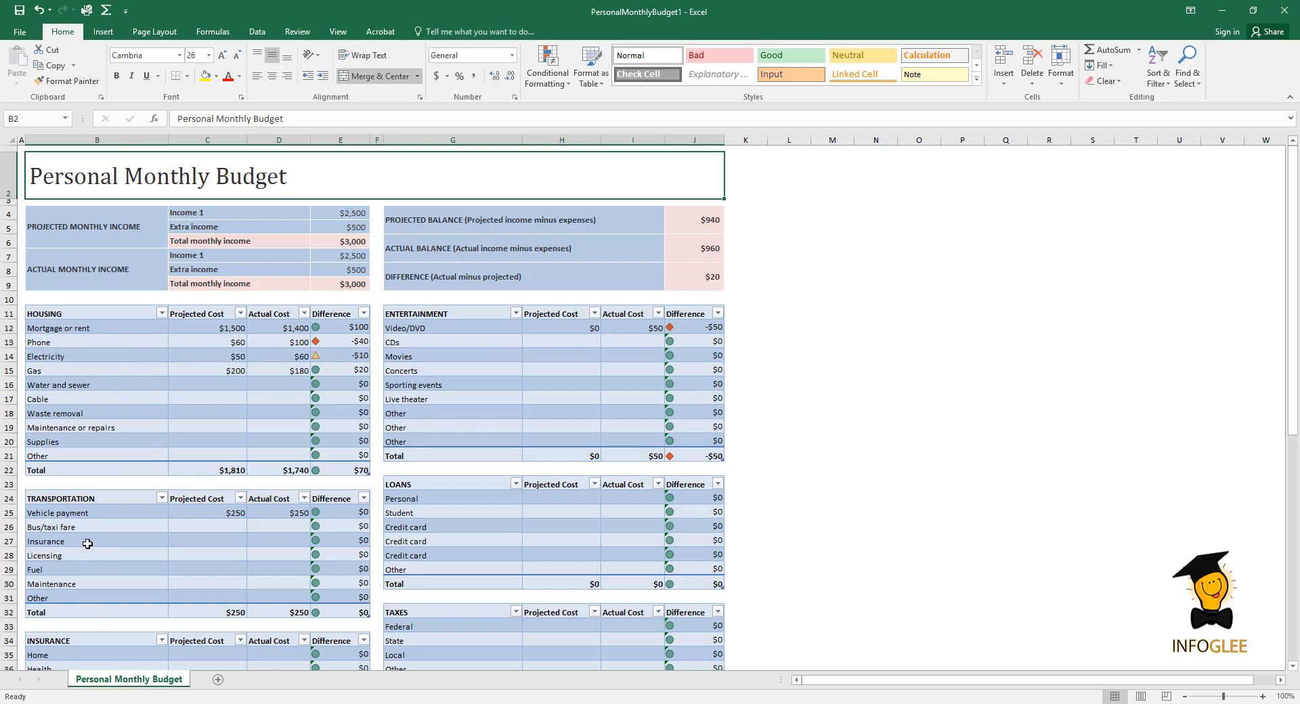
# In the Loans table, enter a projected cost of 5000 and an actual cost of 5500 for the Personal loan.
pyautogui.scroll(-4, 85, 562)
pyautogui.scroll(-7, 88, 544)
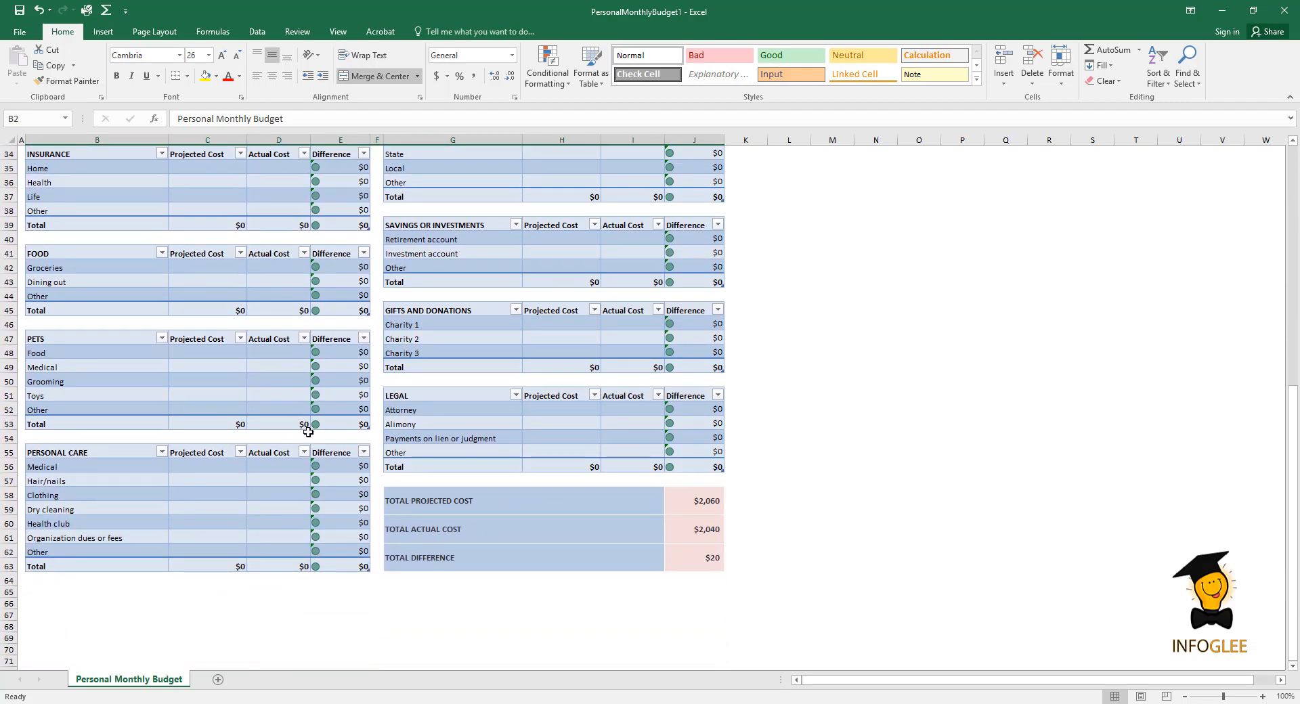
pyautogui.scroll(11, 210, 436)
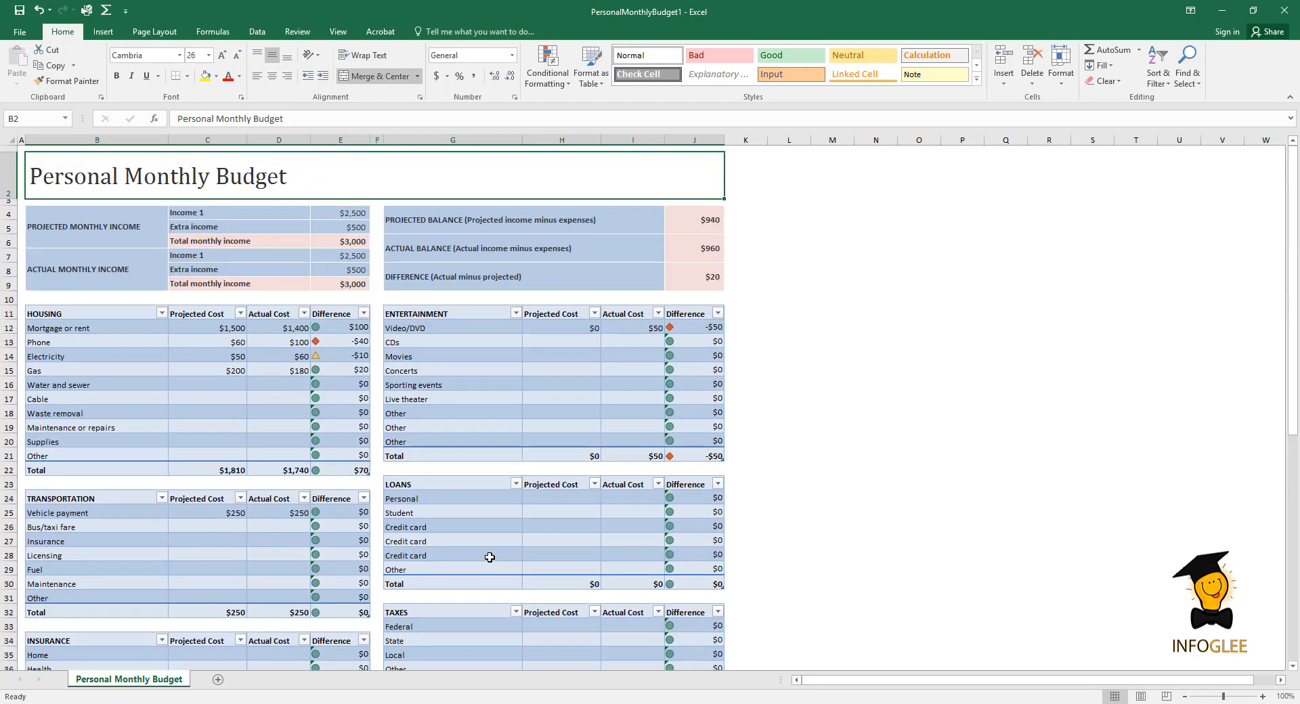
pyautogui.click(561, 498)
pyautogui.write('5000')
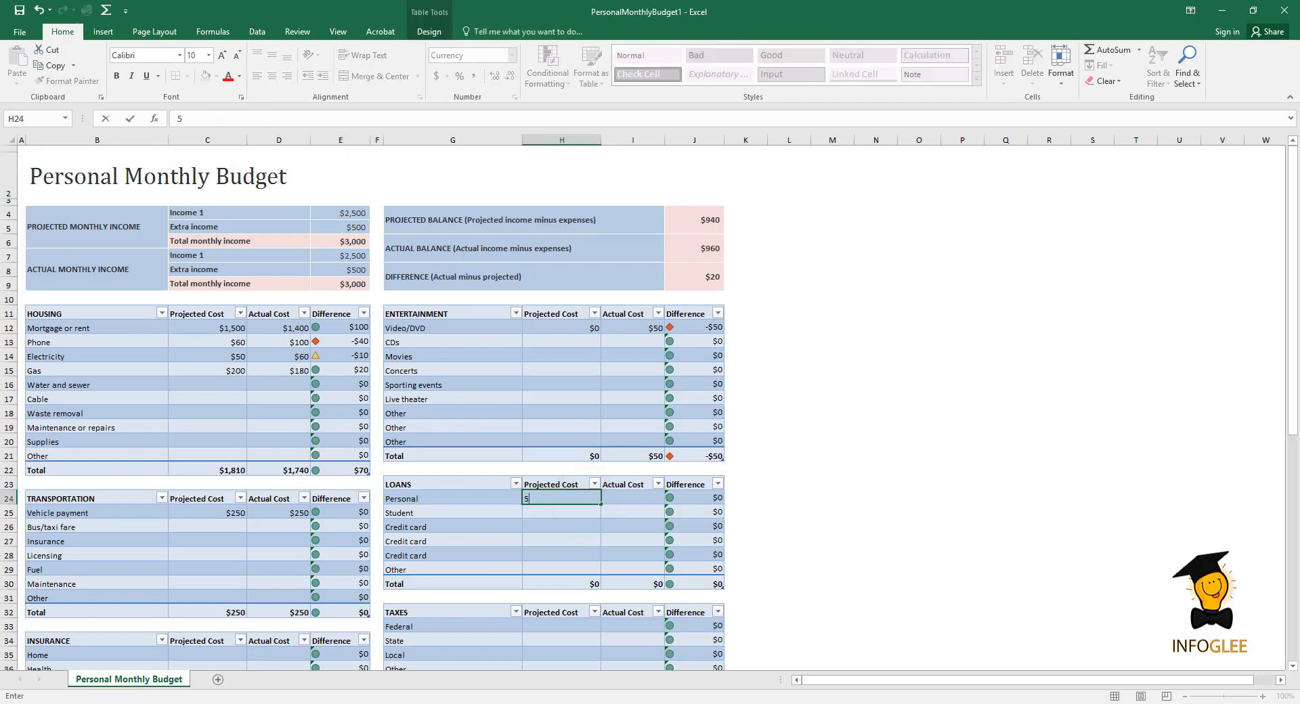
pyautogui.click(915, 502)
pyautogui.click(619, 499)
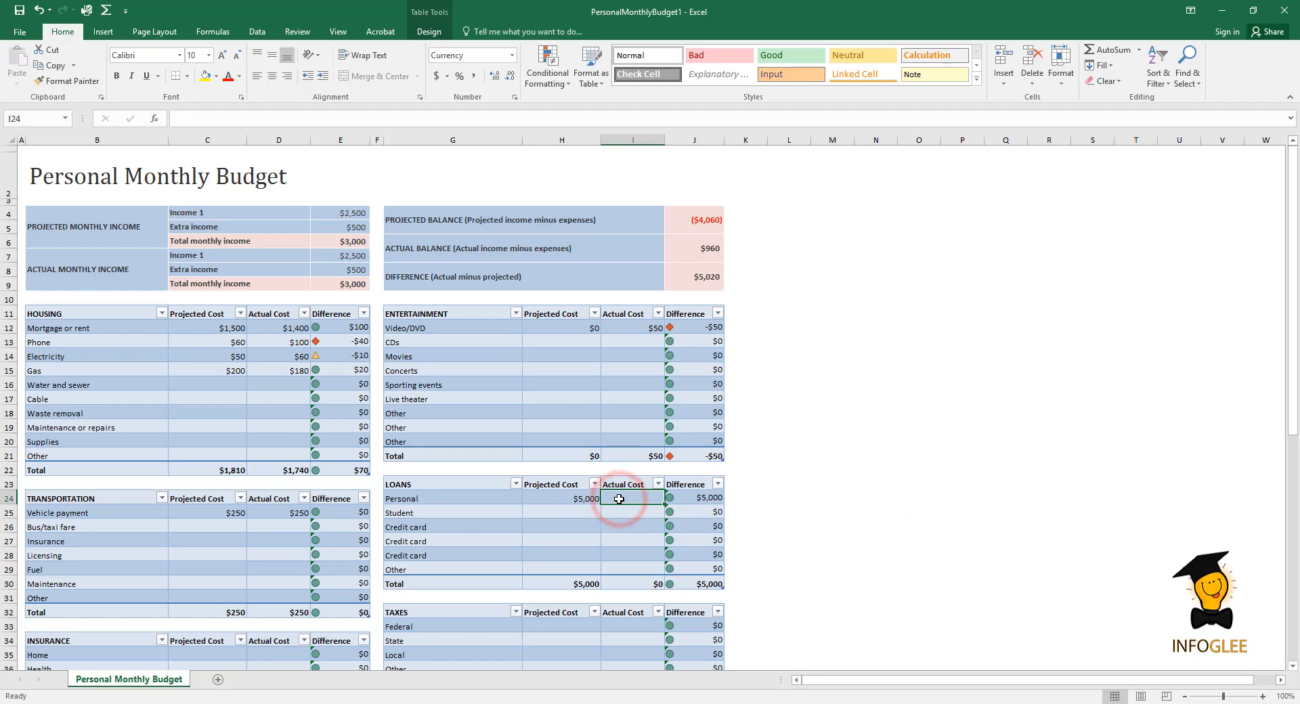
pyautogui.write('5500')
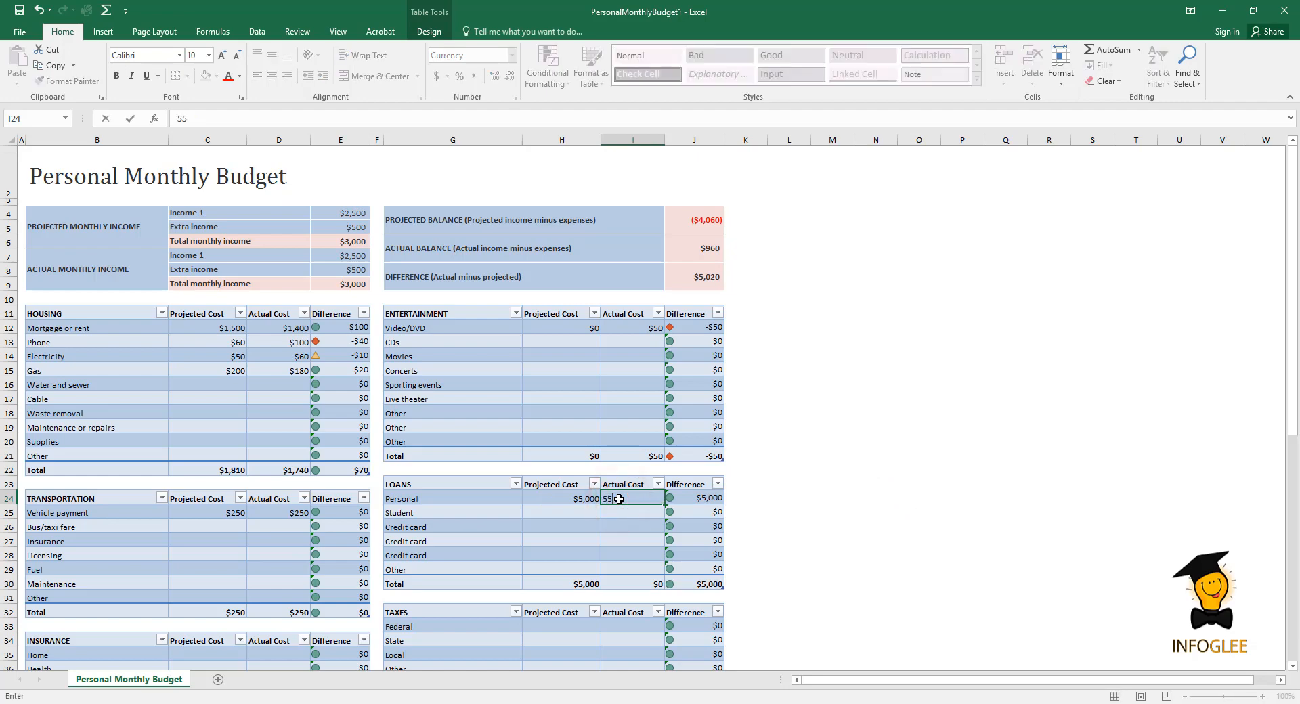
pyautogui.click(843, 556)
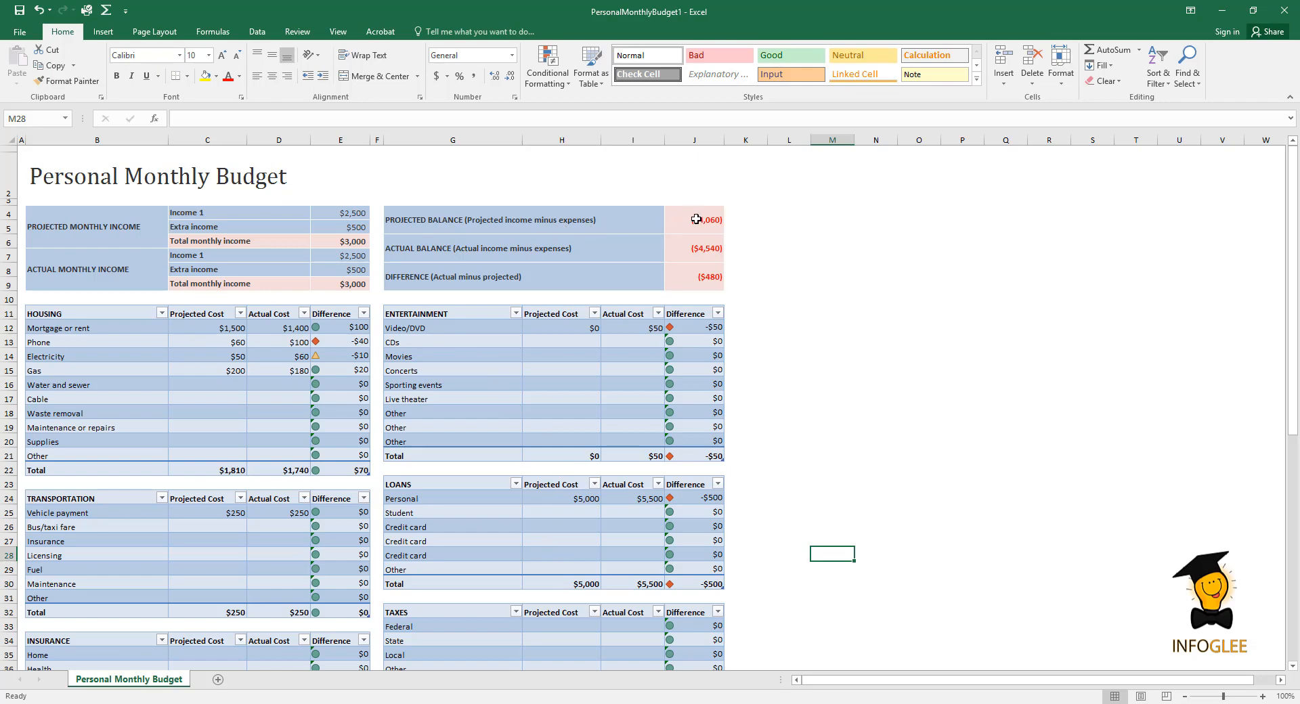
pyautogui.scroll(-11, 880, 452)
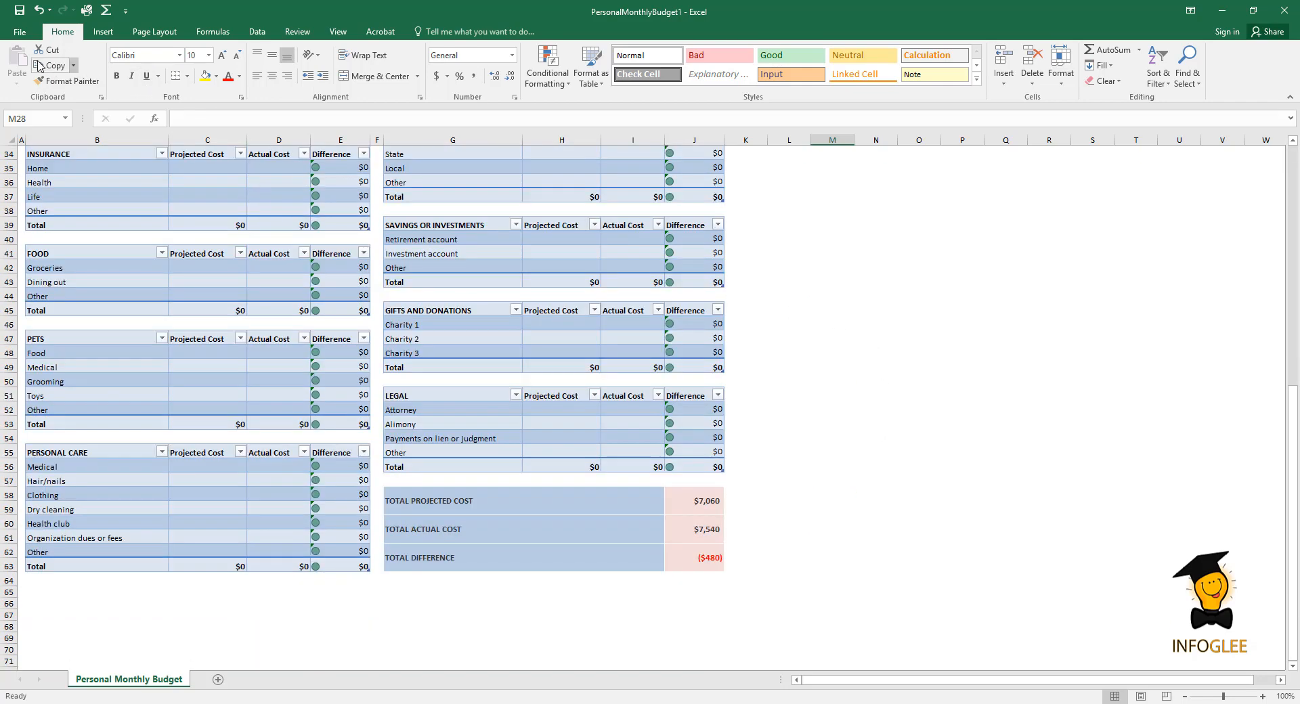
# Create a new workbook based on the Loan Amortization template.
pyautogui.click(19, 32)
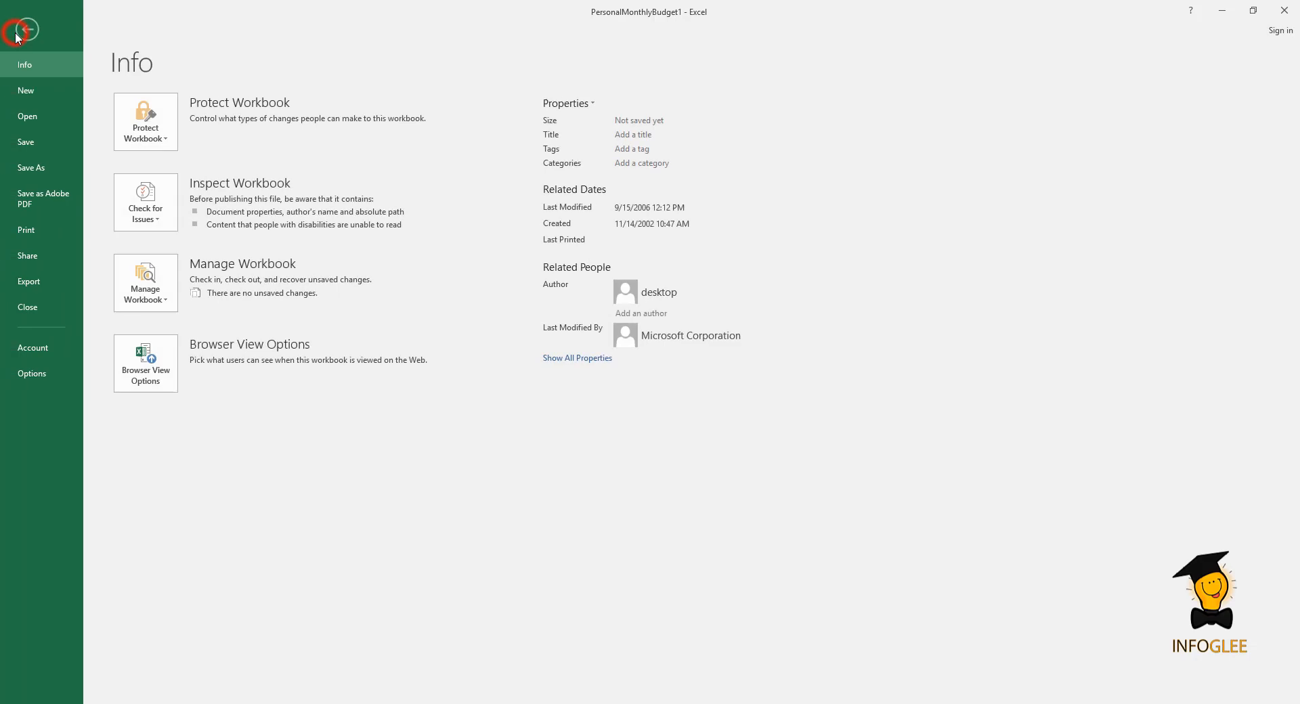
pyautogui.click(31, 91)
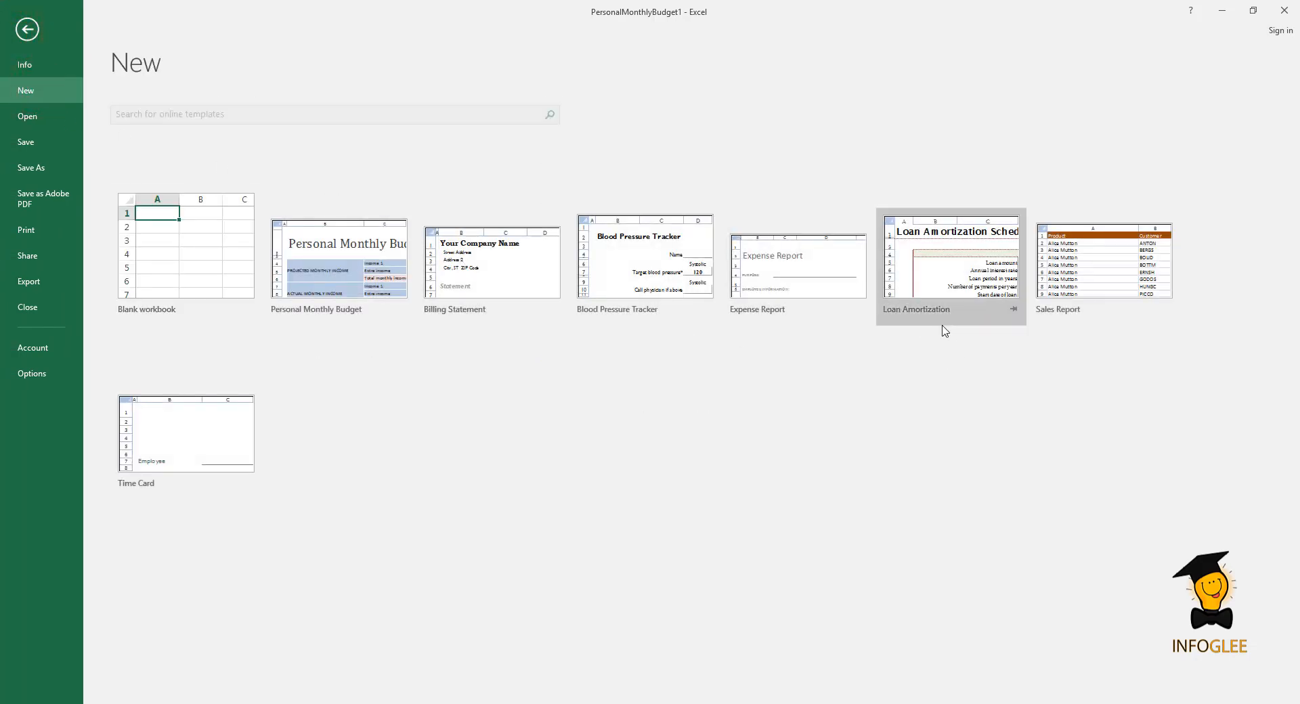
pyautogui.doubleClick(932, 274)
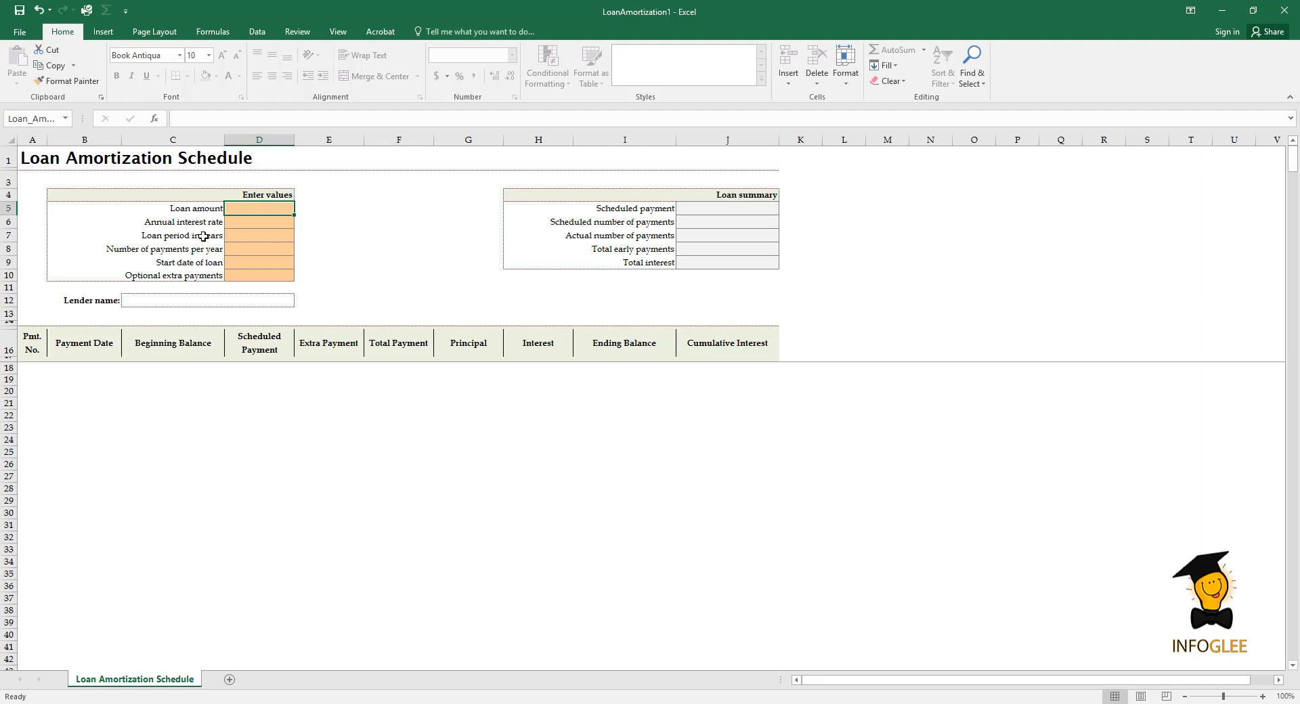
# Enter a loan amount of 500000 and an annual interest rate of 8.50% in the loan values.
pyautogui.click(247, 209)
pyautogui.write('500000')
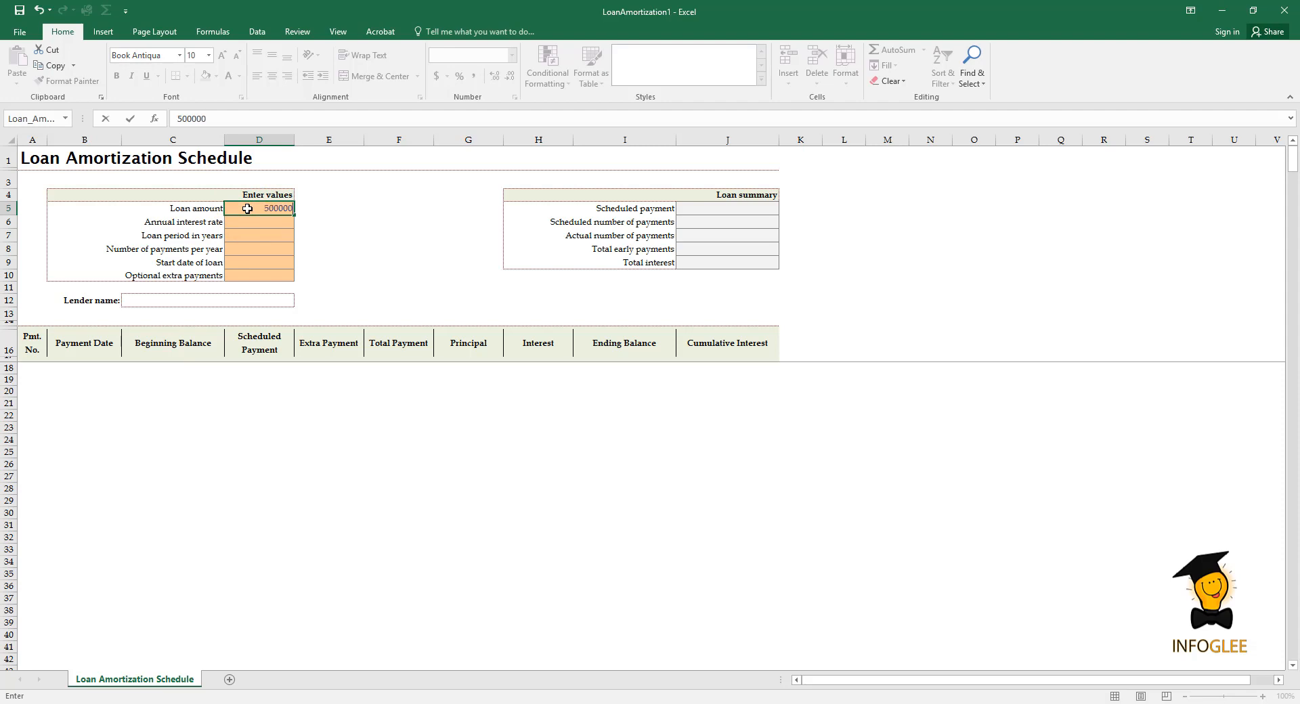
pyautogui.click(282, 227)
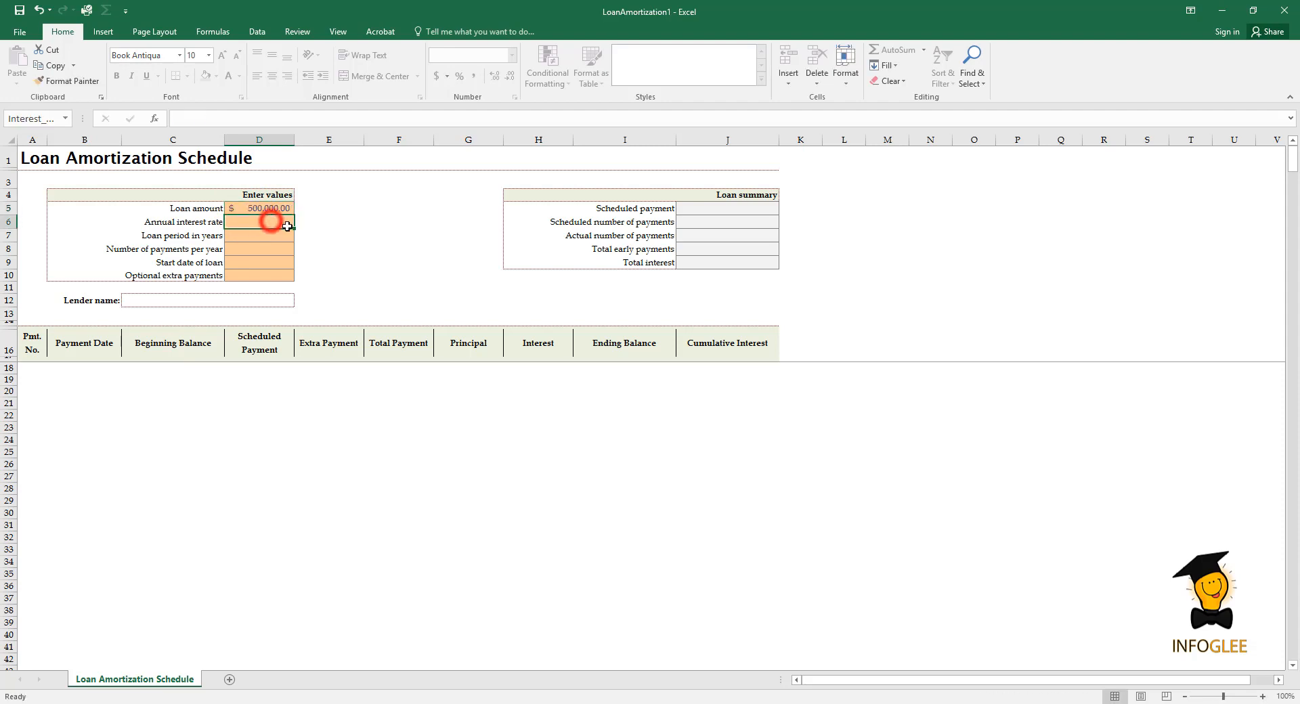
pyautogui.write('80')
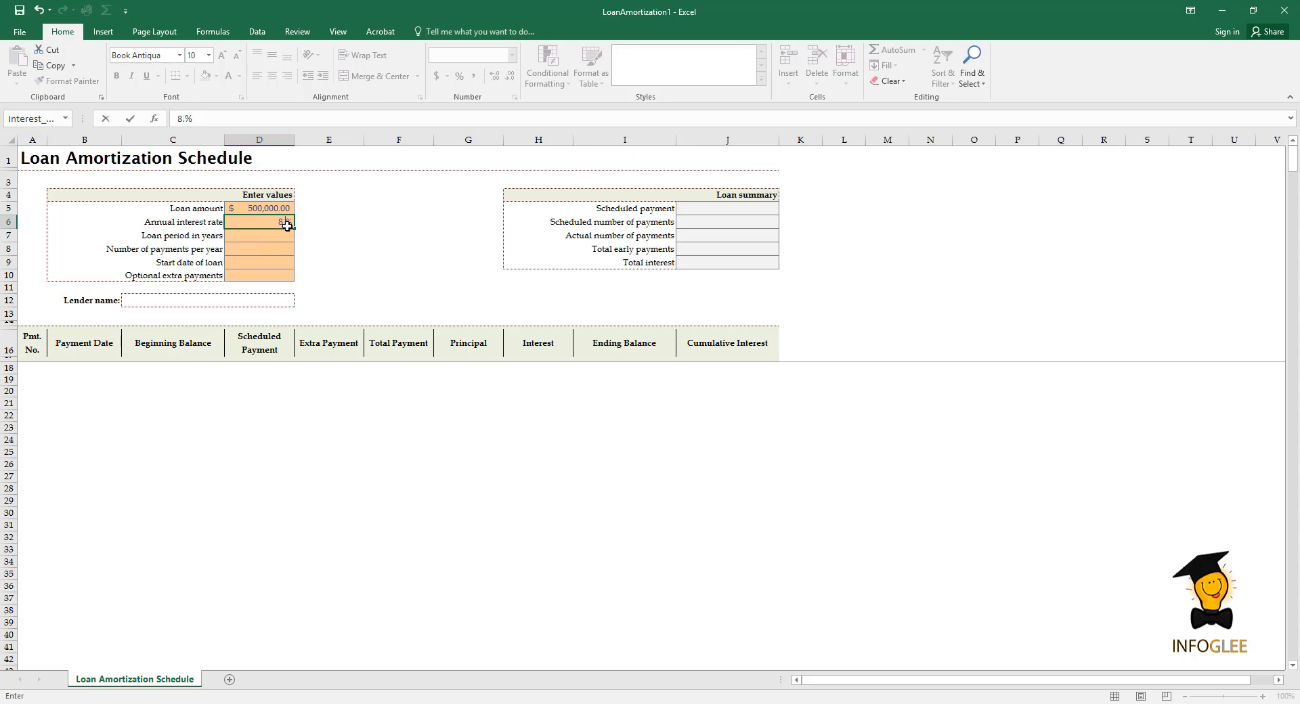
# Set the loan period to 20 years and the number of payments per year to 12.
pyautogui.click(263, 234)
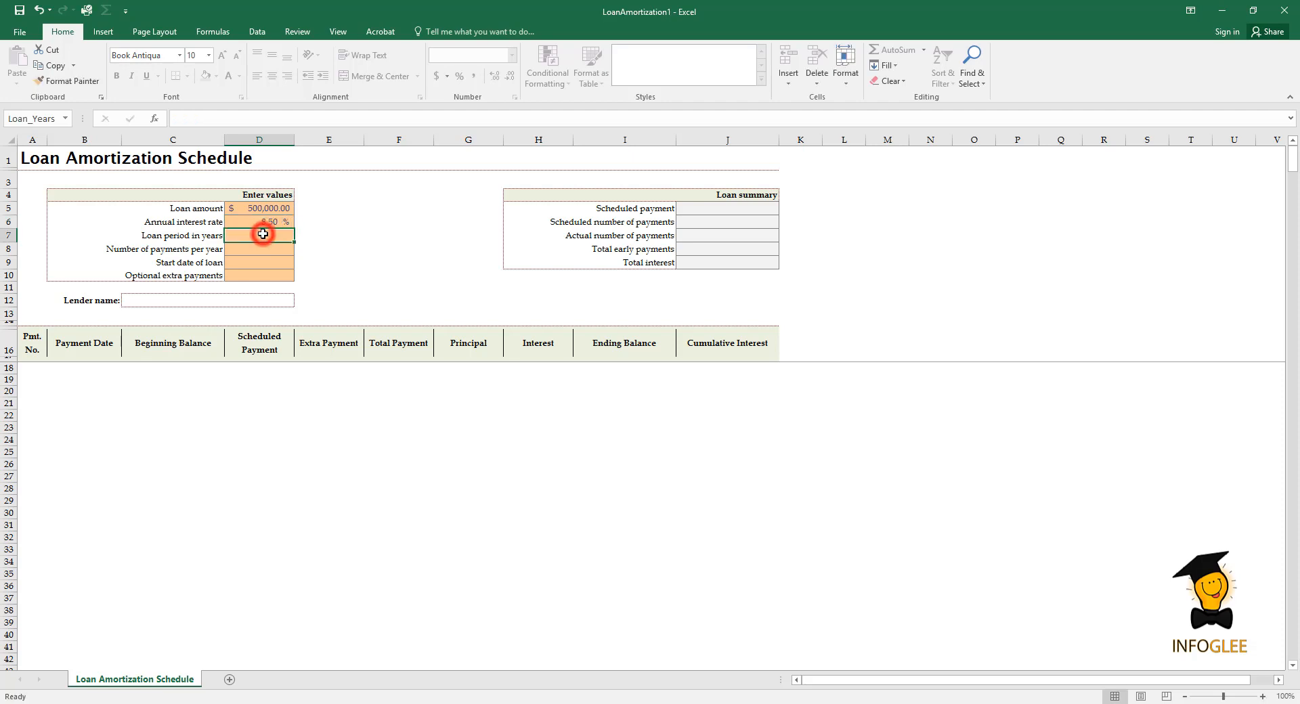
pyautogui.write('20')
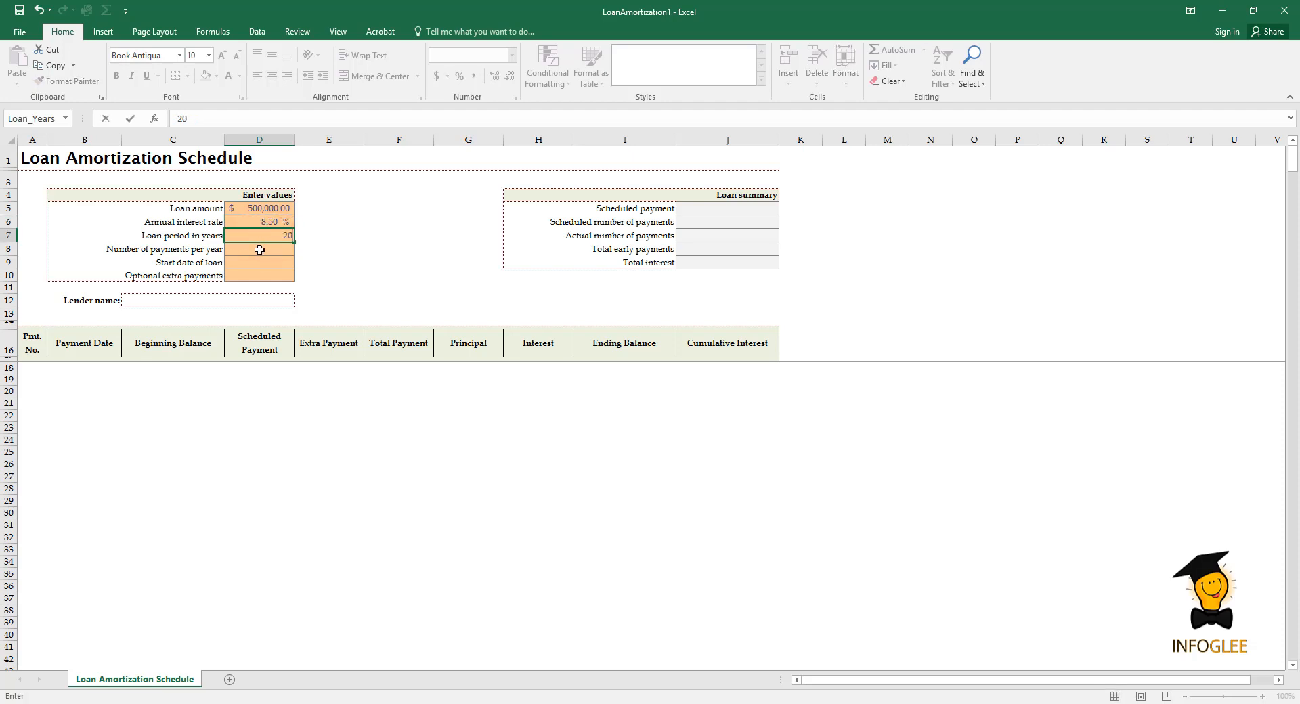
pyautogui.click(260, 250)
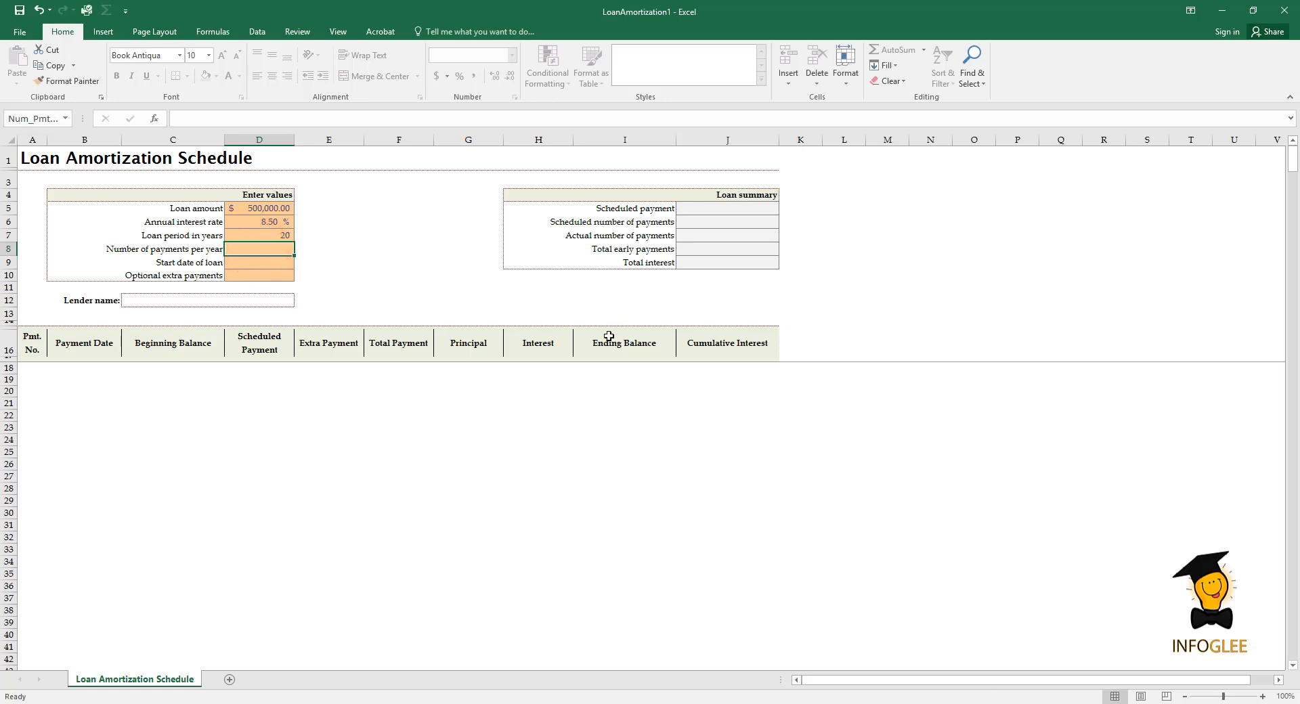
pyautogui.write('12')
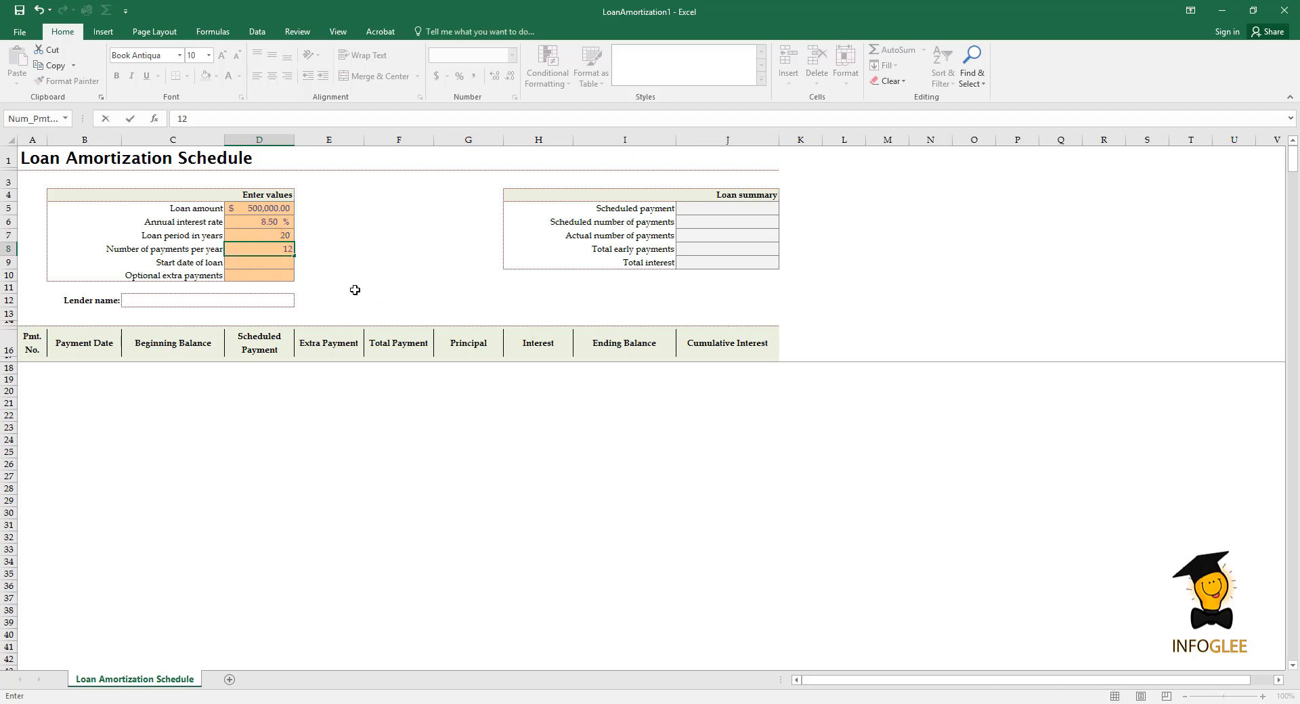
pyautogui.press('Return')
# Set the start date of the loan to 11/7/2020.
pyautogui.click(268, 265)
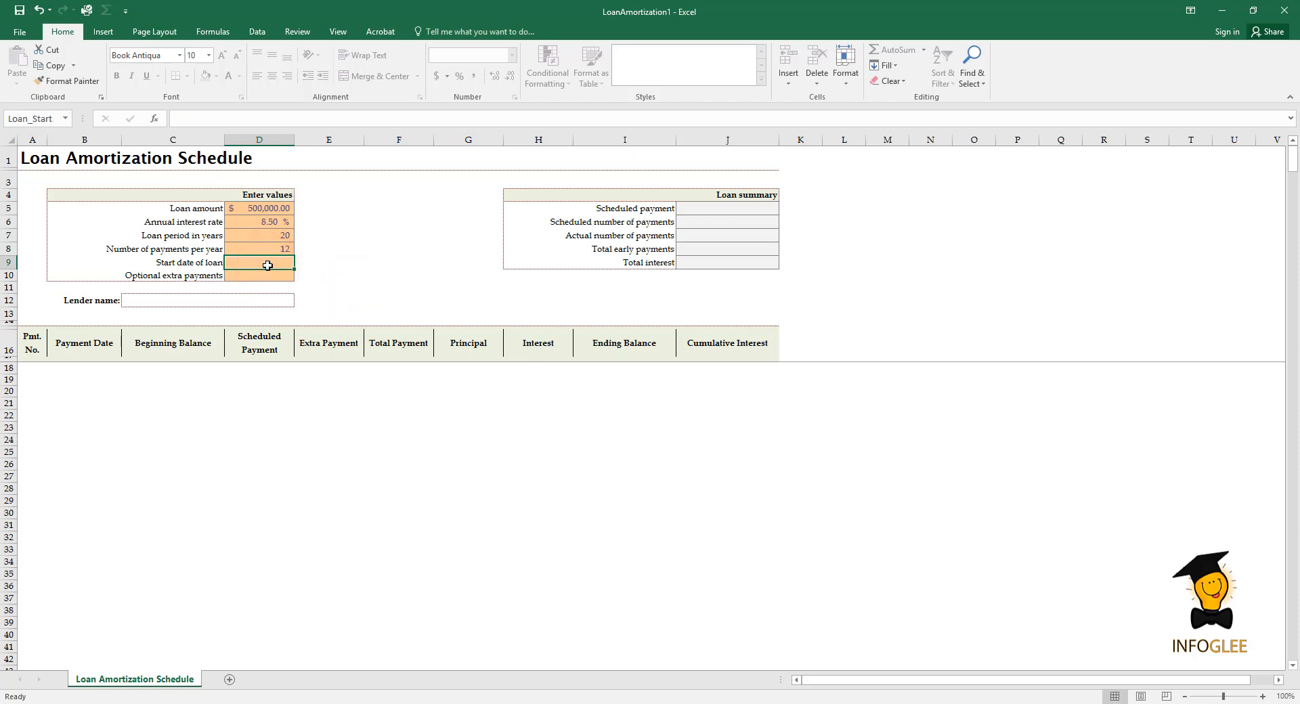
pyautogui.write('11/7/2020')
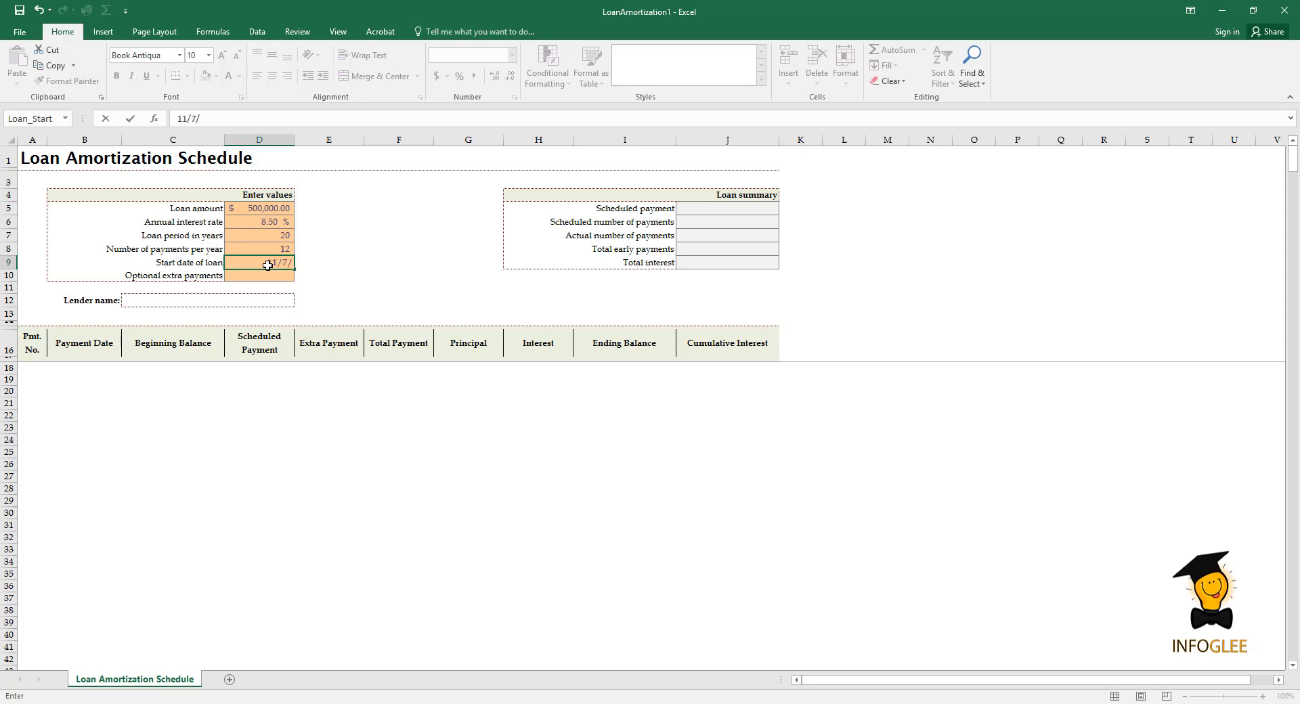
pyautogui.click(364, 289)
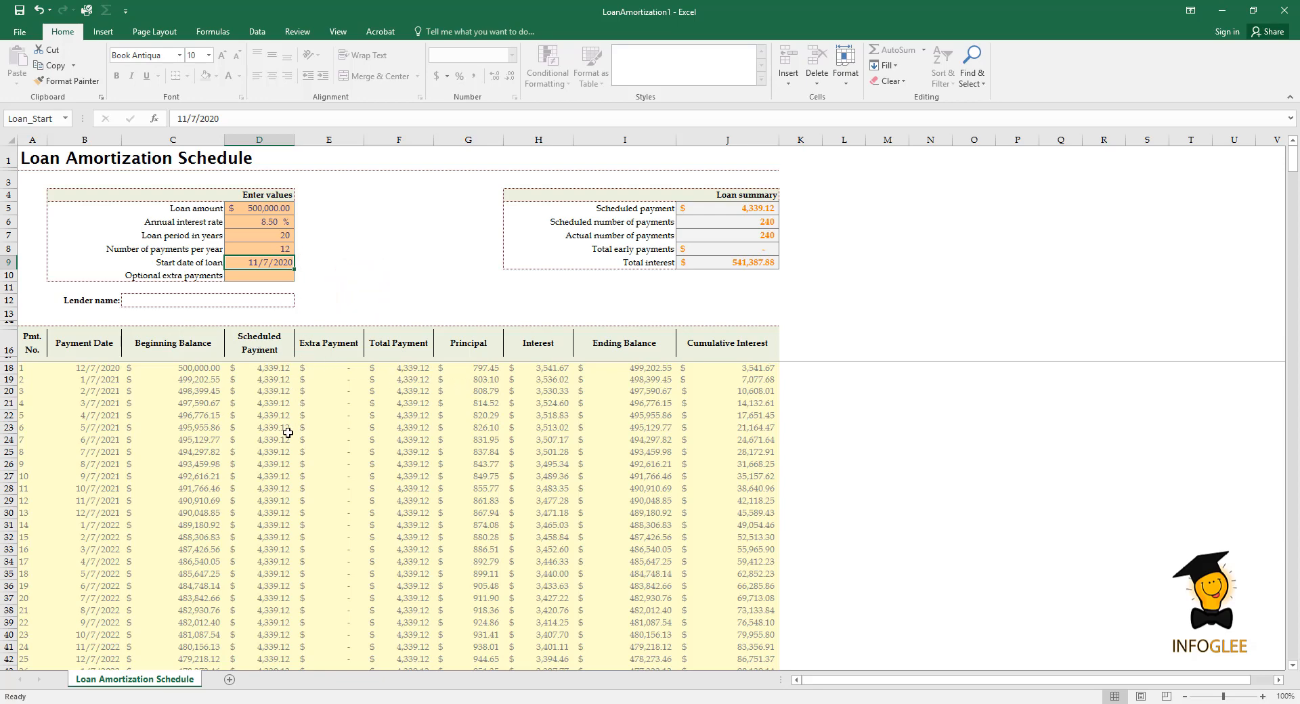
# Examine the payment schedule through its last payment, and compare it with the entered loan values in D5:D9.
pyautogui.scroll(-11, 454, 482)
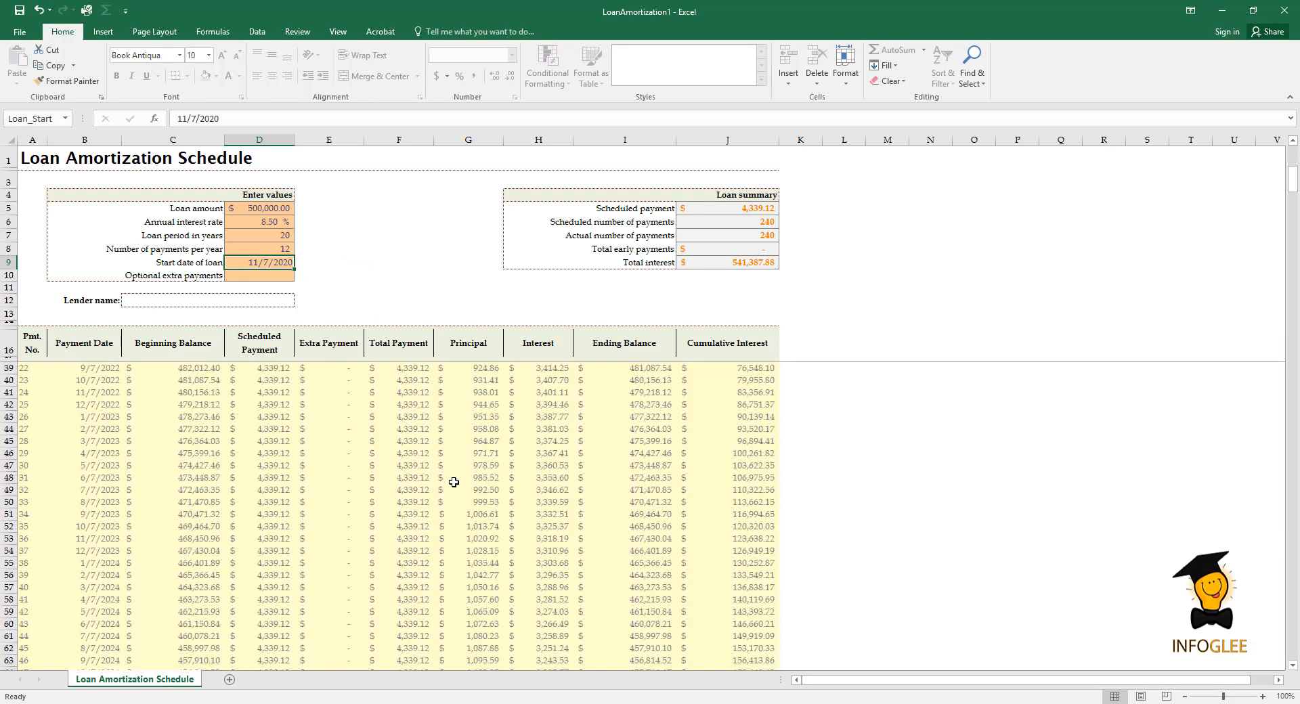
pyautogui.scroll(-15, 454, 482)
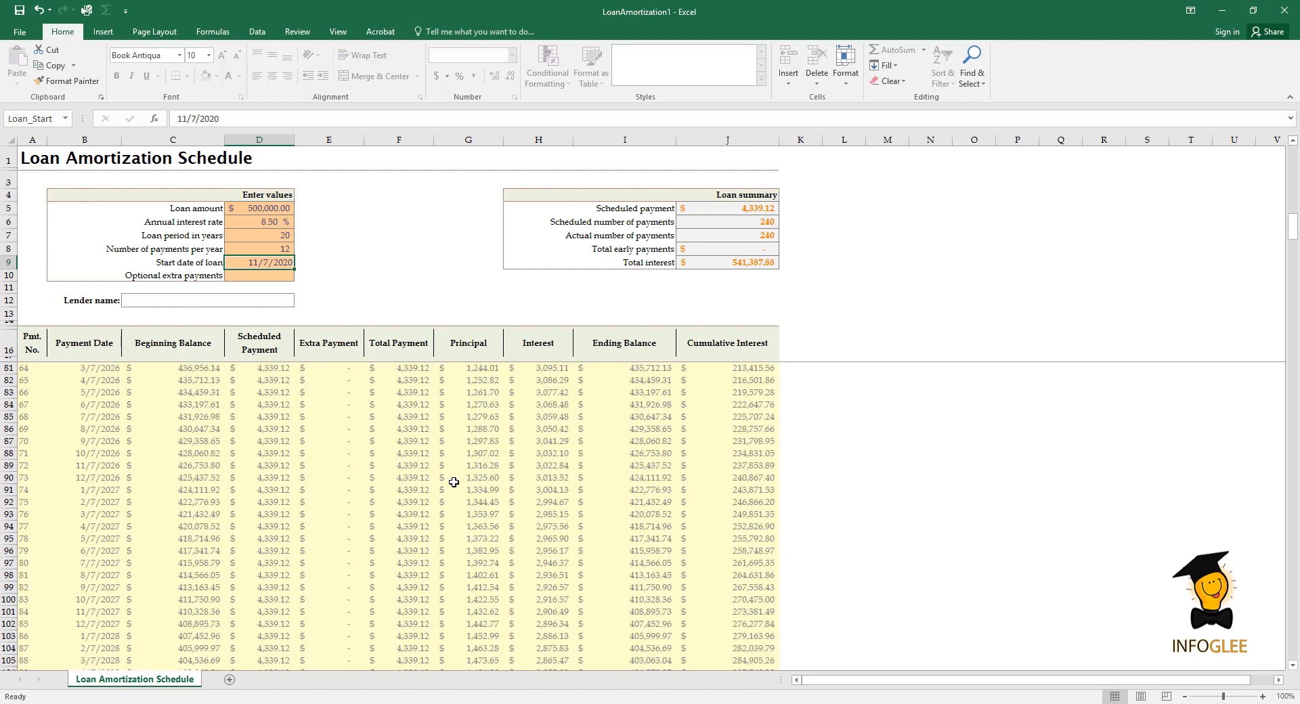
pyautogui.scroll(7, 453, 482)
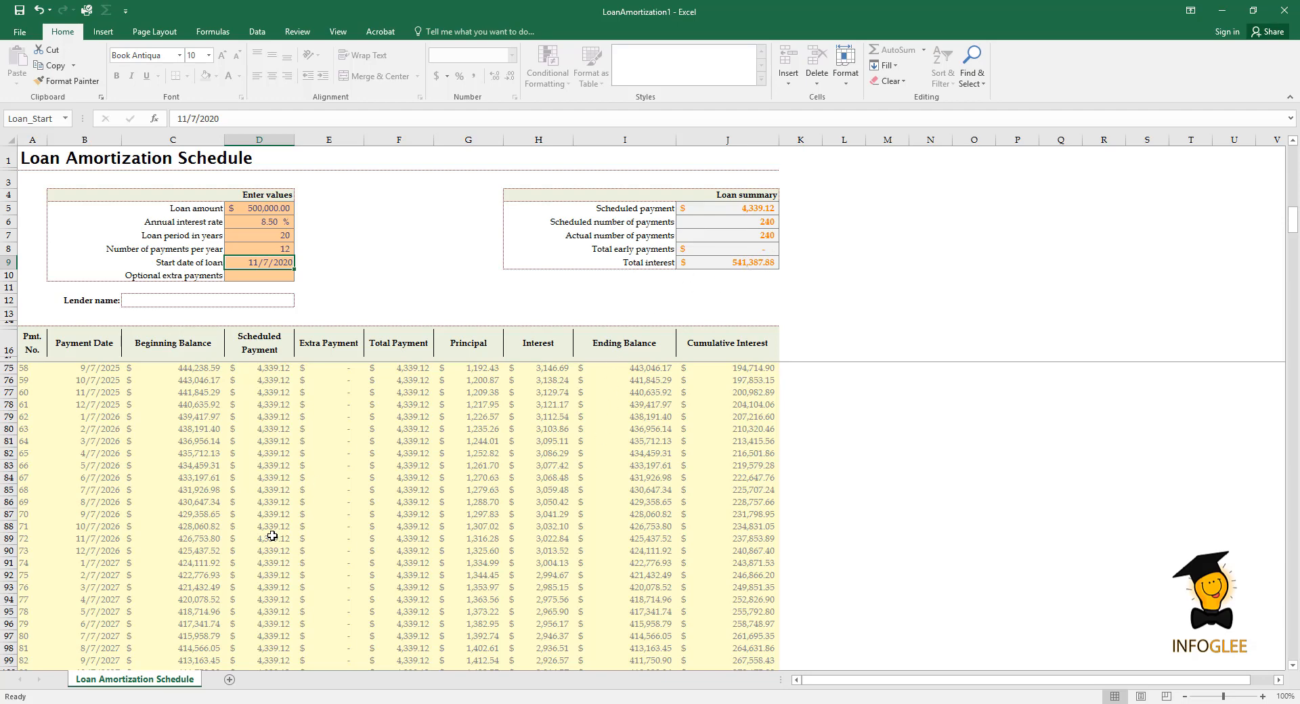
pyautogui.scroll(-8, 271, 535)
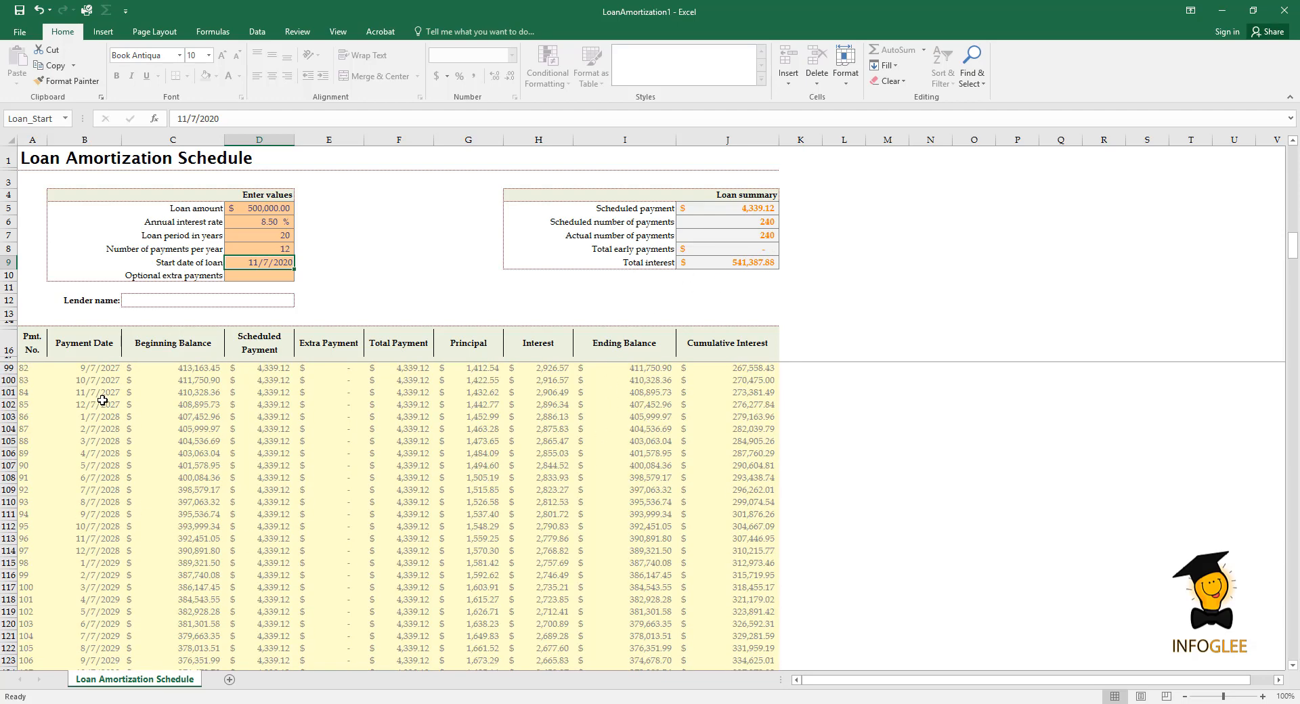
pyautogui.scroll(-20, 232, 556)
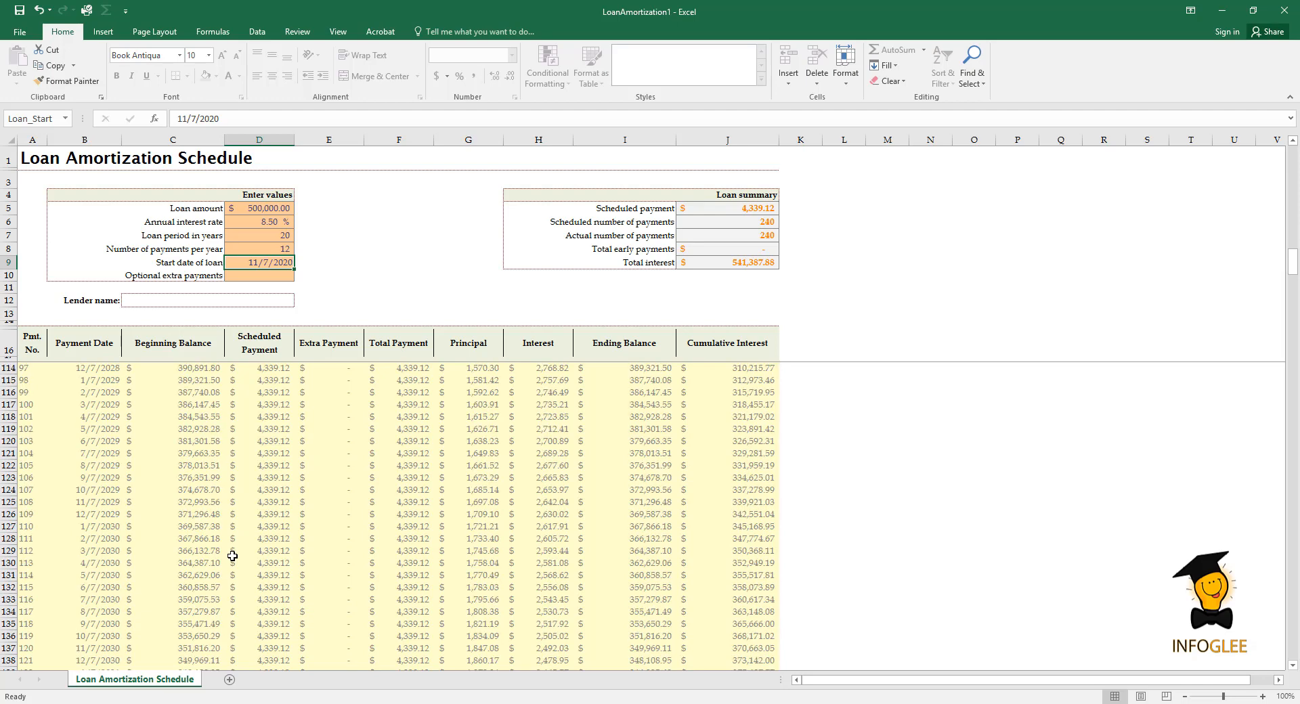
pyautogui.scroll(-10, 232, 556)
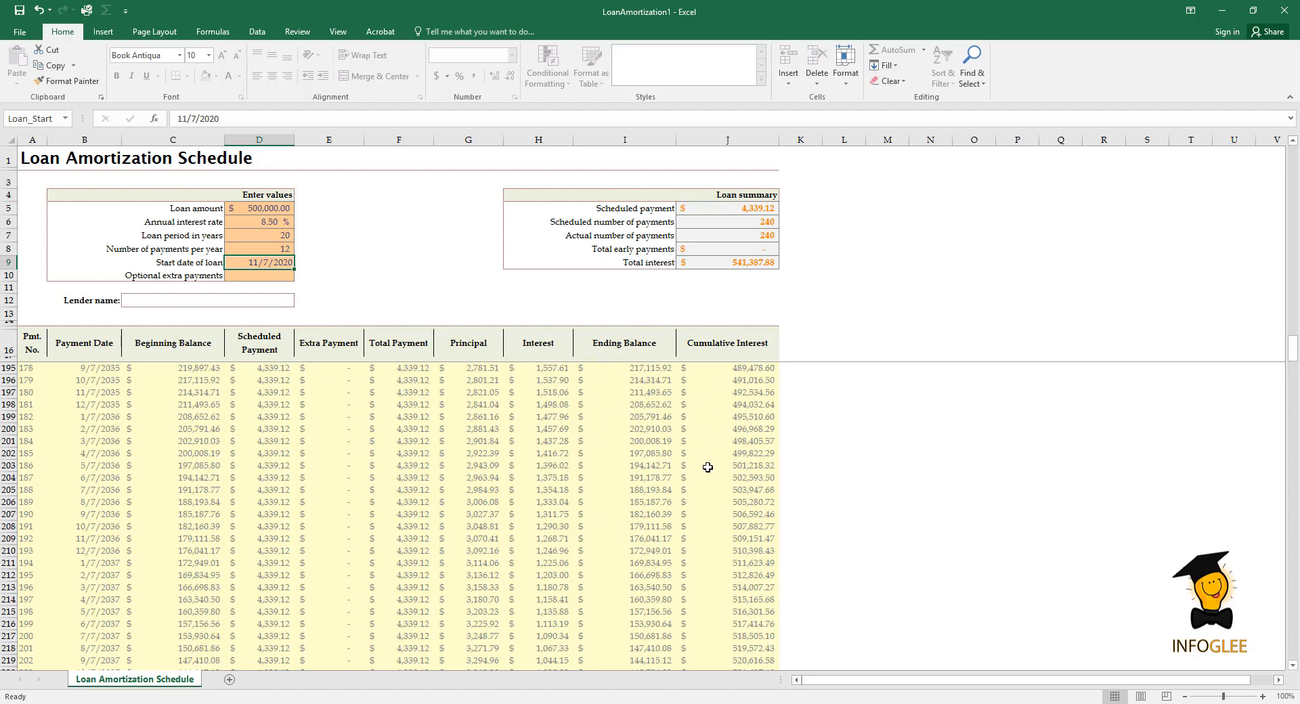
pyautogui.scroll(-6, 721, 536)
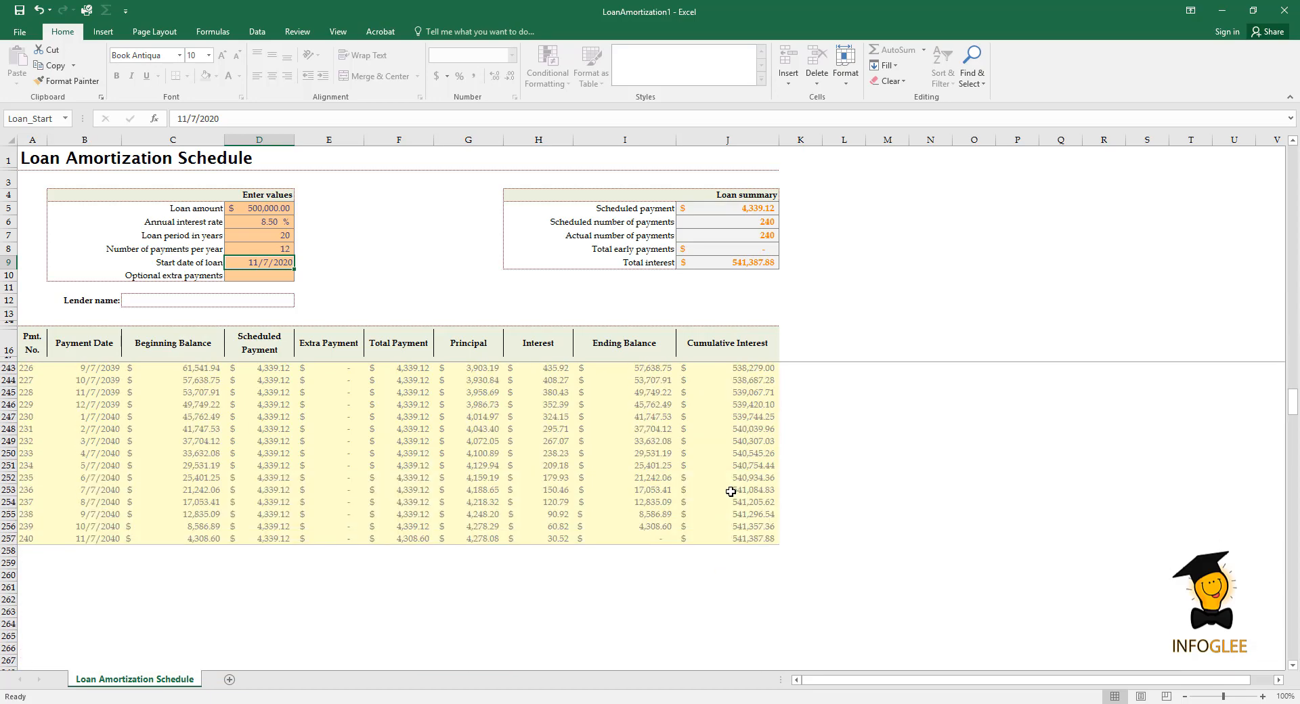
pyautogui.scroll(20, 734, 486)
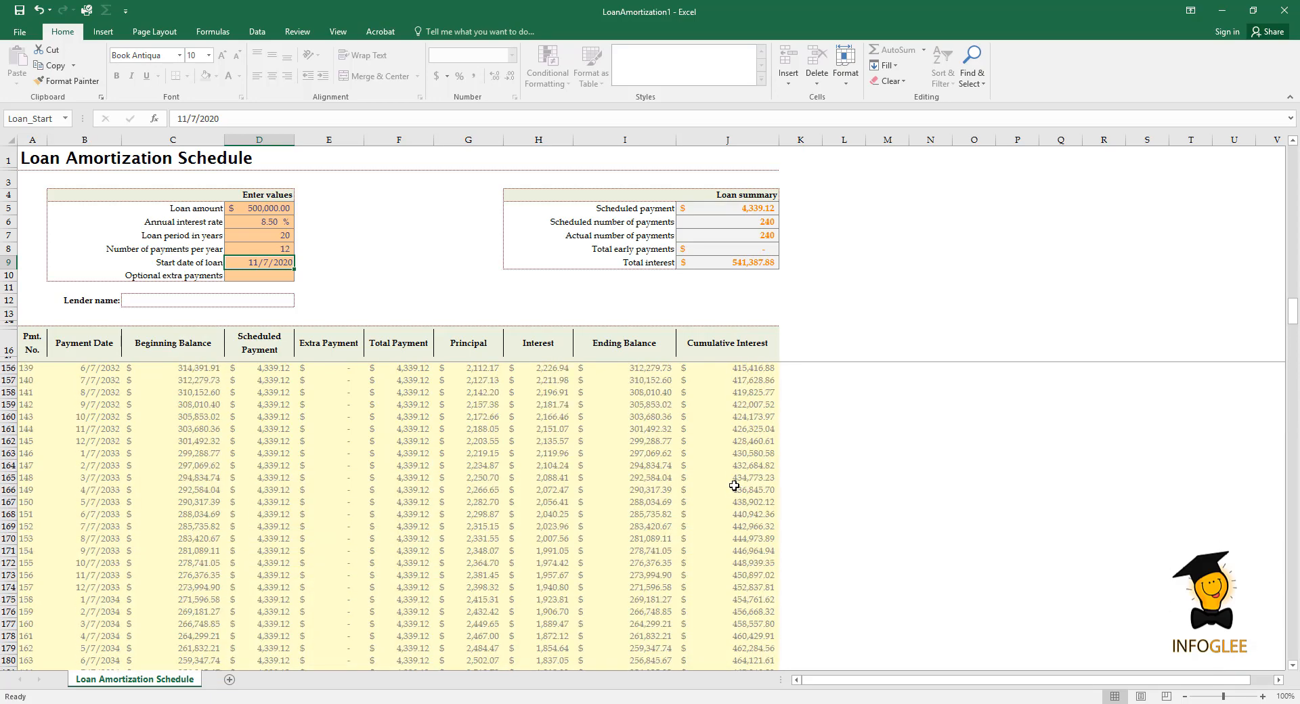
pyautogui.moveTo(266, 205); pyautogui.dragTo(271, 261)
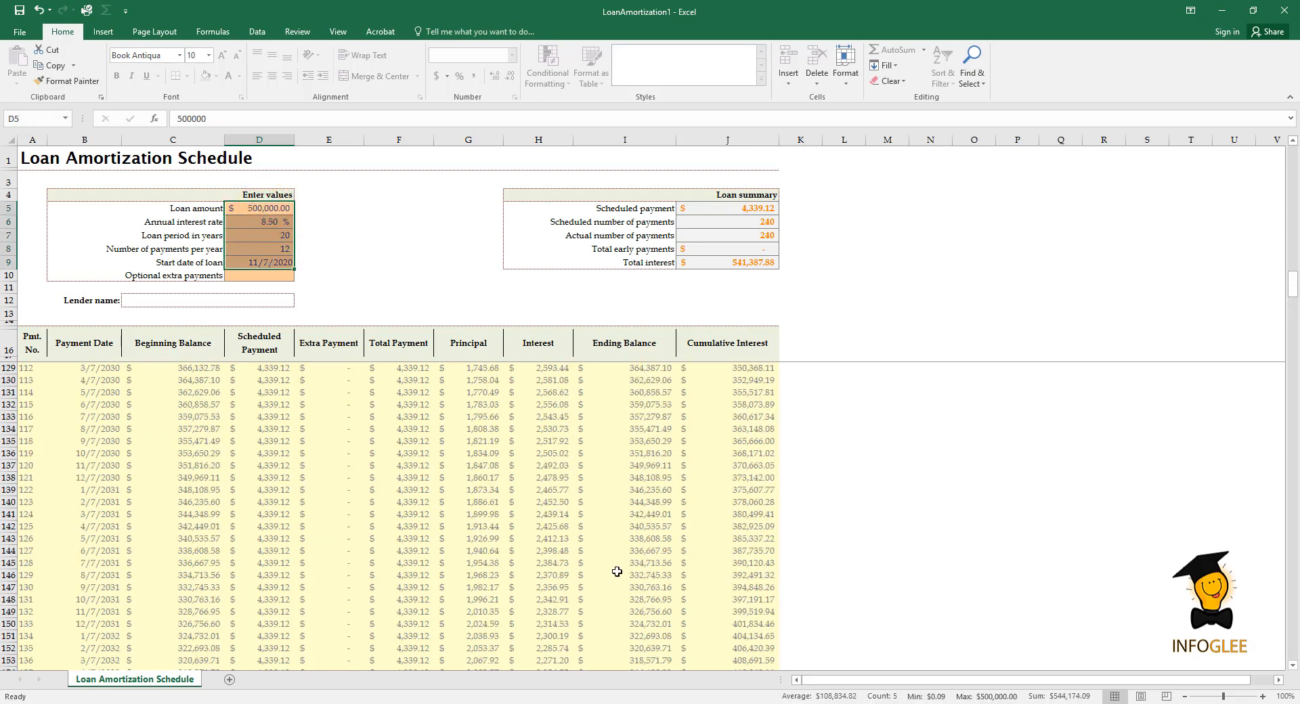
pyautogui.scroll(20, 618, 569)
pyautogui.scroll(16, 621, 550)
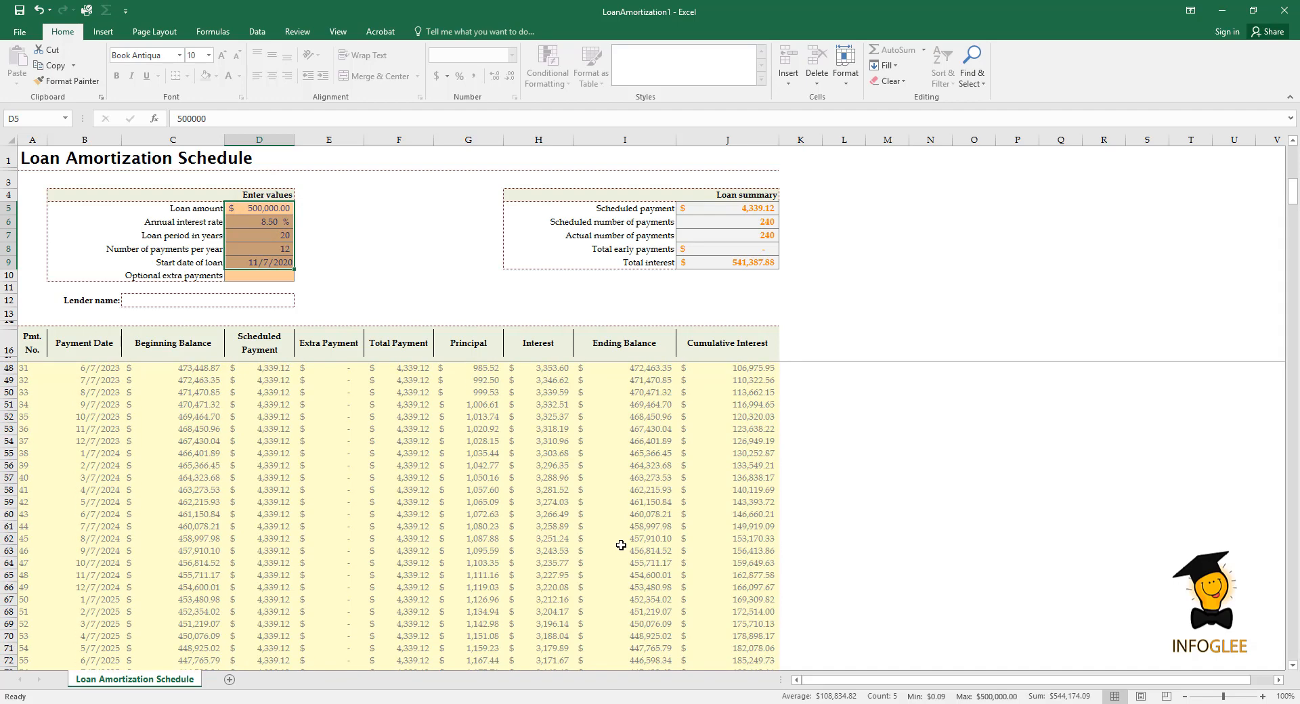